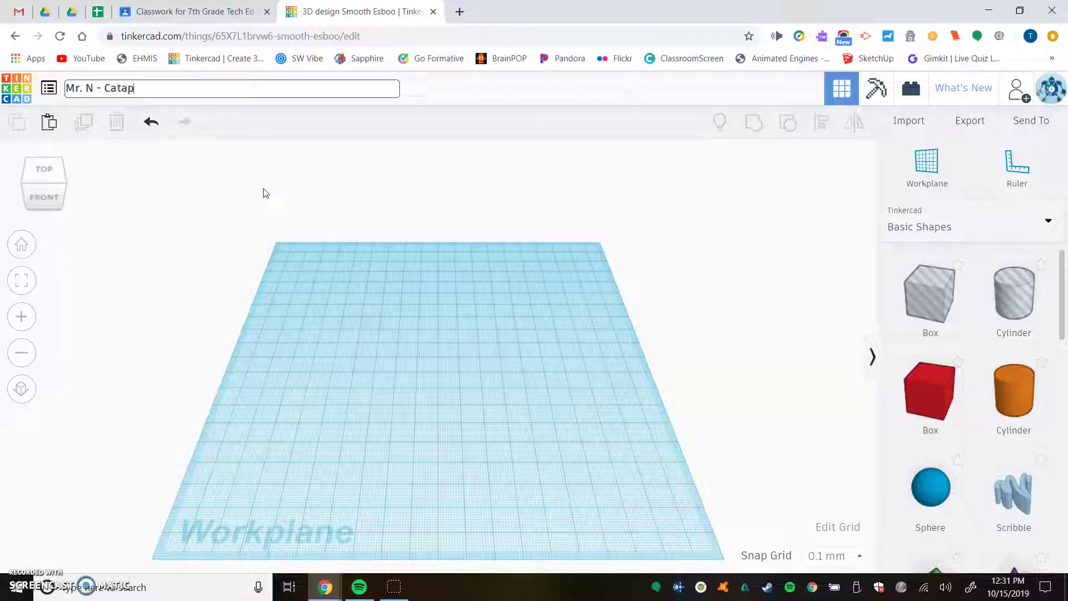
Confirm the catapult design's name and set the workplane units to inches with a width and length of 24.
{"action": "left_click", "coordinate": [299, 295]}
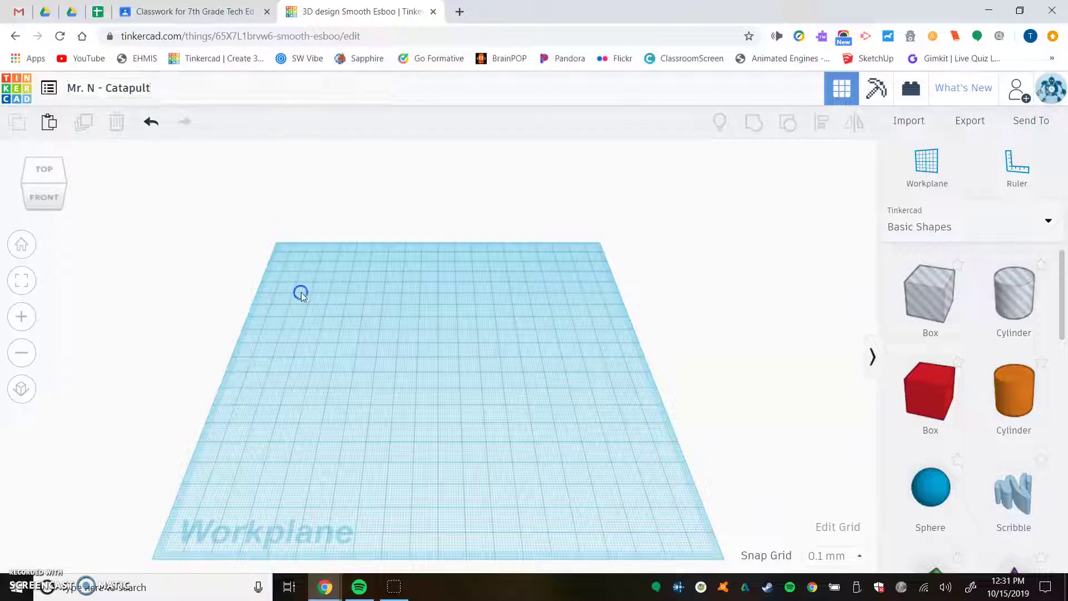
{"action": "left_click", "coordinate": [830, 523]}
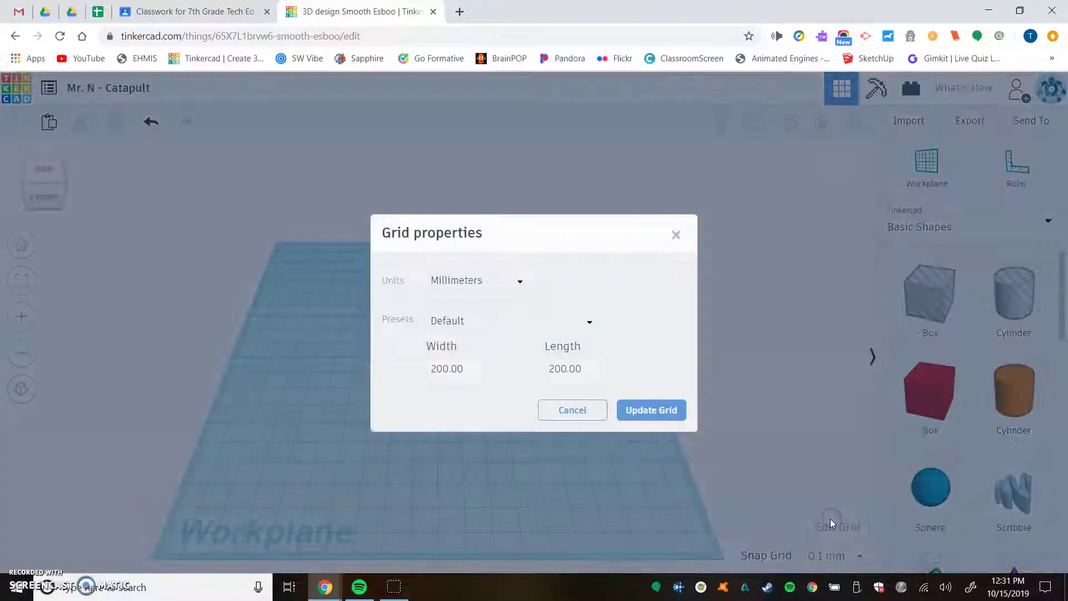
{"action": "left_click", "coordinate": [475, 288]}
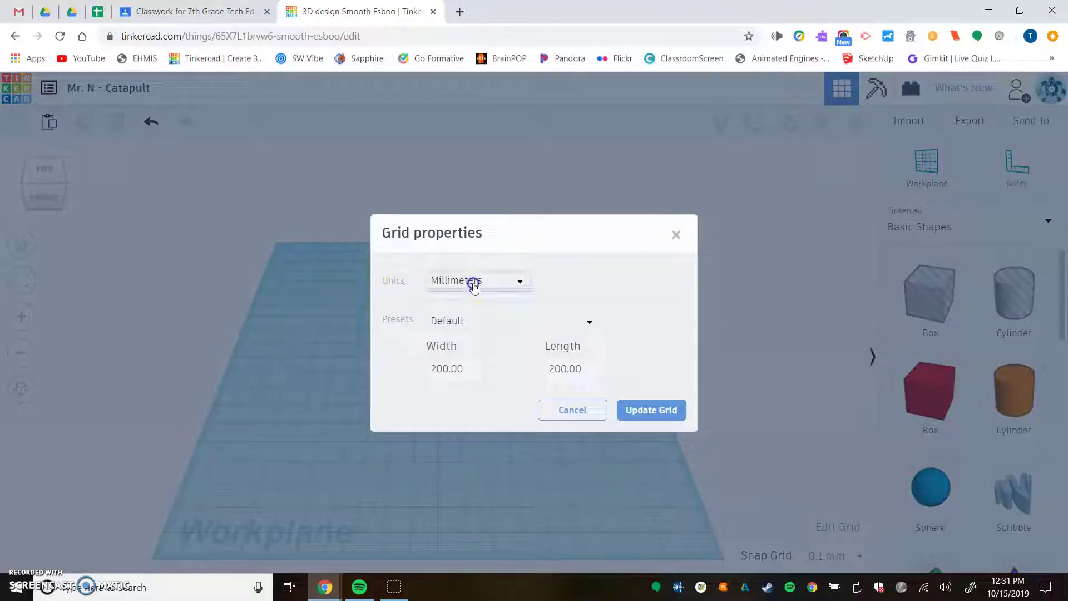
{"action": "left_click", "coordinate": [472, 332]}
{"action": "left_click", "coordinate": [447, 369]}
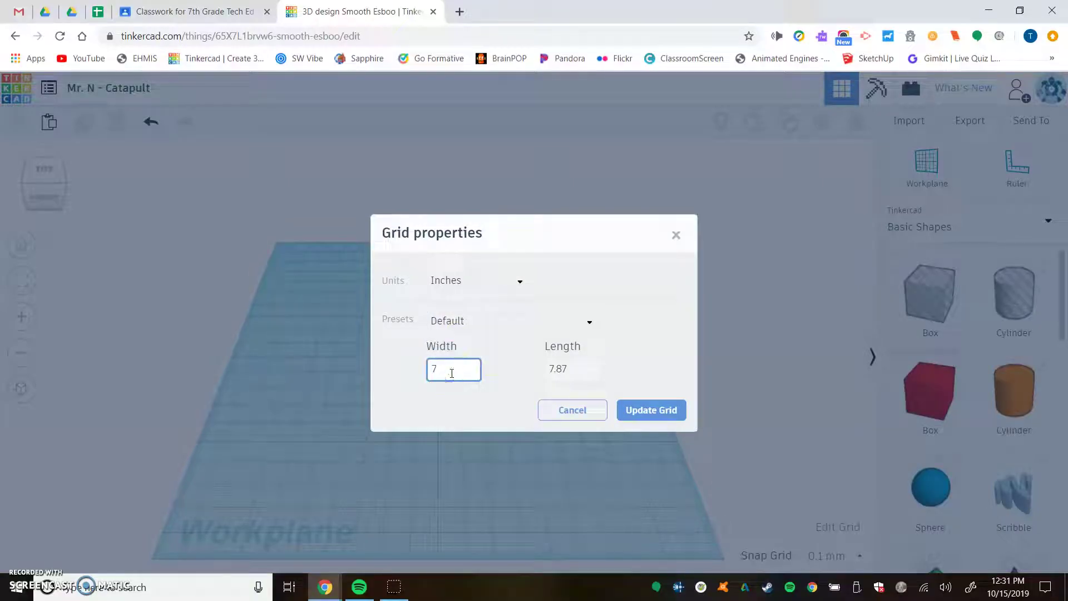
{"action": "type", "text": "24"}
{"action": "left_click", "coordinate": [577, 370]}
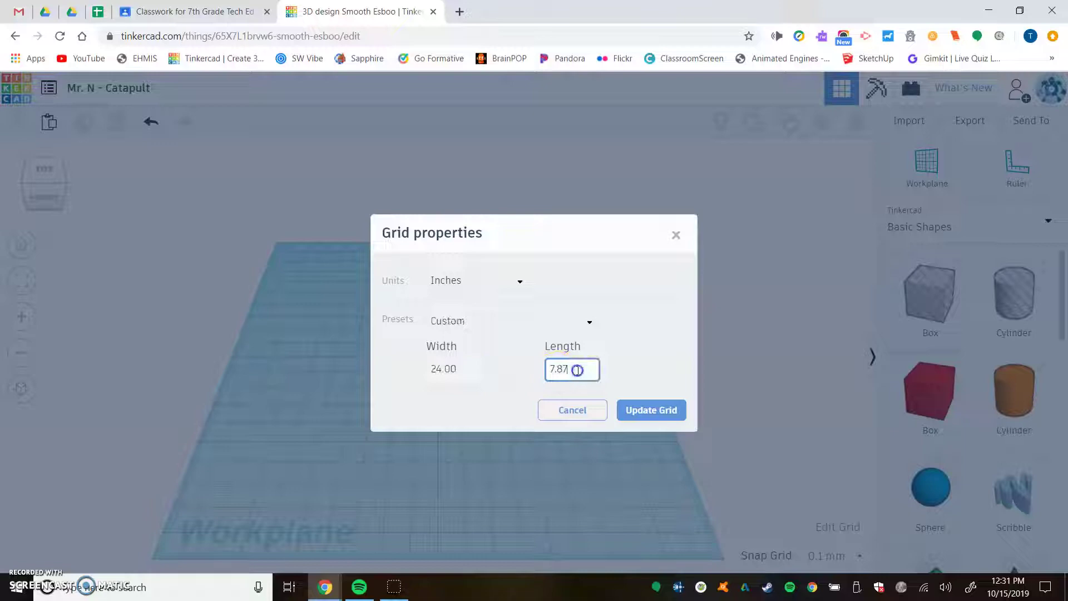
{"action": "type", "text": "24"}
{"action": "left_click", "coordinate": [648, 410]}
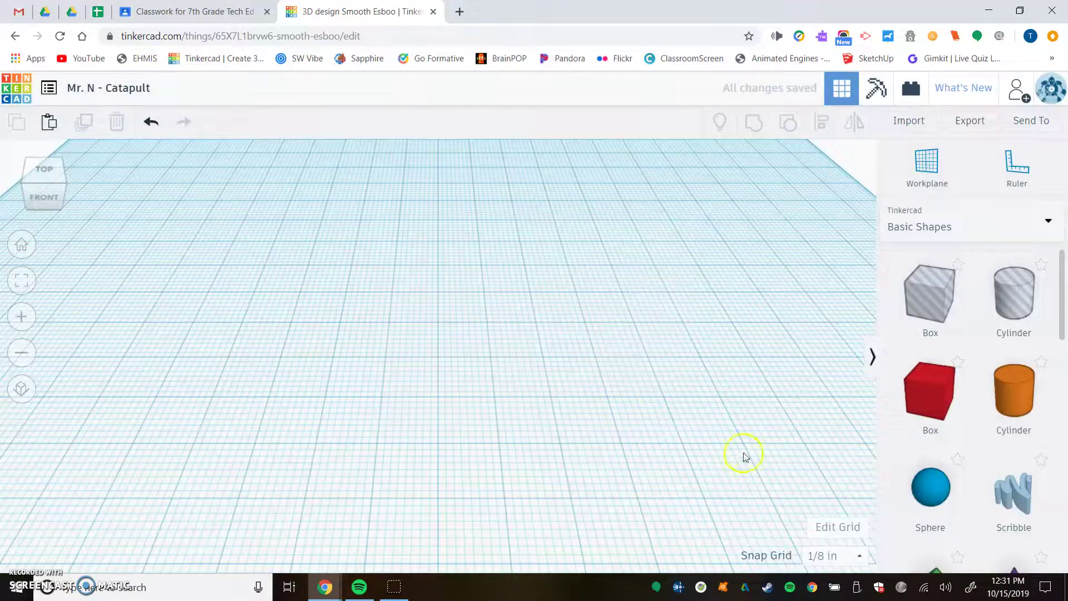
Set the workplane's snap grid to 1/64 in.
{"action": "scroll", "coordinate": [706, 365], "scroll_direction": "down", "scroll_amount": 4}
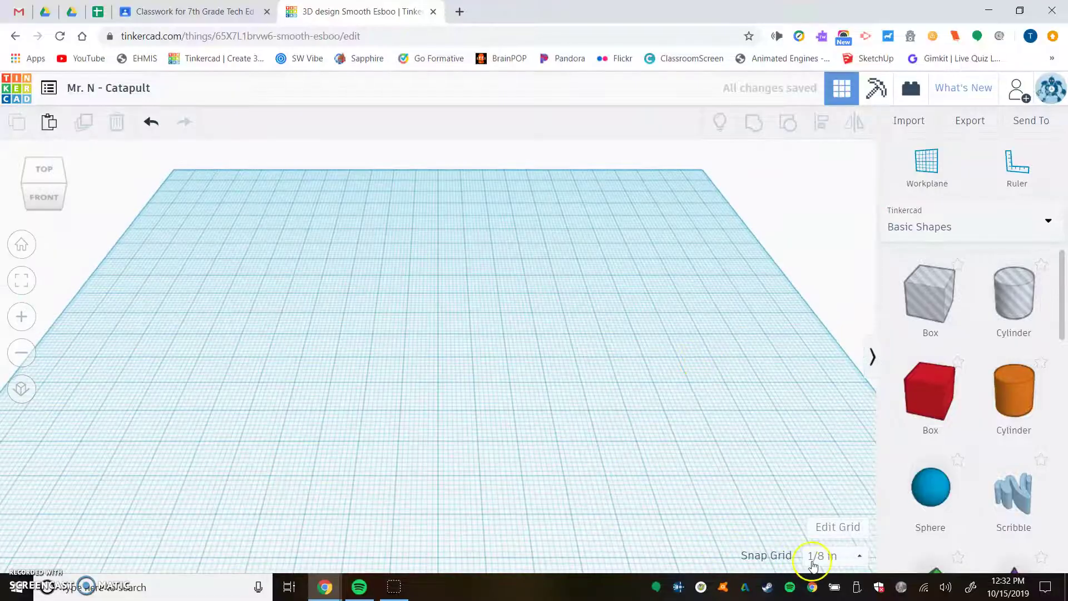
{"action": "left_click", "coordinate": [818, 556]}
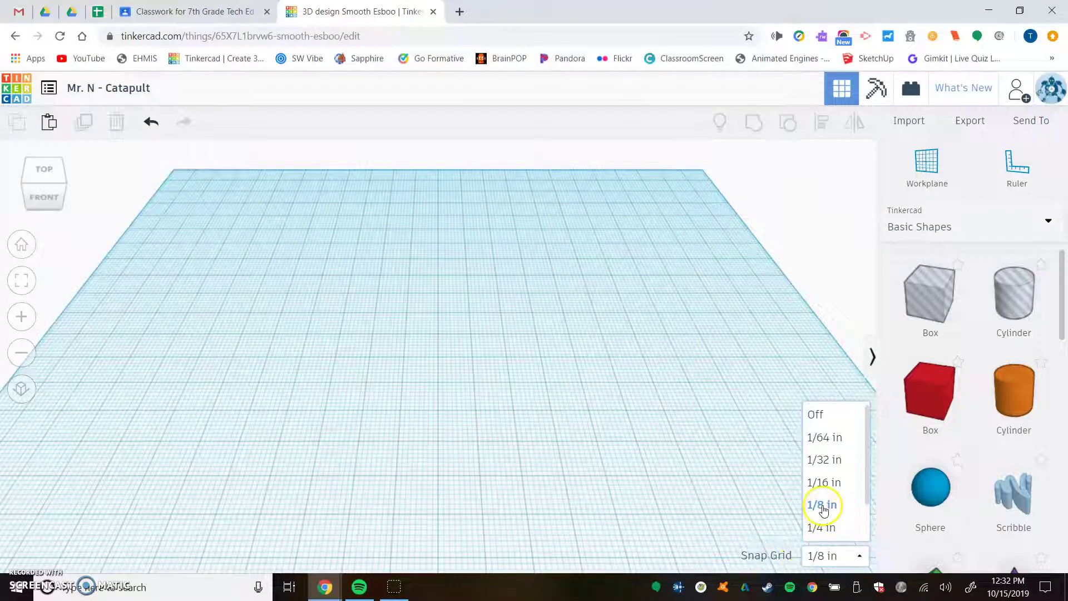
{"action": "left_click", "coordinate": [835, 437]}
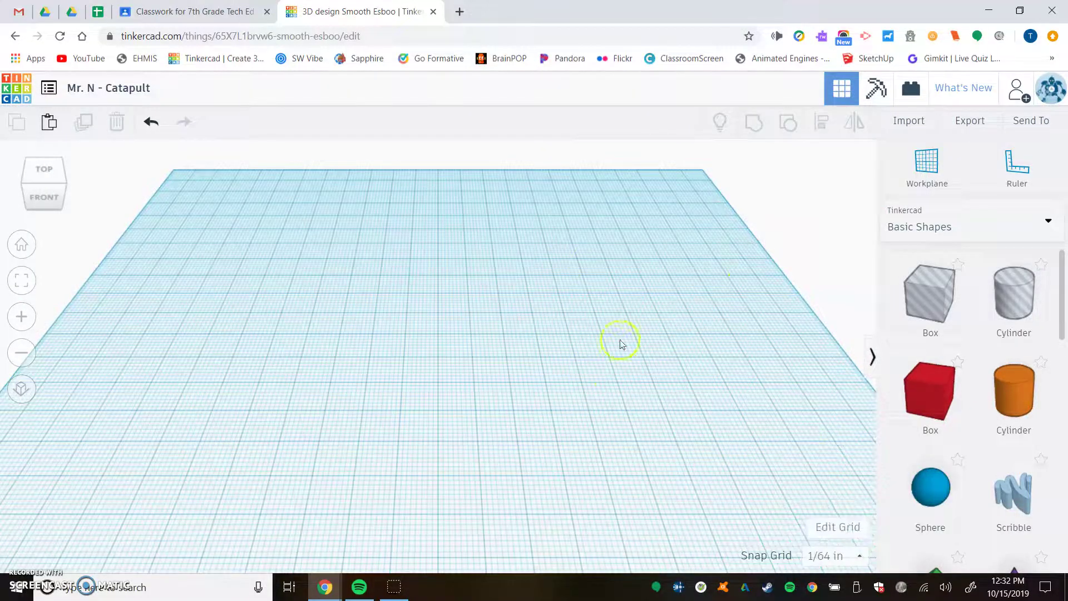
Place a solid box on the workplane and stretch it sideways into a beam 13 inches long.
{"action": "scroll", "coordinate": [521, 350], "scroll_direction": "down", "scroll_amount": 3}
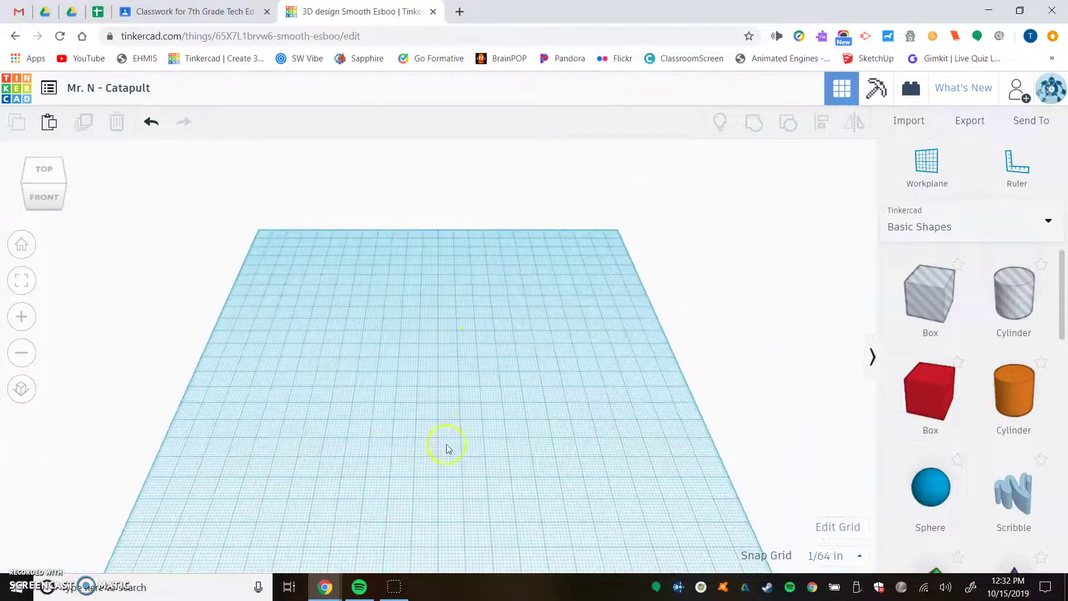
{"action": "scroll", "coordinate": [448, 378], "scroll_direction": "down", "scroll_amount": 3}
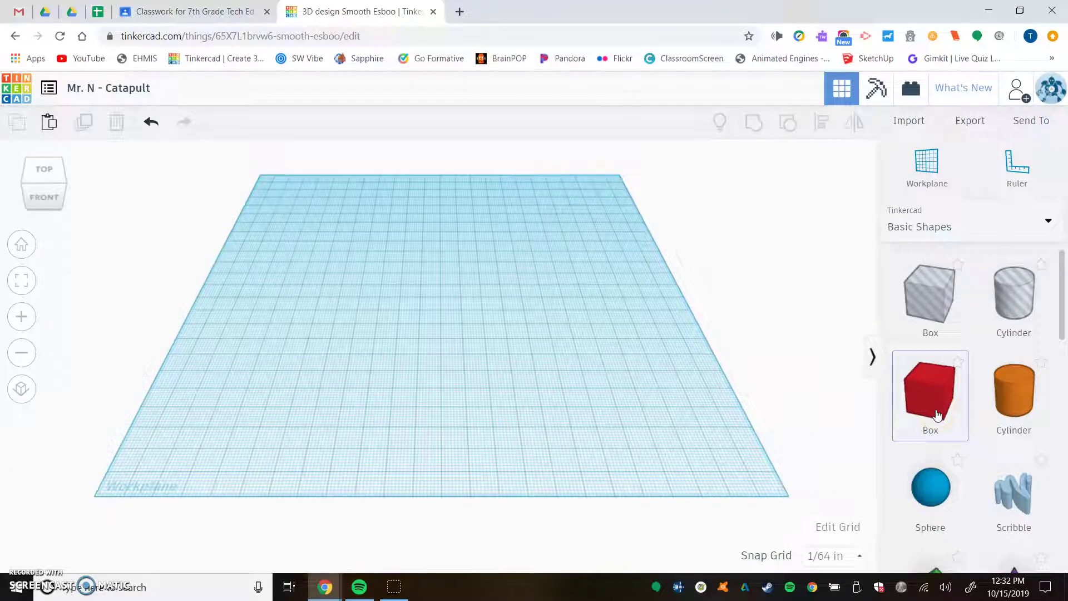
{"action": "left_click_drag", "start_coordinate": [938, 414], "coordinate": [352, 394]}
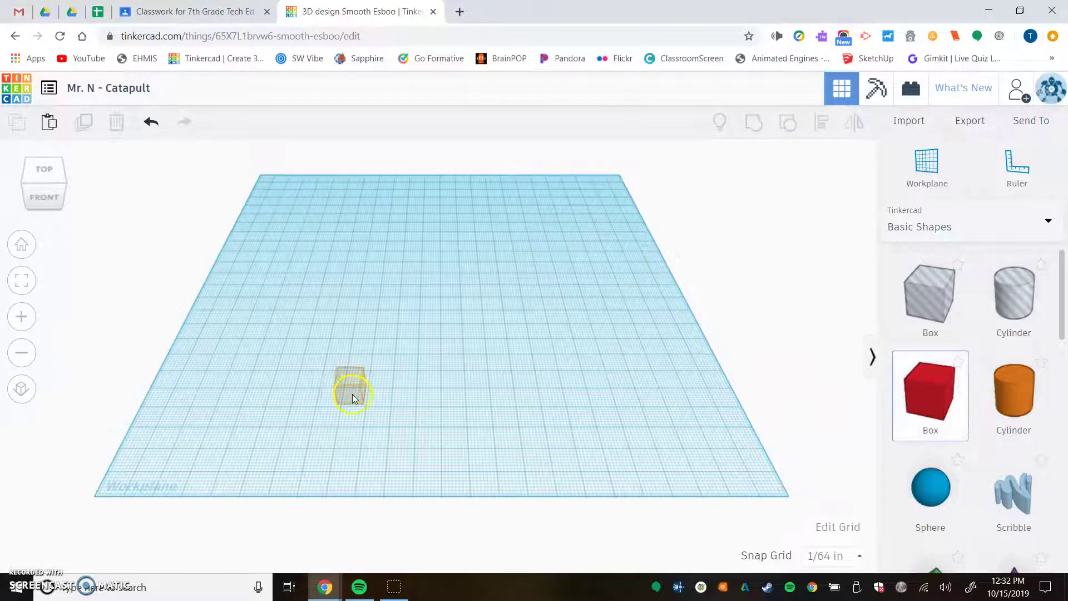
{"action": "left_click", "coordinate": [350, 395]}
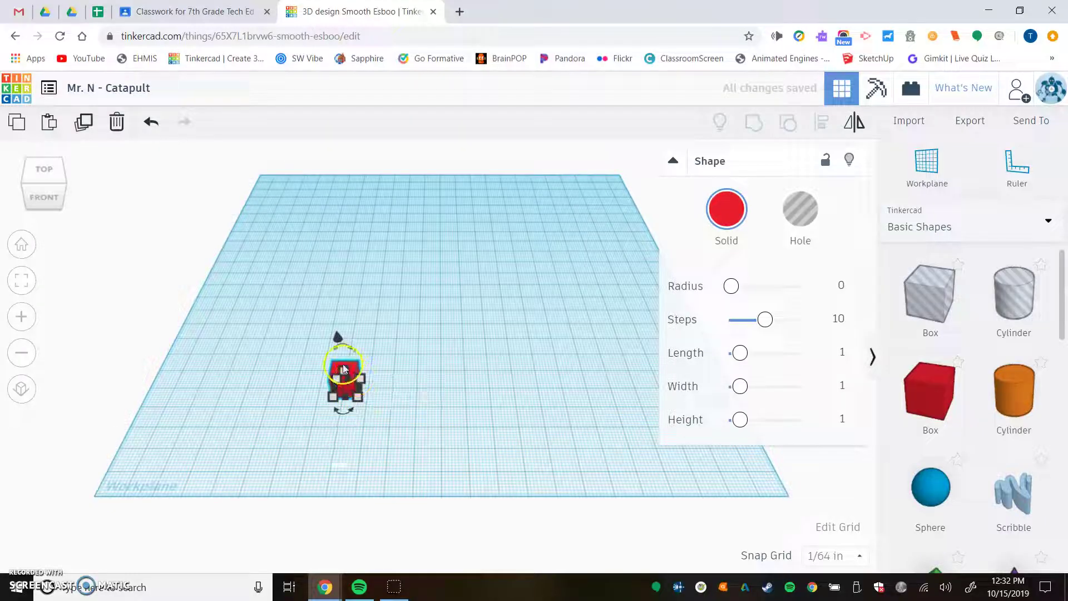
{"action": "left_click", "coordinate": [385, 405]}
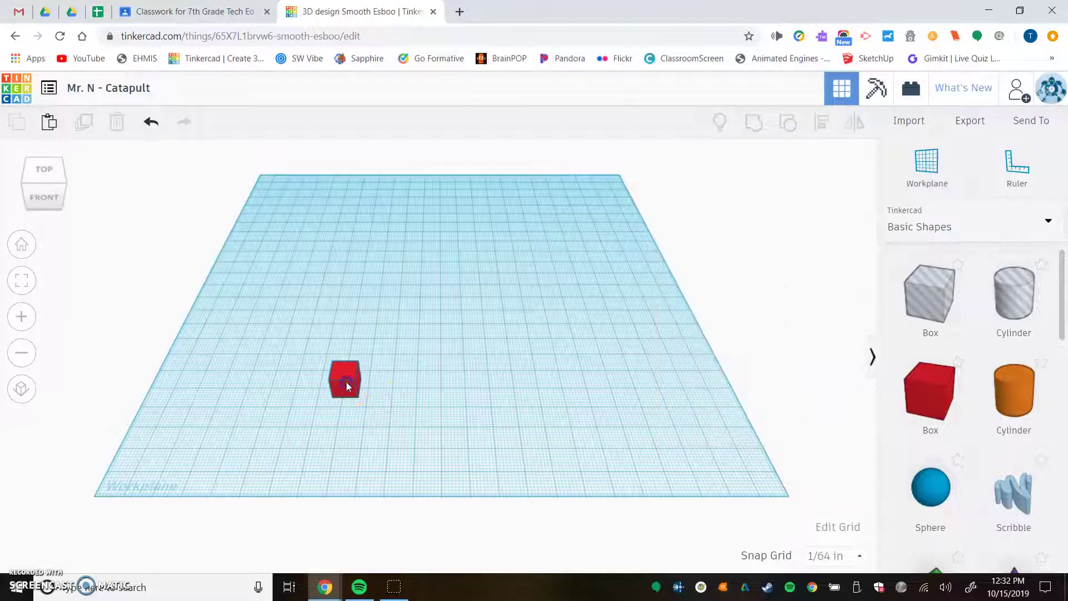
{"action": "left_click", "coordinate": [346, 383]}
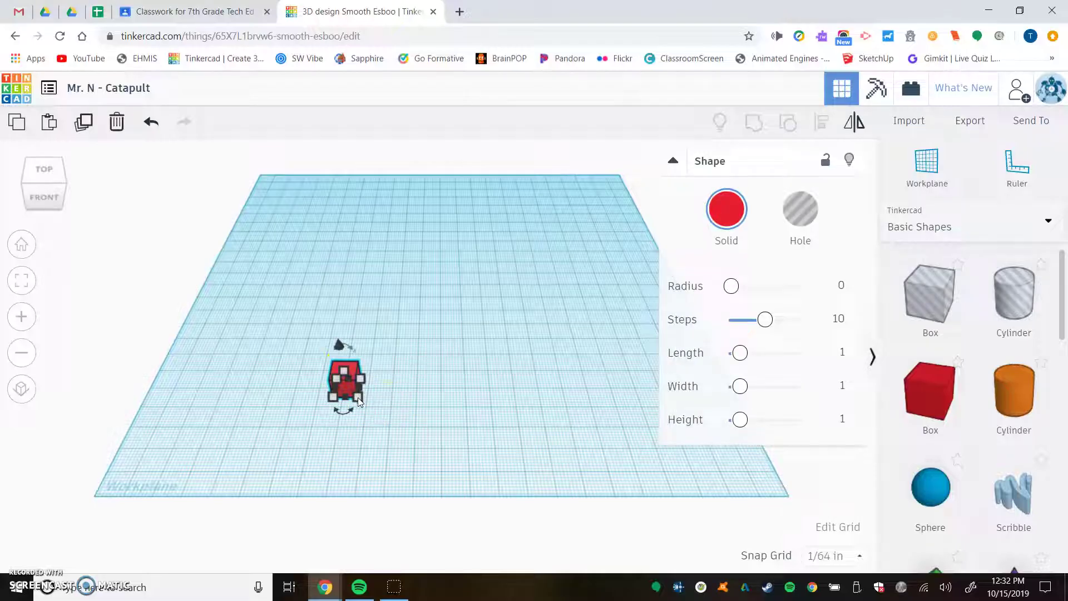
{"action": "left_click", "coordinate": [340, 450]}
{"action": "type", "text": "13"}
{"action": "key", "text": "Return"}
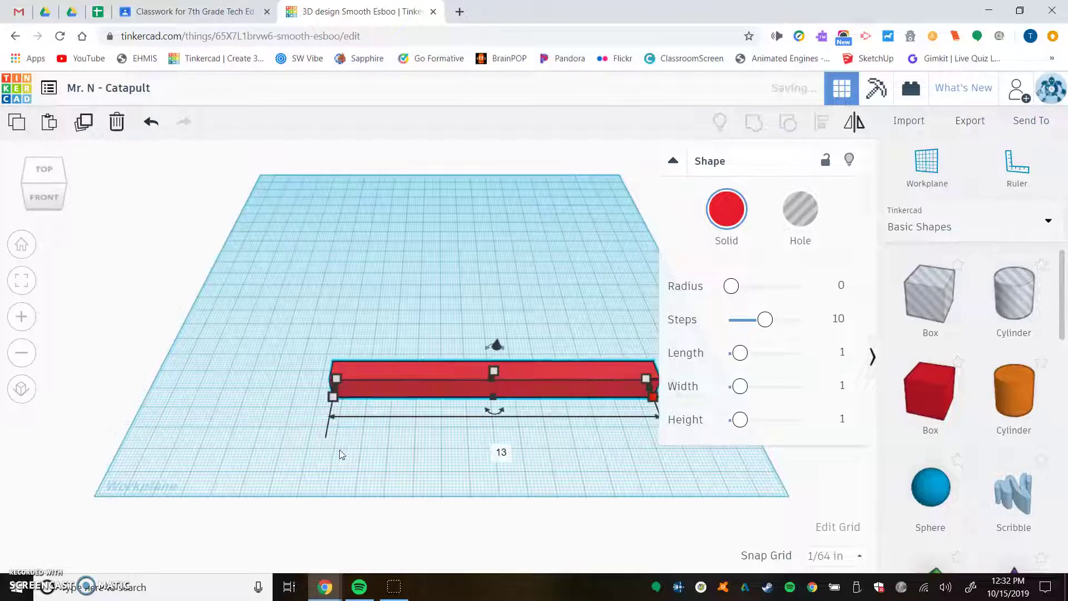
Move the 13-inch beam slightly toward the back of the workplane.
{"action": "middle_click_drag", "start_coordinate": [333, 341], "coordinate": [215, 309]}
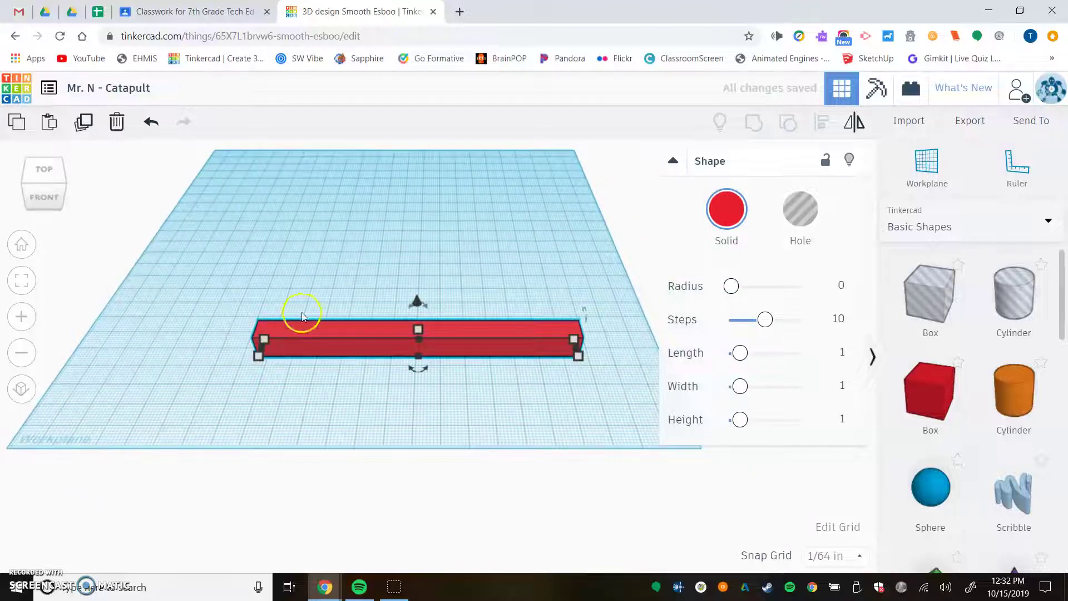
{"action": "left_click_drag", "start_coordinate": [328, 332], "coordinate": [320, 309]}
{"action": "left_click", "coordinate": [496, 400]}
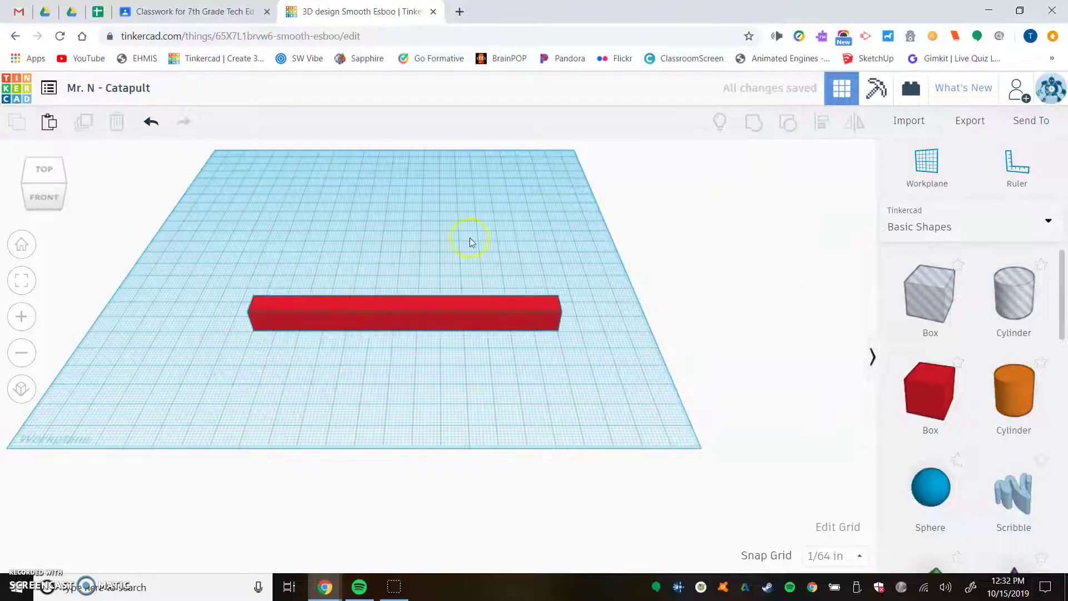
Duplicate the 13-inch beam and place the parallel copy about 6.56 inches behind the original.
{"action": "left_click", "coordinate": [422, 320]}
{"action": "right_click_drag", "start_coordinate": [310, 226], "coordinate": [307, 289]}
{"action": "left_click", "coordinate": [341, 389]}
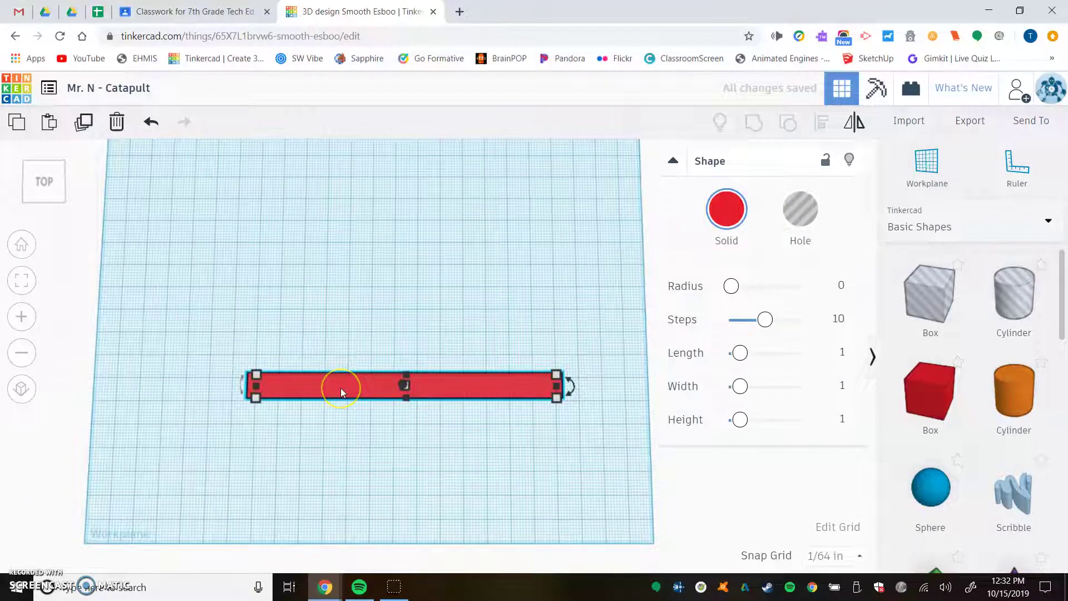
{"action": "left_click_drag", "start_coordinate": [340, 389], "coordinate": [446, 228]}
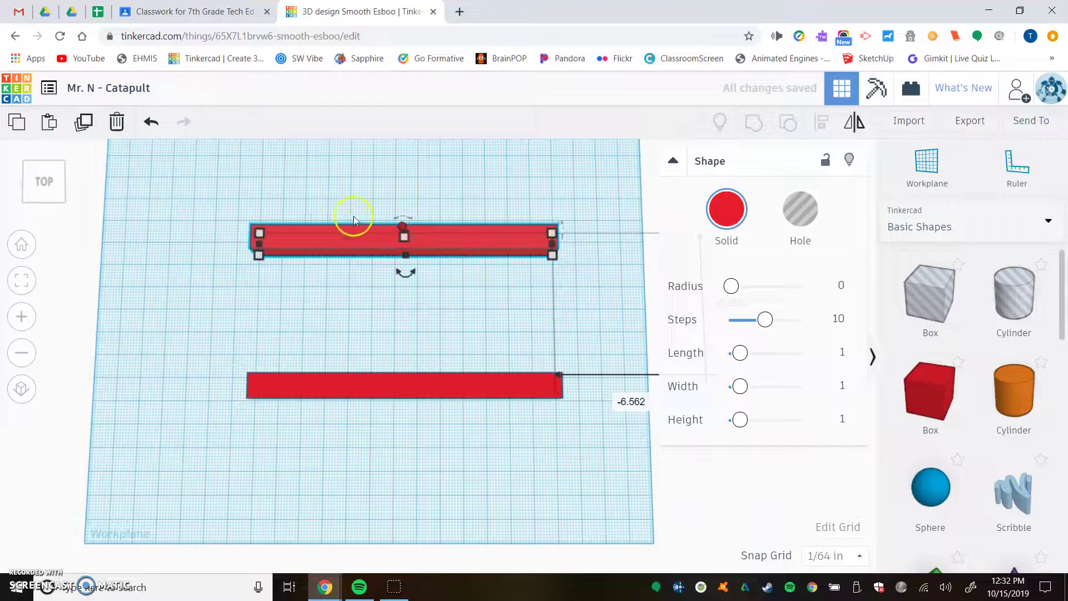
Select both long beams and align them on their centers along their length.
{"action": "left_click_drag", "start_coordinate": [189, 200], "coordinate": [563, 463]}
{"action": "left_click", "coordinate": [822, 121]}
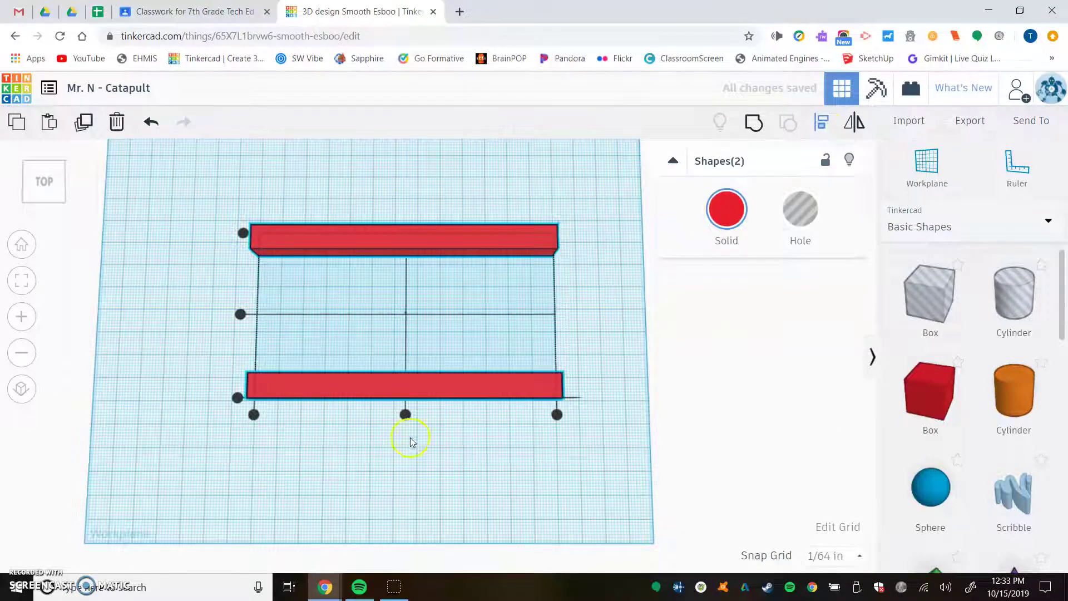
{"action": "left_click", "coordinate": [405, 414]}
{"action": "left_click", "coordinate": [296, 463]}
Add a second box near the open ends of the long beams and make it a 6-inch crosspiece.
{"action": "right_click_drag", "start_coordinate": [296, 463], "coordinate": [585, 394]}
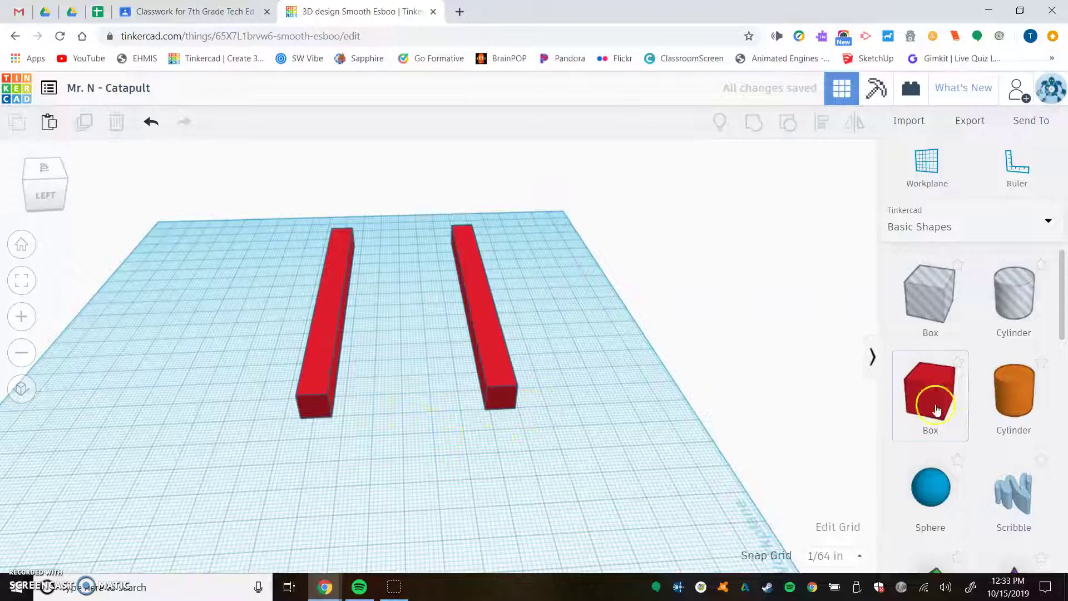
{"action": "left_click_drag", "start_coordinate": [947, 401], "coordinate": [457, 459]}
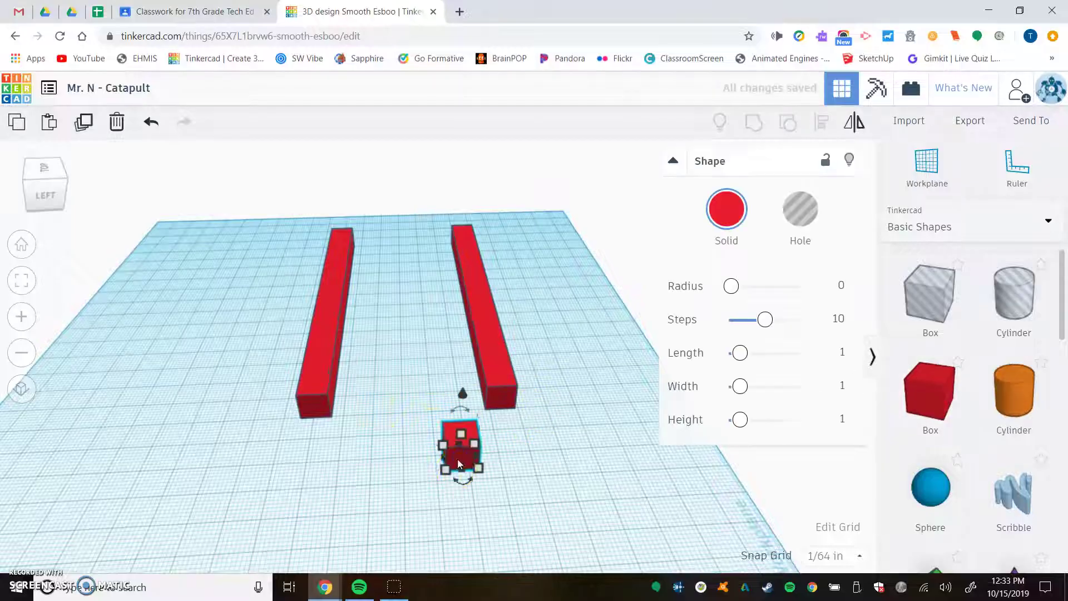
{"action": "left_click", "coordinate": [470, 518]}
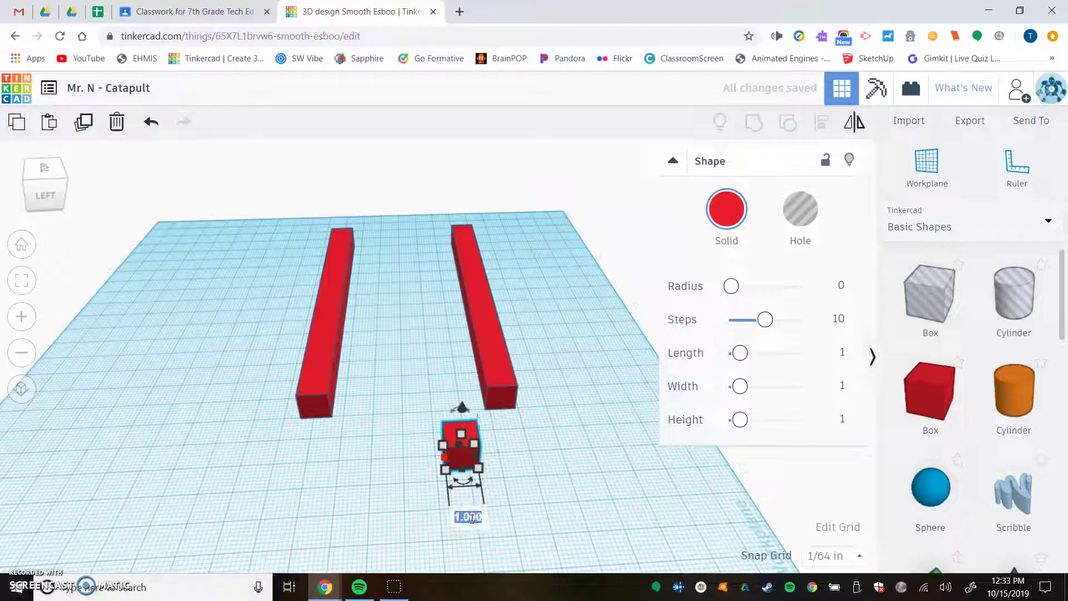
{"action": "type", "text": "6"}
{"action": "key", "text": "Return"}
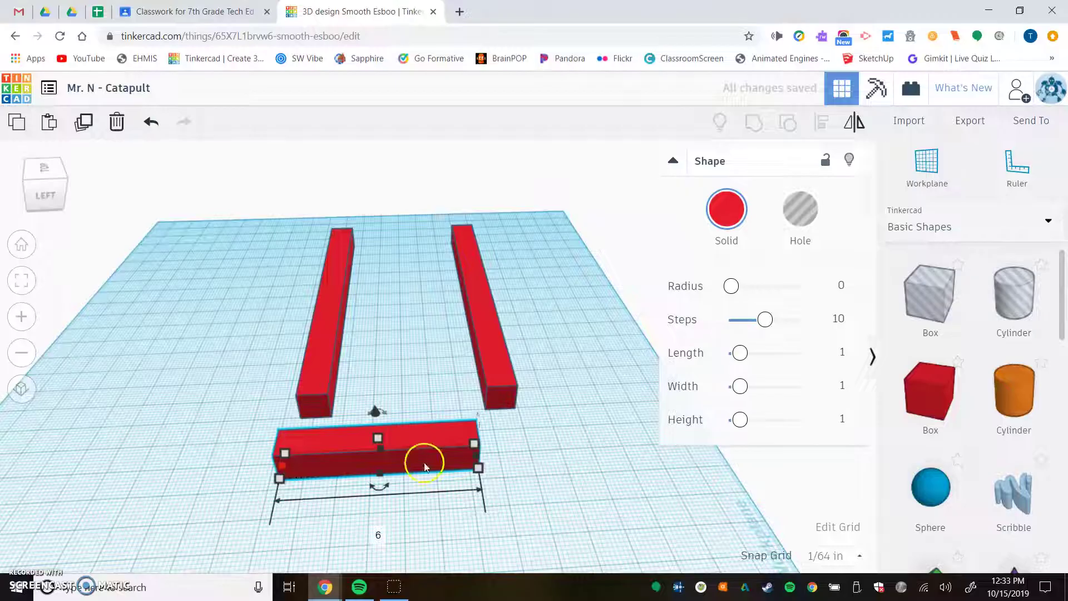
Move the 6-inch crosspiece between the beam ends so it butts against the first long beam, with its outer face flush.
{"action": "left_click_drag", "start_coordinate": [408, 455], "coordinate": [383, 418]}
{"action": "scroll", "coordinate": [317, 420], "scroll_direction": "up", "scroll_amount": 8}
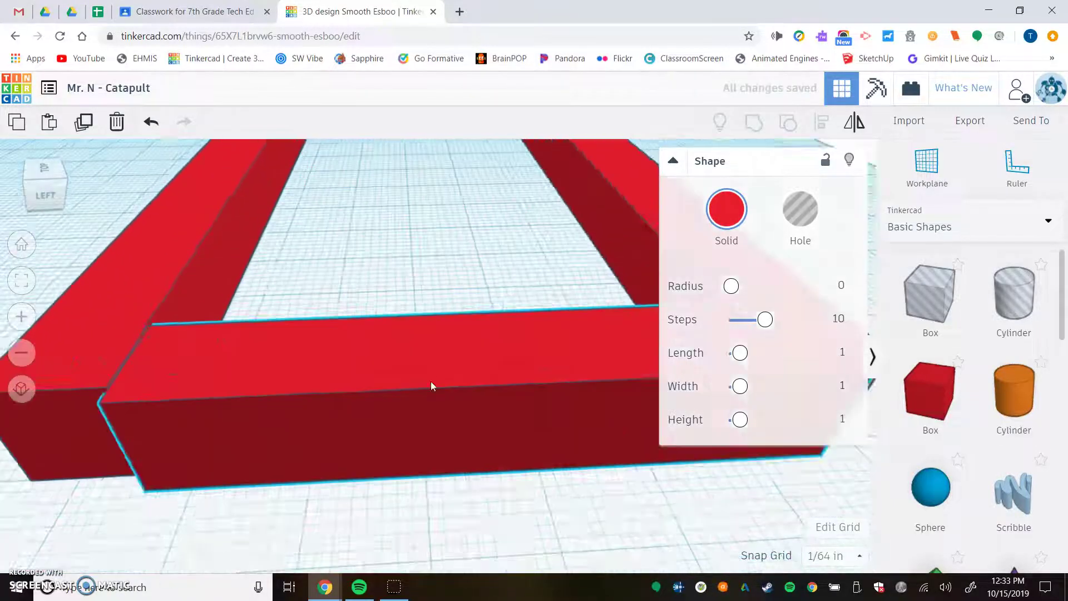
{"action": "left_click_drag", "start_coordinate": [375, 384], "coordinate": [342, 377]}
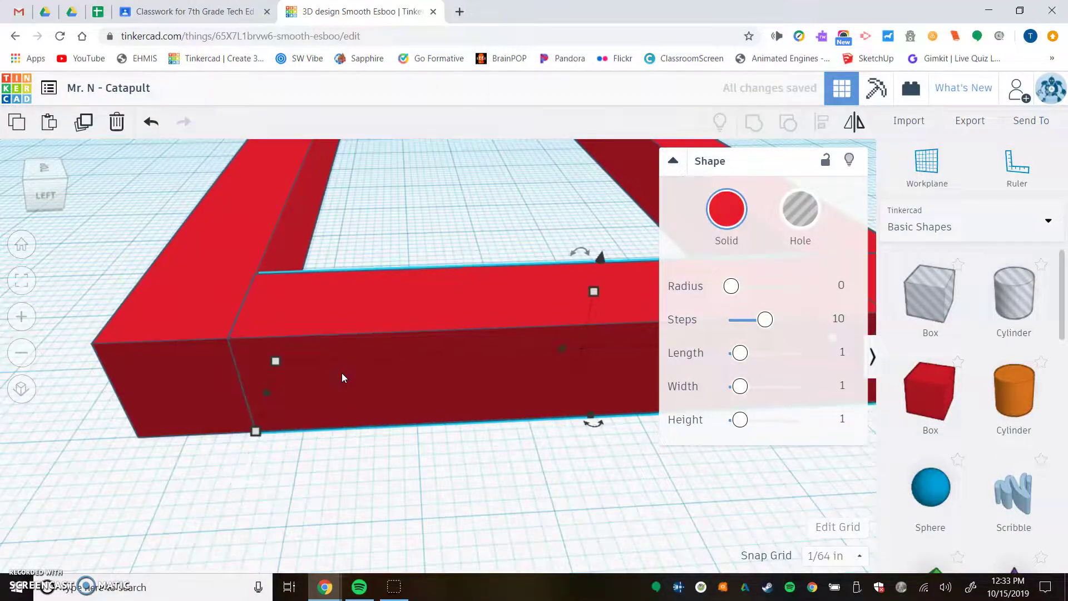
Nudge the other long beam outward until its inner face meets the free end of the 6-inch crosspiece.
{"action": "scroll", "coordinate": [489, 437], "scroll_direction": "down", "scroll_amount": 5}
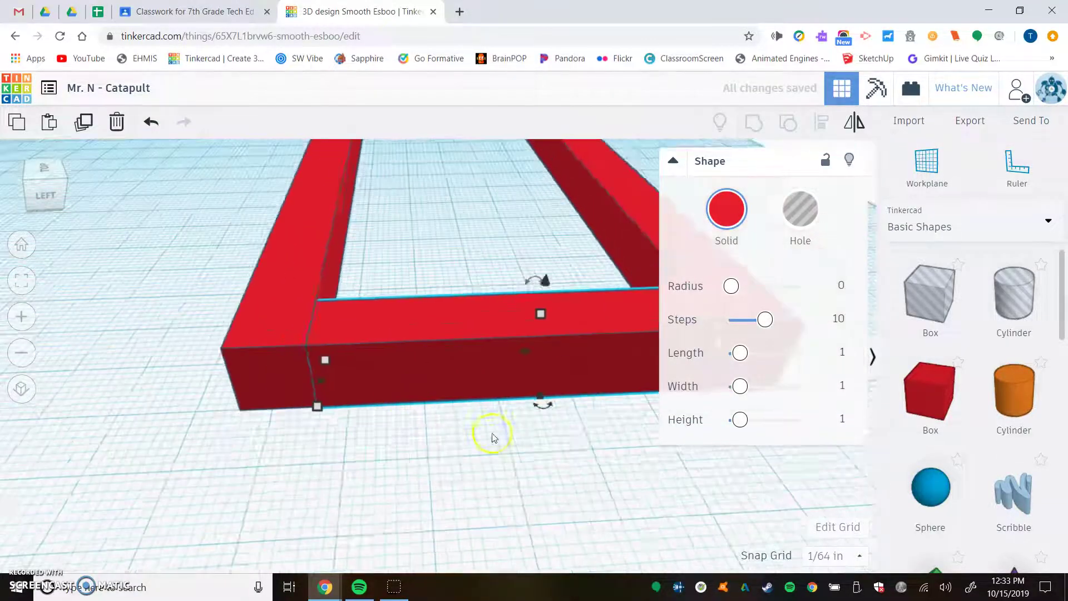
{"action": "middle_click_drag", "start_coordinate": [529, 438], "coordinate": [291, 439]}
{"action": "left_click", "coordinate": [476, 266]}
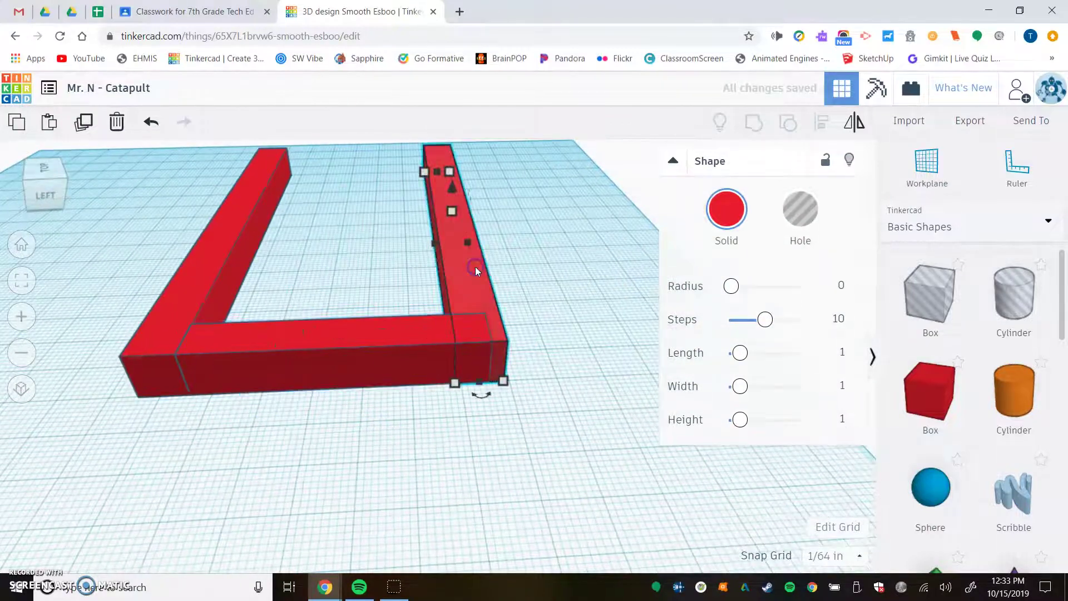
{"action": "key", "text": "Right"}
{"action": "key", "text": "Right"}
{"action": "key", "text": "Right"}
{"action": "key", "text": "Right"}
{"action": "key", "text": "Right"}
{"action": "key", "text": "Right"}
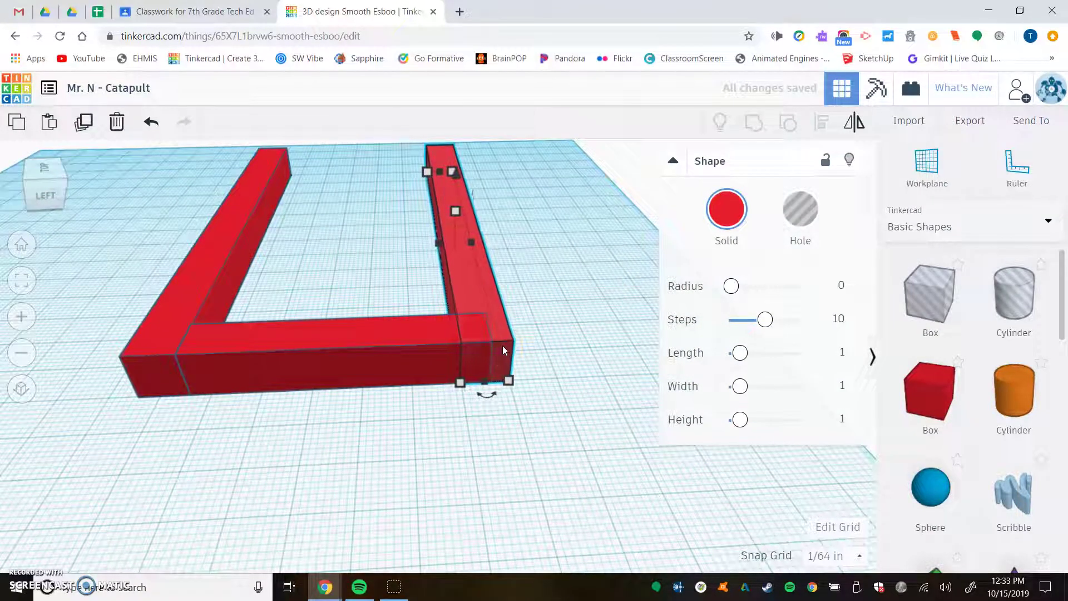
{"action": "key", "text": "Right"}
{"action": "key", "text": "Right"}
{"action": "key", "text": "Right"}
{"action": "key", "text": "Right"}
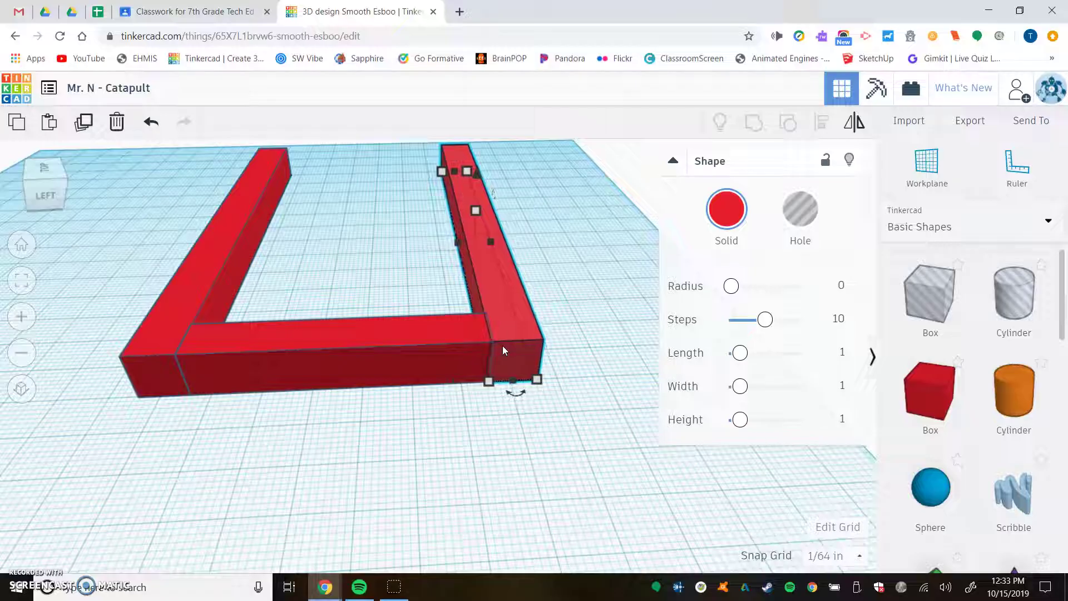
{"action": "key", "text": "Right"}
Duplicate the 6-inch crosspiece and place the copy at the opposite end of the long beams.
{"action": "right_click_drag", "start_coordinate": [429, 286], "coordinate": [199, 324]}
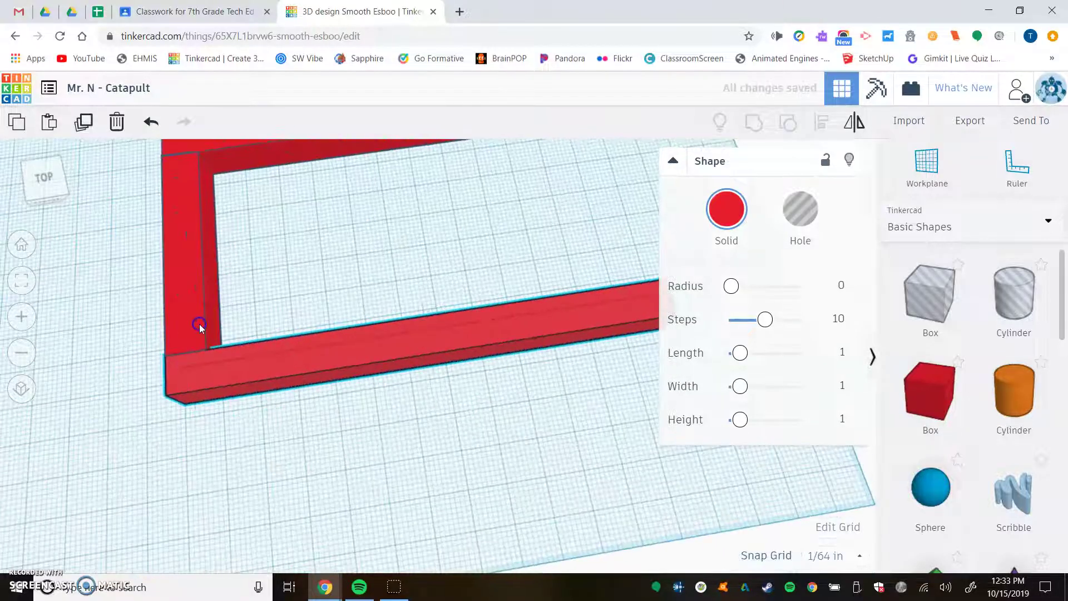
{"action": "left_click", "coordinate": [199, 324]}
{"action": "left_click_drag", "start_coordinate": [199, 324], "coordinate": [237, 317]}
{"action": "middle_click_drag", "start_coordinate": [333, 290], "coordinate": [227, 325]}
{"action": "left_click_drag", "start_coordinate": [139, 298], "coordinate": [557, 249]}
Nudge the far crosspiece until it fits between the long beams, without overlap and flush with their ends.
{"action": "middle_click_drag", "start_coordinate": [587, 265], "coordinate": [539, 344]}
{"action": "scroll", "coordinate": [549, 356], "scroll_direction": "up", "scroll_amount": 4}
{"action": "right_click_drag", "start_coordinate": [548, 356], "coordinate": [426, 333]}
{"action": "key", "text": "Down"}
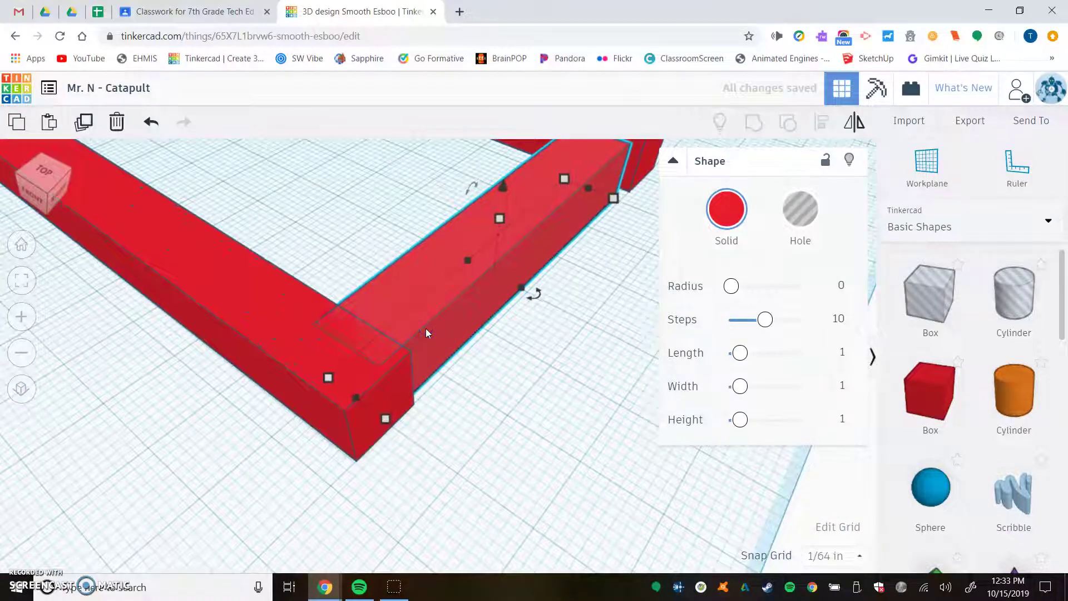
{"action": "key", "text": "Right"}
{"action": "key", "text": "Right"}
{"action": "key", "text": "Right"}
{"action": "key", "text": "Left"}
{"action": "key", "text": "Left"}
{"action": "key", "text": "Left"}
{"action": "key", "text": "Left"}
{"action": "key", "text": "Up"}
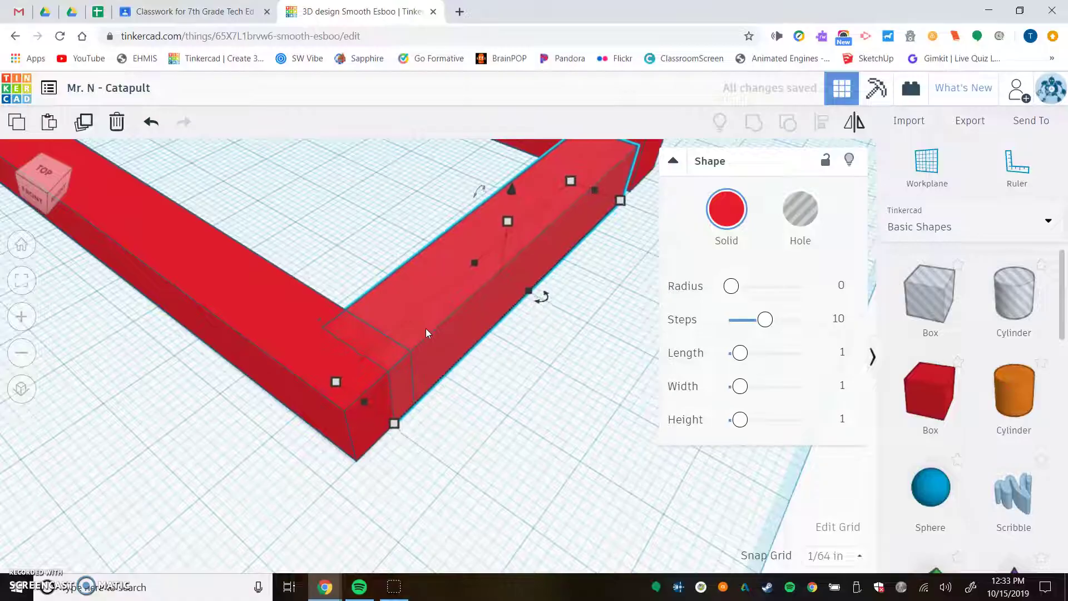
{"action": "key", "text": "Up"}
{"action": "key", "text": "Up"}
{"action": "key", "text": "Up"}
{"action": "key", "text": "Up"}
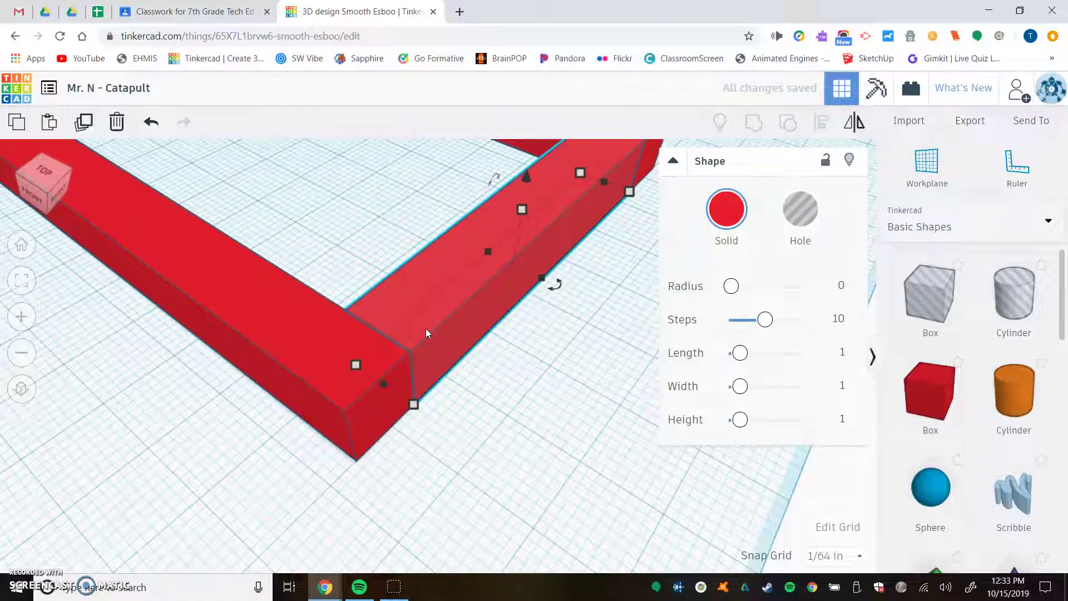
Color both 6-inch crosspieces of the base frame orange.
{"action": "left_click", "coordinate": [512, 381]}
{"action": "scroll", "coordinate": [208, 365], "scroll_direction": "down", "scroll_amount": 6}
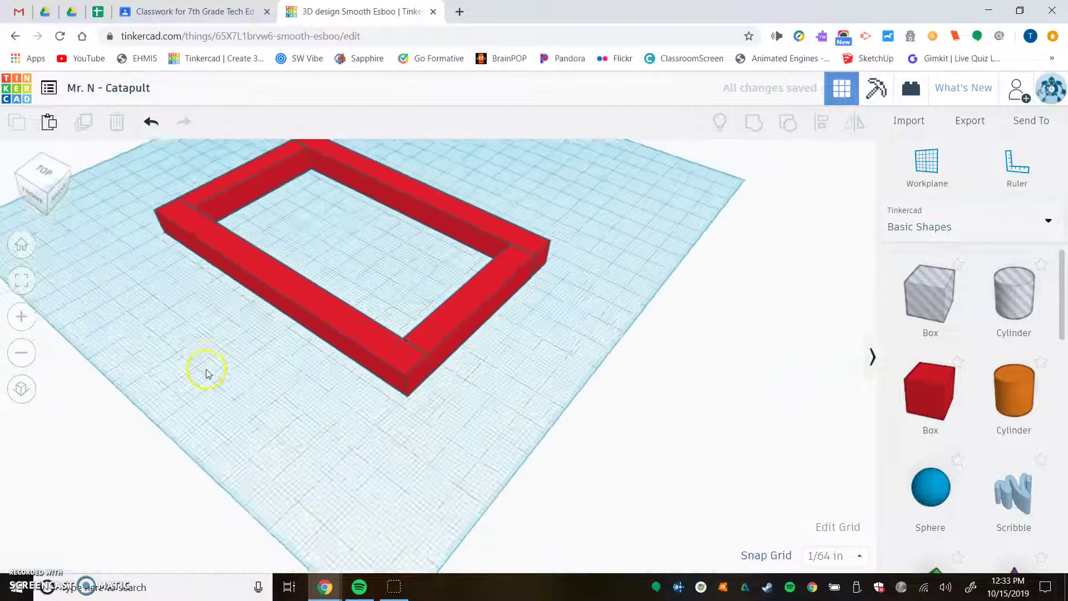
{"action": "right_click_drag", "start_coordinate": [193, 343], "coordinate": [335, 362]}
{"action": "scroll", "coordinate": [305, 310], "scroll_direction": "up", "scroll_amount": 5}
{"action": "right_click_drag", "start_coordinate": [306, 310], "coordinate": [595, 331]}
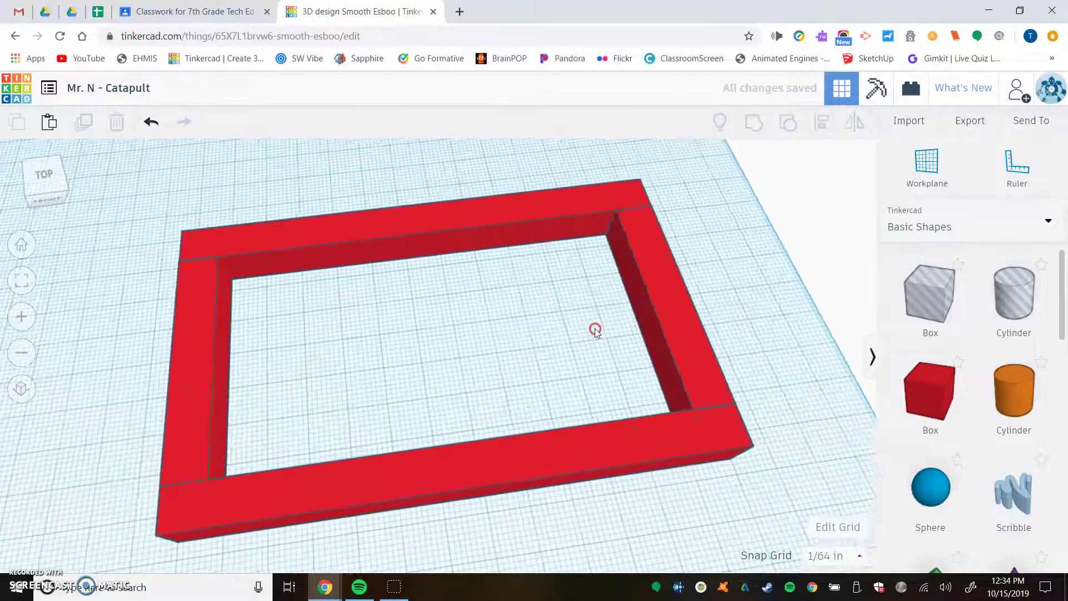
{"action": "left_click", "coordinate": [690, 343]}
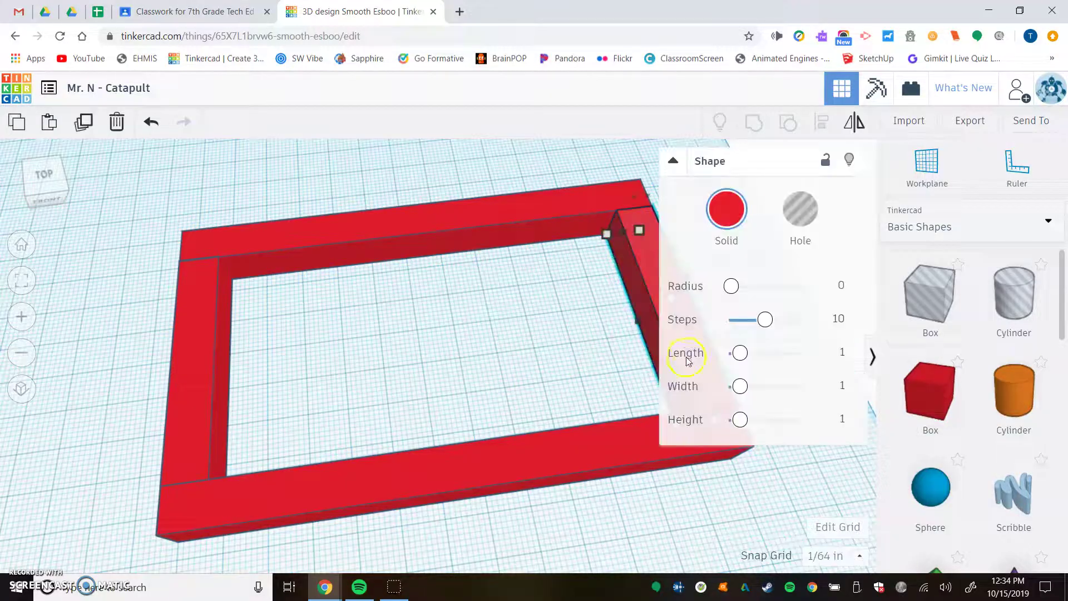
{"action": "left_click", "coordinate": [734, 223]}
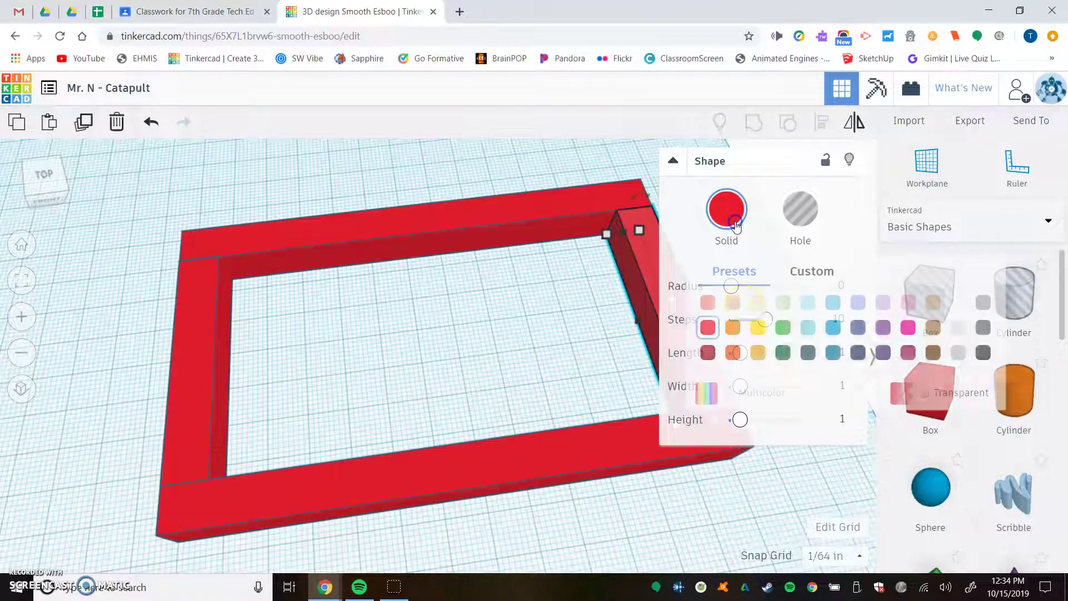
{"action": "left_click", "coordinate": [732, 327]}
{"action": "left_click", "coordinate": [203, 398]}
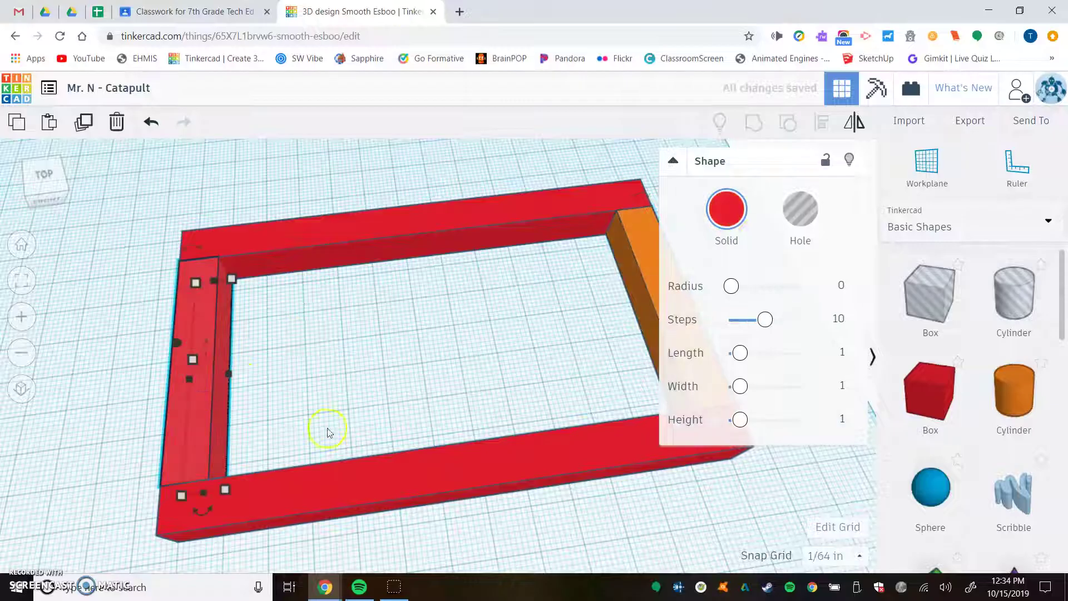
{"action": "left_click", "coordinate": [740, 211]}
{"action": "left_click", "coordinate": [732, 327]}
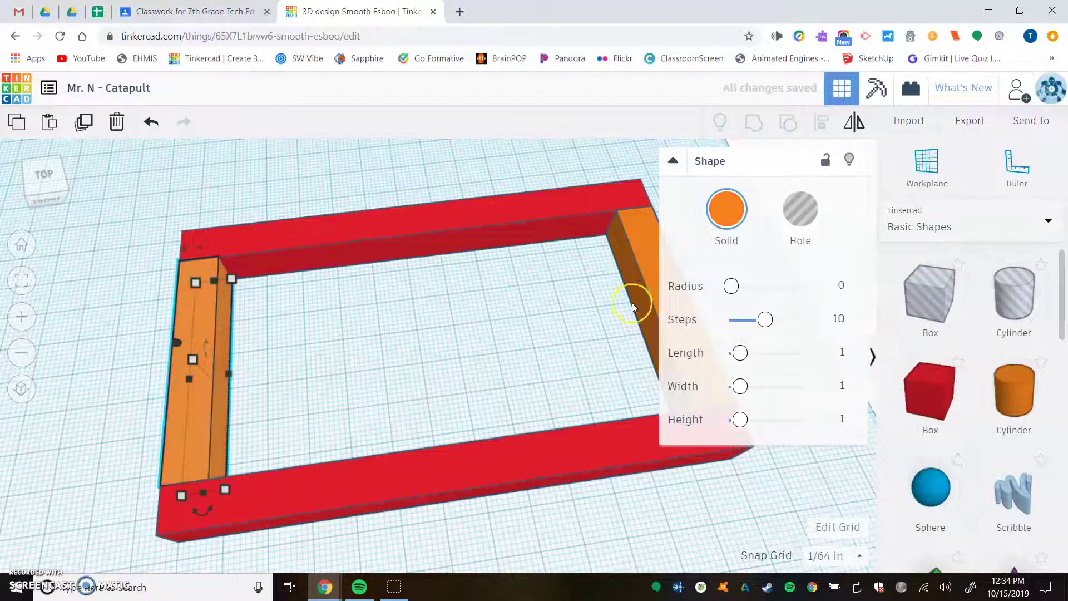
{"action": "left_click", "coordinate": [405, 328]}
{"action": "left_click", "coordinate": [350, 408]}
Add a box near the middle of the front long beam and set its height to 8 inches.
{"action": "right_click_drag", "start_coordinate": [350, 408], "coordinate": [379, 367]}
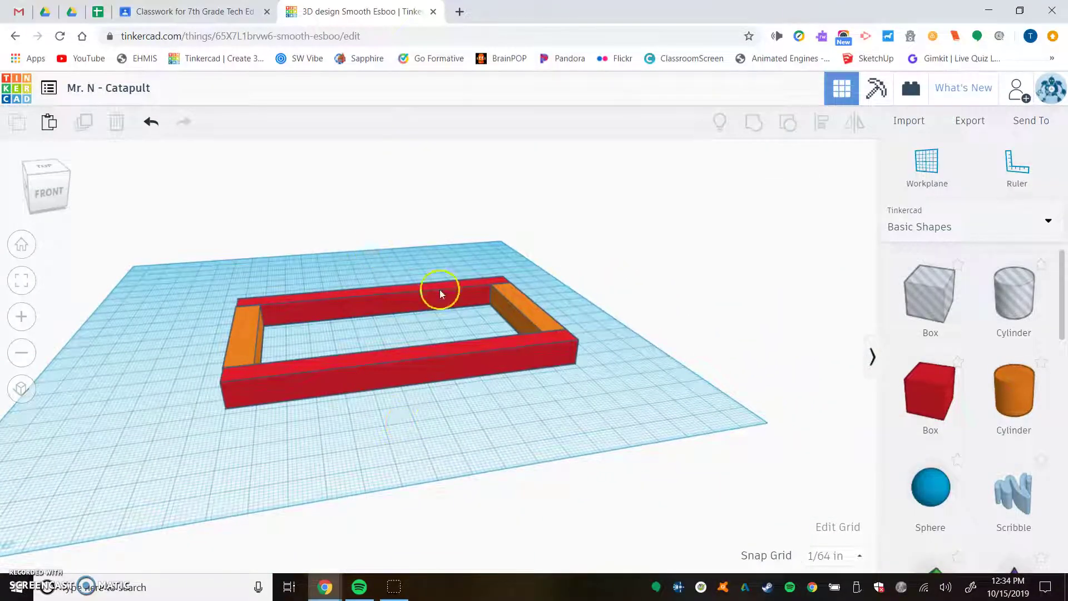
{"action": "right_click_drag", "start_coordinate": [420, 357], "coordinate": [412, 336]}
{"action": "middle_click_drag", "start_coordinate": [411, 353], "coordinate": [407, 427]}
{"action": "mouse_move", "coordinate": [407, 426]}
{"action": "right_mouse_down"}
{"action": "mouse_move", "coordinate": [413, 410]}
{"action": "mouse_move", "coordinate": [395, 395]}
{"action": "mouse_move", "coordinate": [395, 418]}
{"action": "right_mouse_up"}
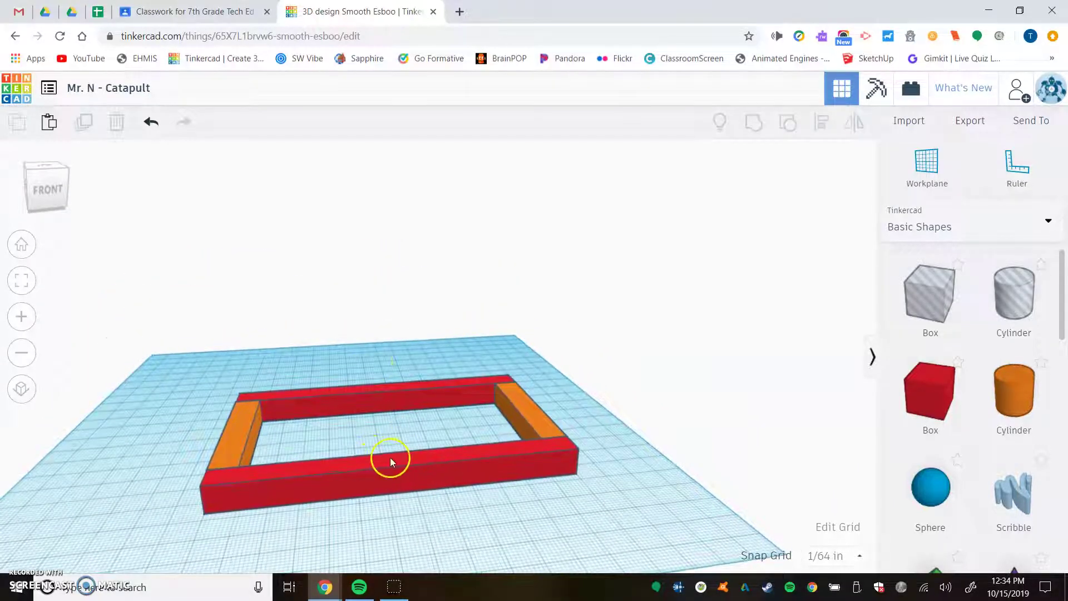
{"action": "left_click_drag", "start_coordinate": [918, 389], "coordinate": [366, 499]}
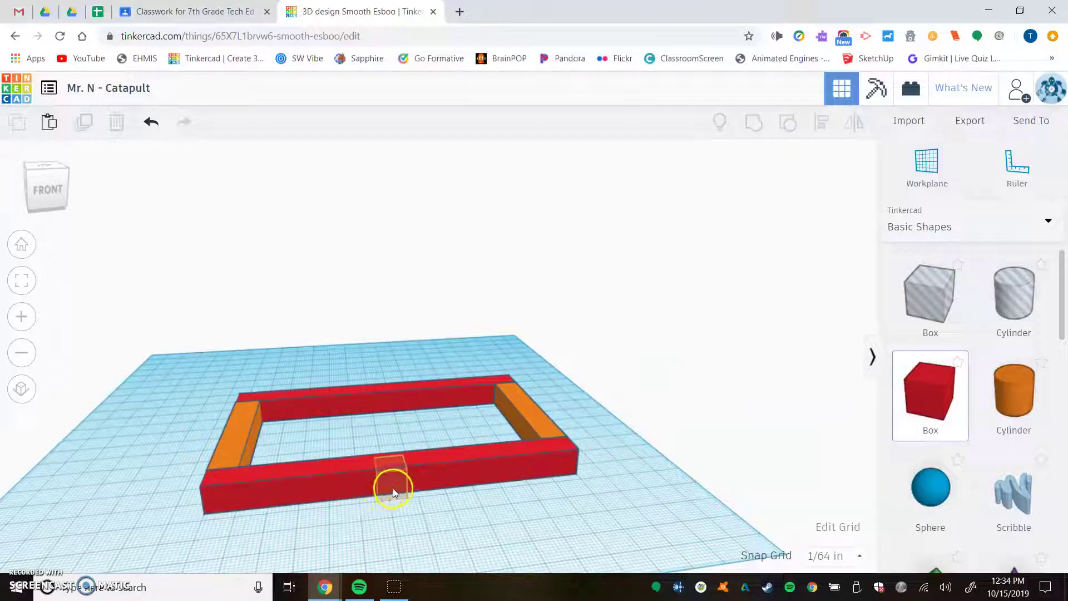
{"action": "left_click_drag", "start_coordinate": [390, 490], "coordinate": [391, 490]}
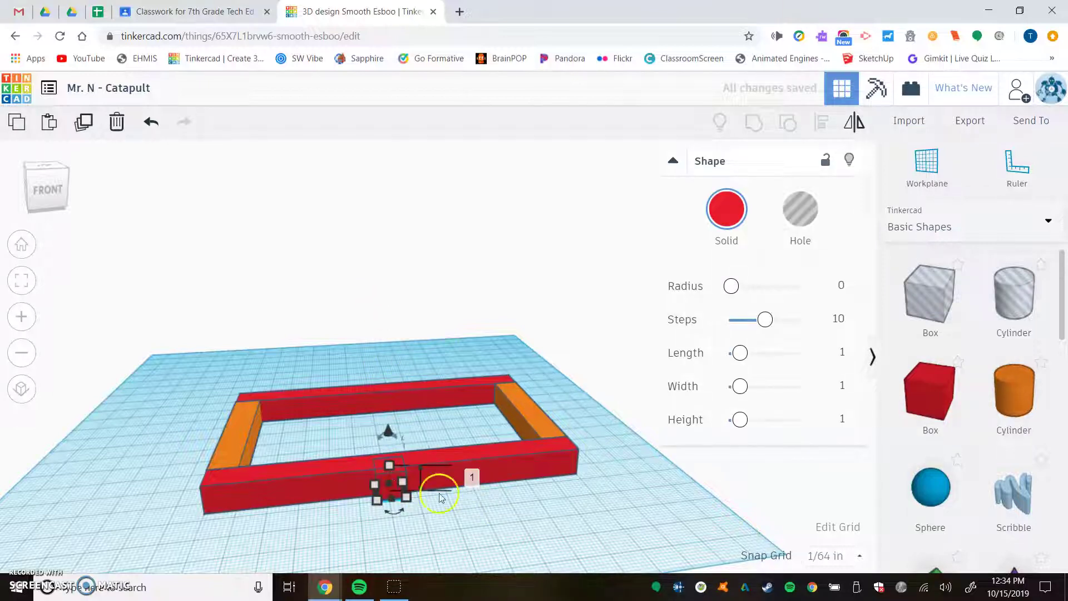
{"action": "left_click", "coordinate": [471, 477]}
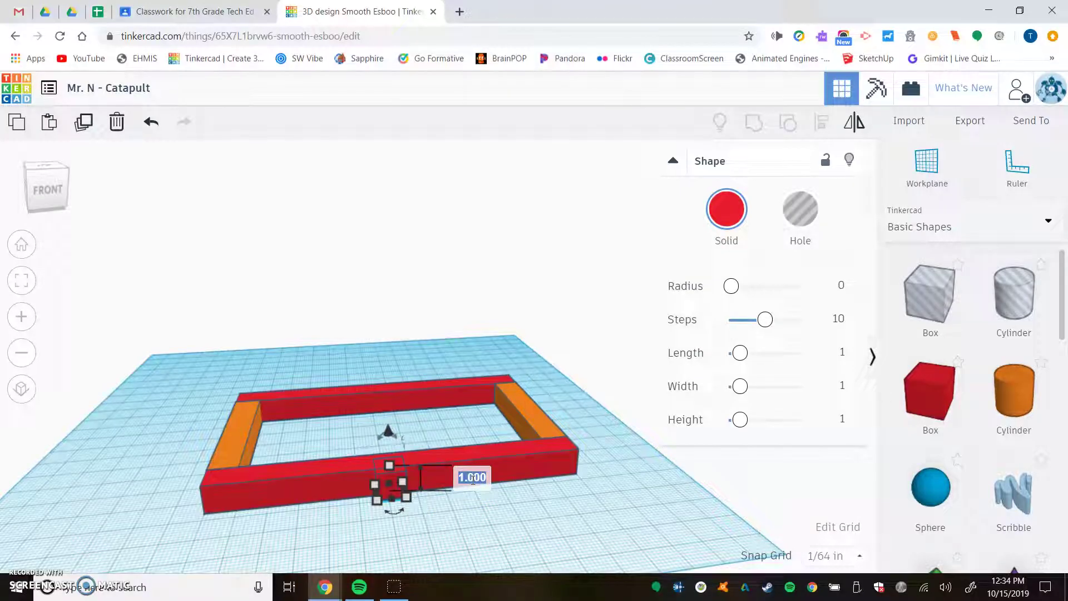
{"action": "type", "text": "8"}
{"action": "key", "text": "Return"}
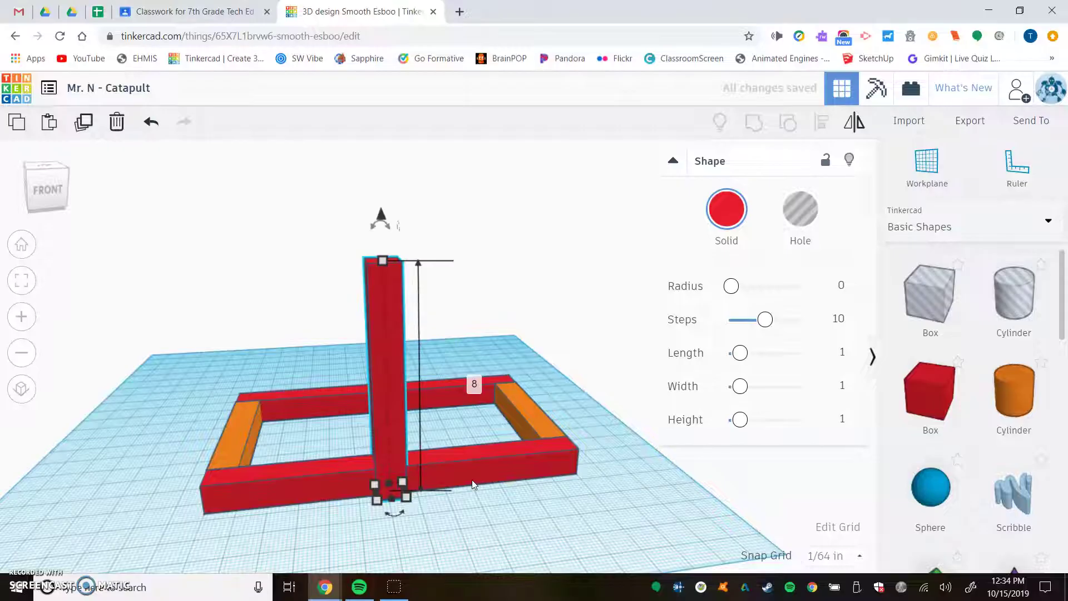
Align the 8-inch post with the front long beam, centering it along the beam's length and across its width.
{"action": "right_click_drag", "start_coordinate": [466, 423], "coordinate": [460, 434]}
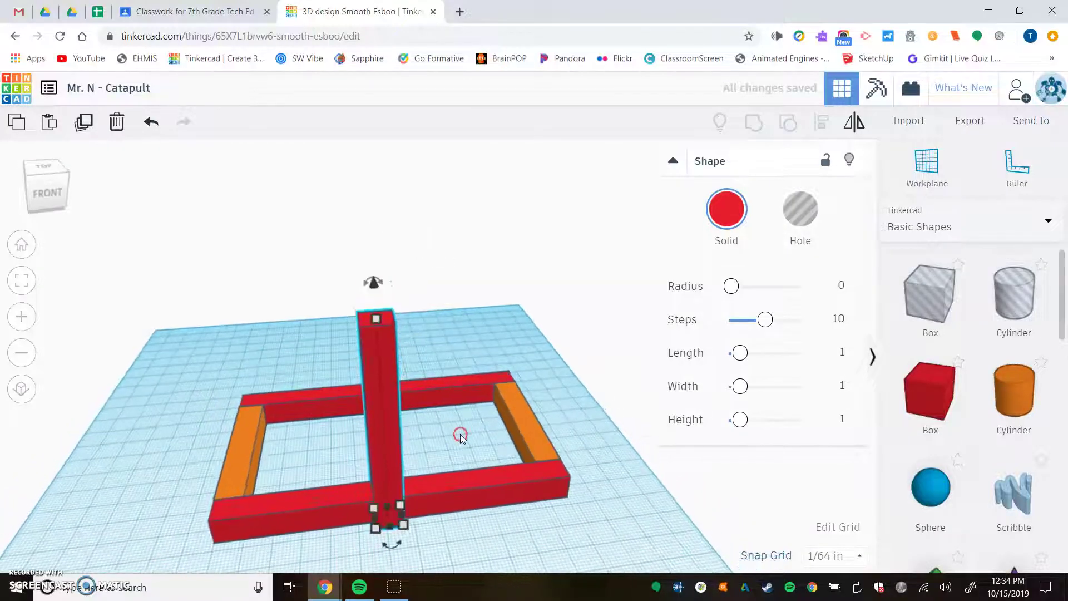
{"action": "right_click_drag", "start_coordinate": [476, 486], "coordinate": [485, 433]}
{"action": "left_click_drag", "start_coordinate": [485, 433], "coordinate": [344, 343]}
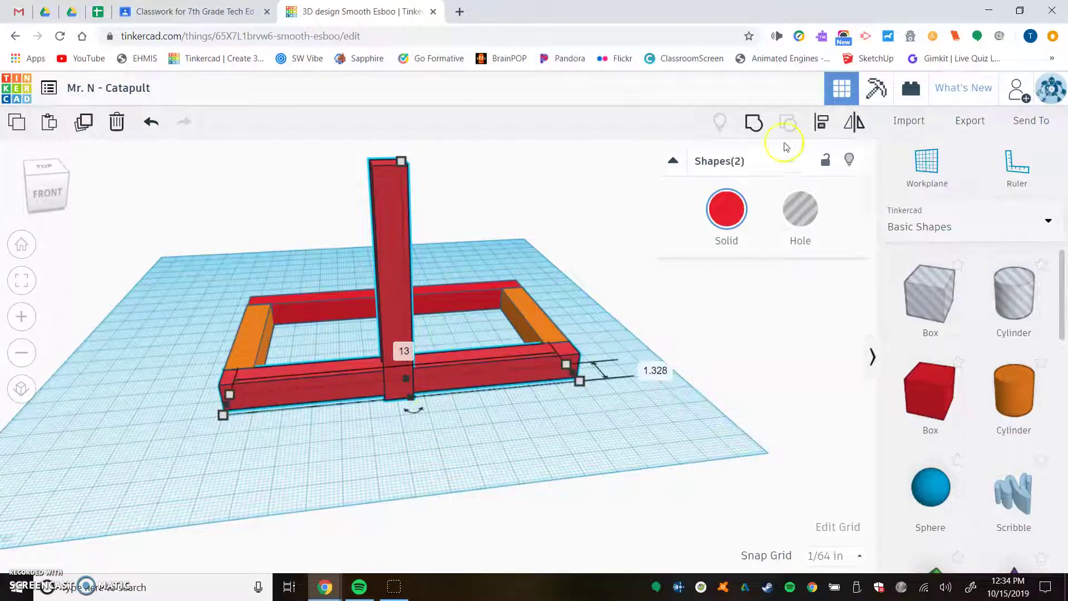
{"action": "left_click", "coordinate": [821, 122]}
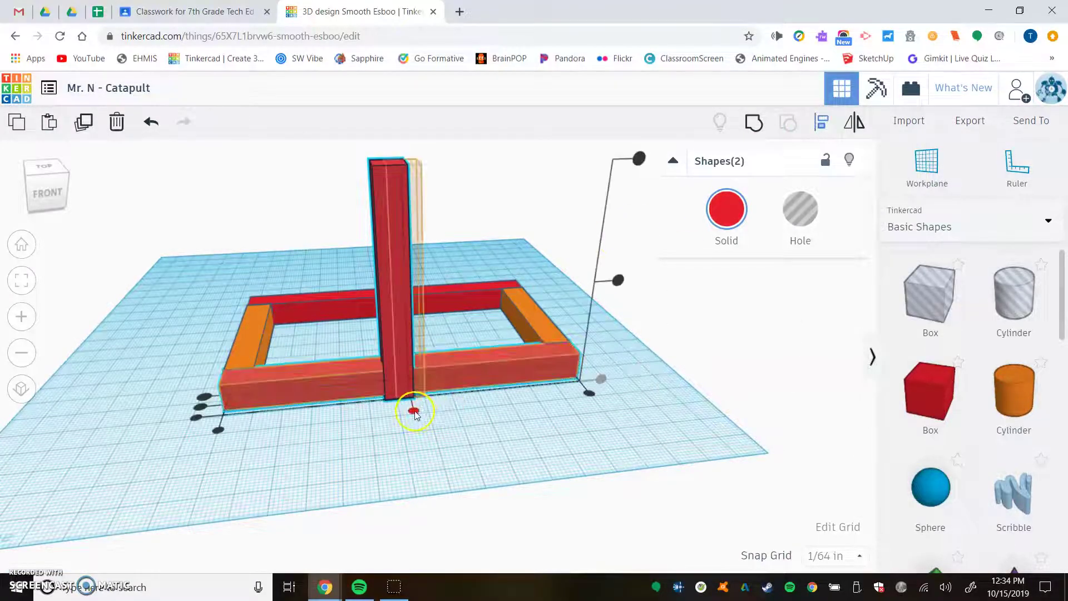
{"action": "left_click", "coordinate": [414, 412]}
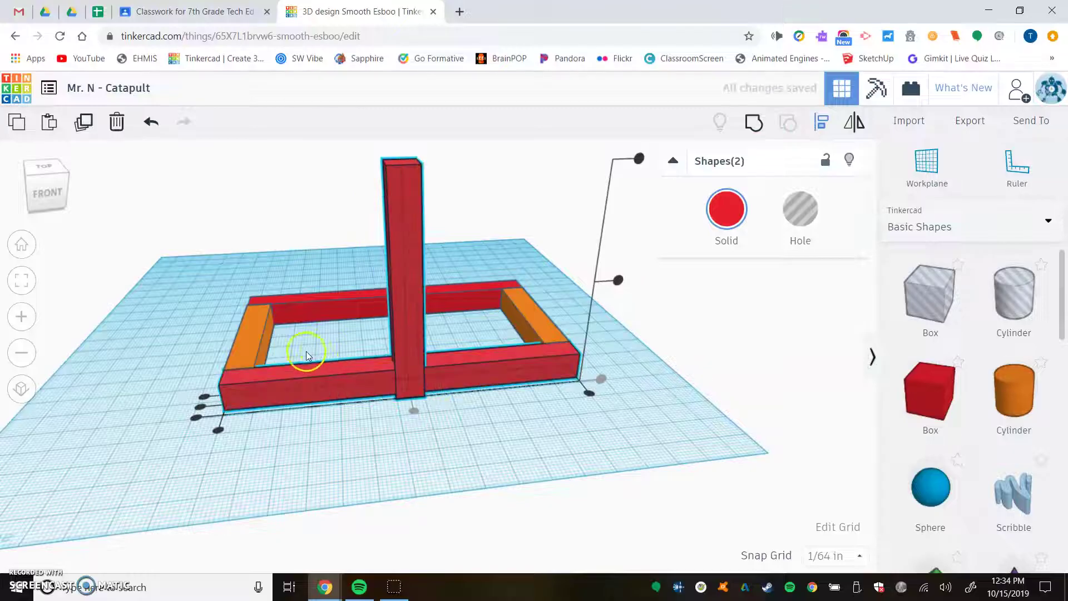
{"action": "left_click", "coordinate": [201, 406]}
{"action": "left_click", "coordinate": [395, 428]}
Duplicate the 8-inch post and move the copy across the frame onto the middle of the opposite long beam.
{"action": "left_click", "coordinate": [409, 350]}
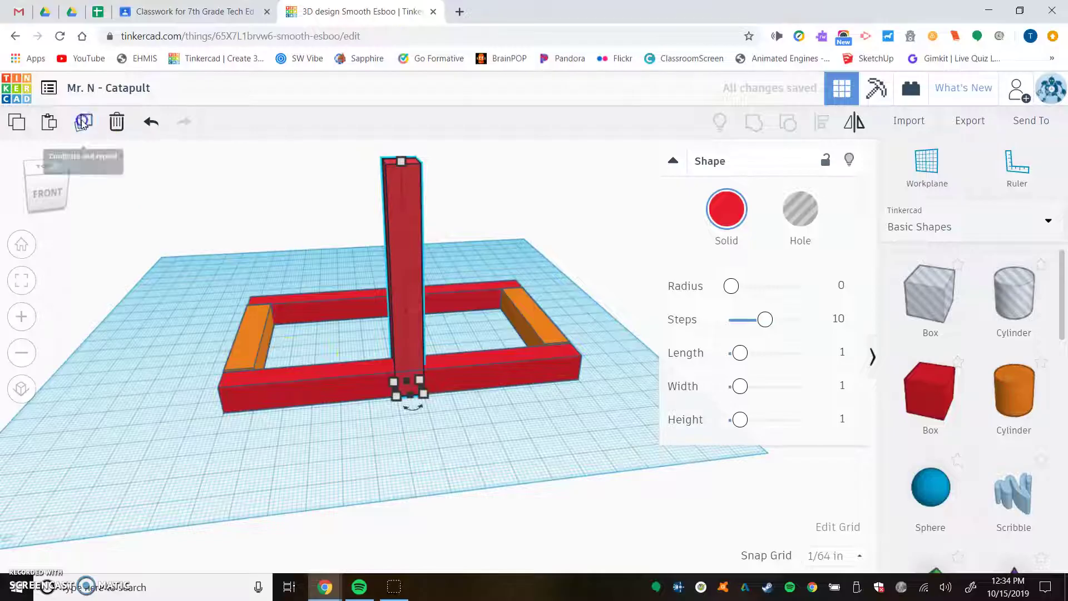
{"action": "right_click_drag", "start_coordinate": [78, 254], "coordinate": [563, 380]}
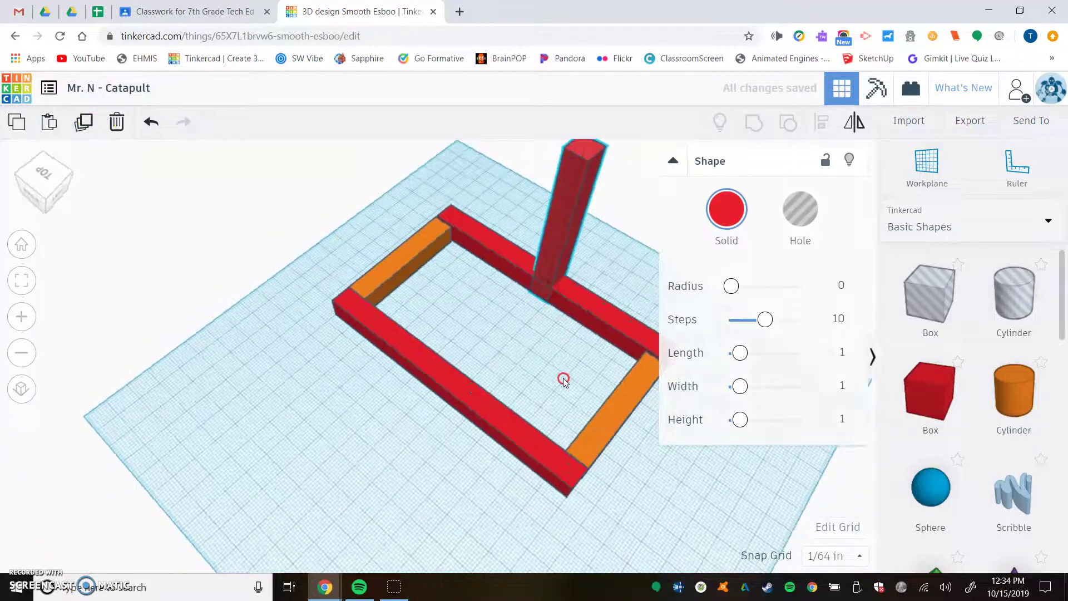
{"action": "left_click", "coordinate": [548, 283]}
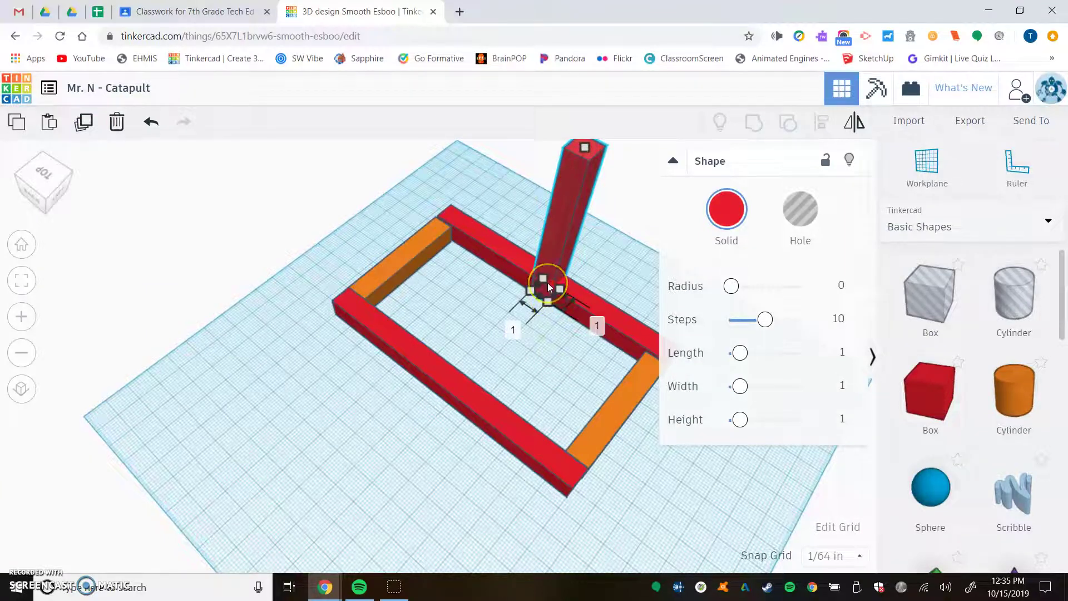
{"action": "key", "text": "Down"}
{"action": "key", "text": "Down"}
{"action": "key", "text": "Down"}
{"action": "key", "text": "Down"}
{"action": "key", "text": "Down"}
{"action": "key", "text": "Down"}
{"action": "key", "text": "Down"}
{"action": "key", "text": "Down"}
{"action": "key", "text": "Down"}
{"action": "key", "text": "Down"}
{"action": "key", "text": "Down"}
{"action": "key", "text": "Down"}
{"action": "key", "text": "Down"}
{"action": "key", "text": "Down"}
{"action": "key", "text": "Down"}
{"action": "key", "text": "Down"}
{"action": "key", "text": "Down"}
{"action": "key", "text": "Down"}
{"action": "key", "text": "Down"}
{"action": "key", "text": "Down"}
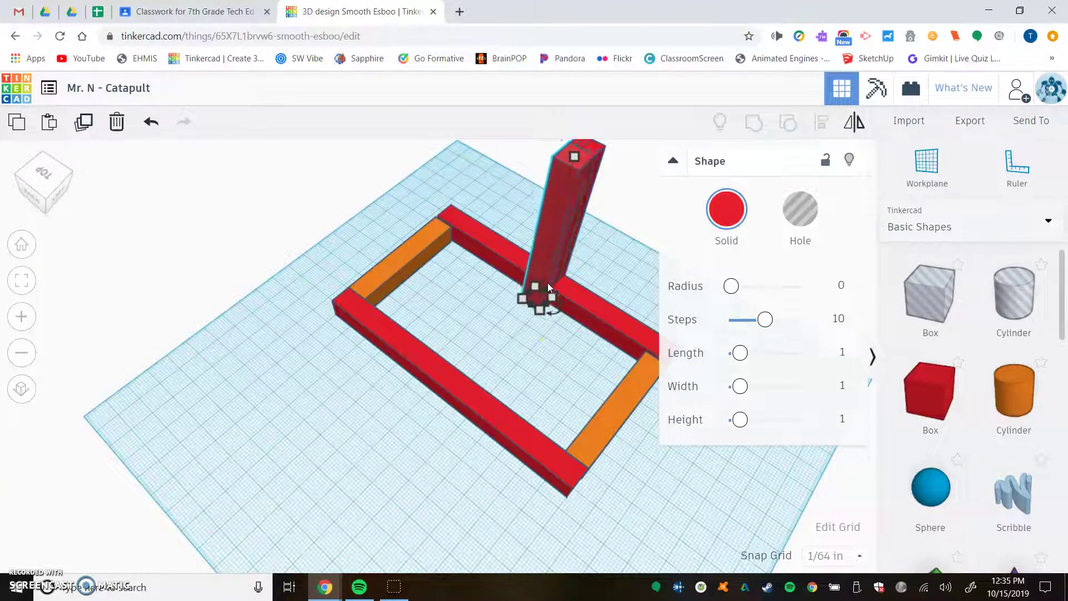
{"action": "left_click_drag", "start_coordinate": [544, 265], "coordinate": [438, 352]}
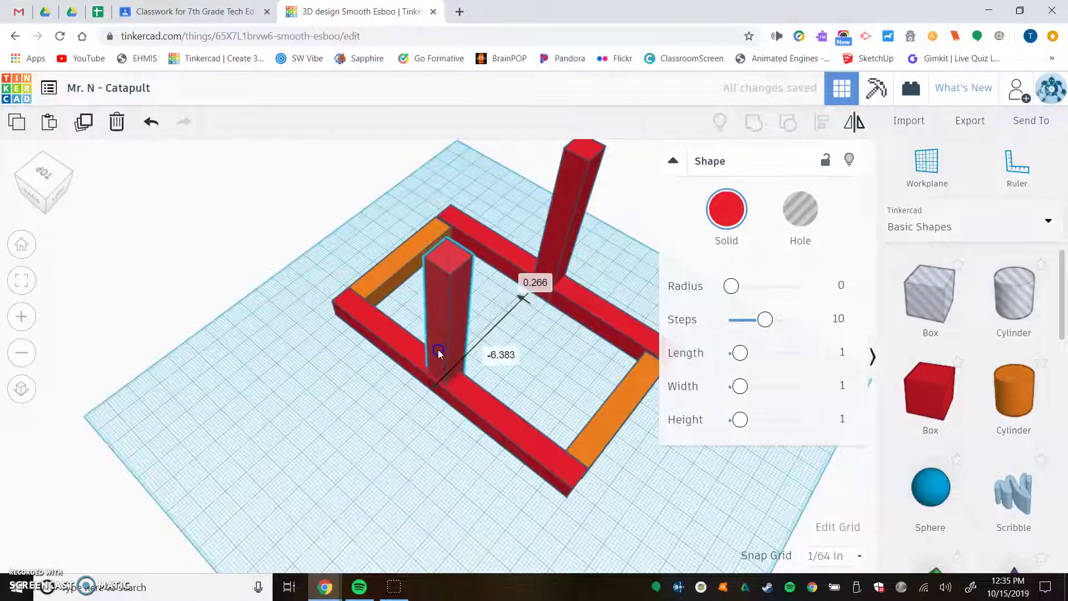
Align the copied post with the back long beam, centering it along the beam's length and across its width.
{"action": "right_click_drag", "start_coordinate": [369, 423], "coordinate": [496, 432]}
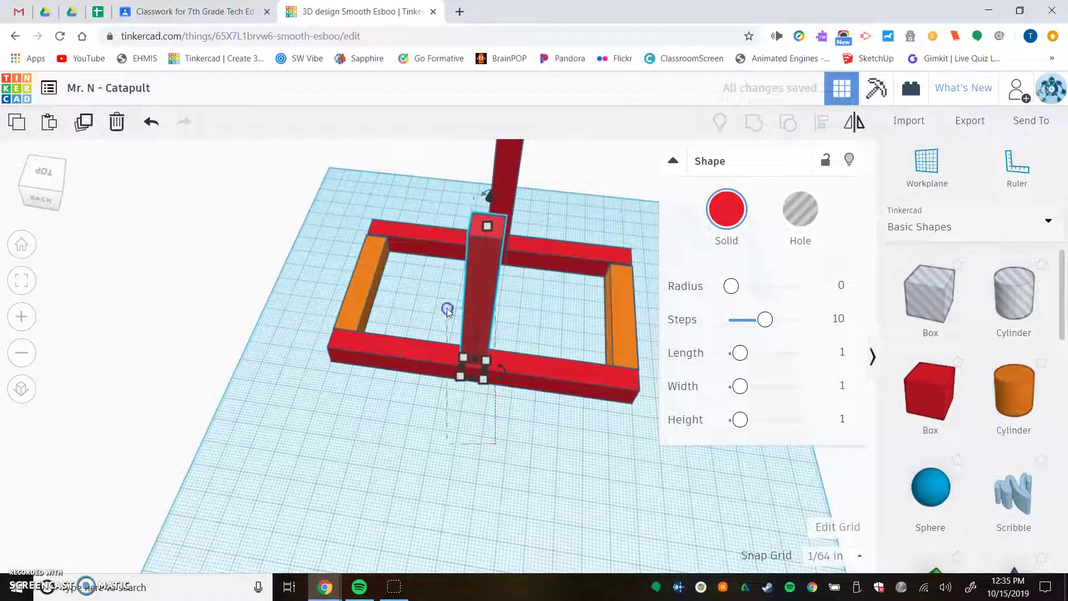
{"action": "left_click_drag", "start_coordinate": [447, 309], "coordinate": [447, 308]}
{"action": "left_click", "coordinate": [822, 123]}
{"action": "left_click", "coordinate": [475, 396]}
{"action": "left_click", "coordinate": [314, 359]}
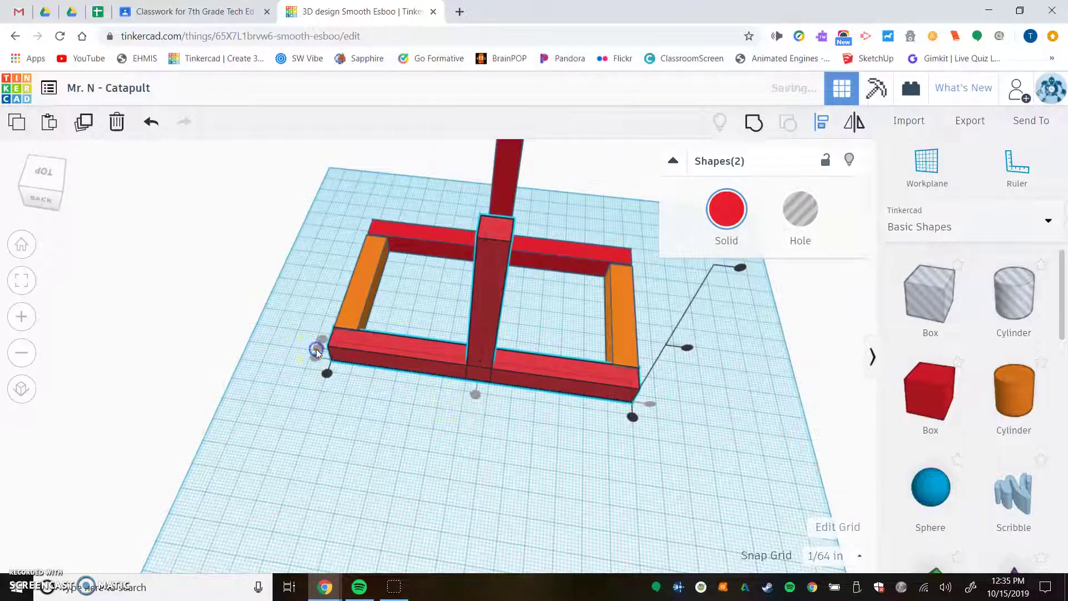
{"action": "left_click", "coordinate": [596, 441]}
Nudge the left-end orange crosspiece by one 1/64 in grid increment along its length to fit between the long beams.
{"action": "right_click_drag", "start_coordinate": [596, 441], "coordinate": [432, 322]}
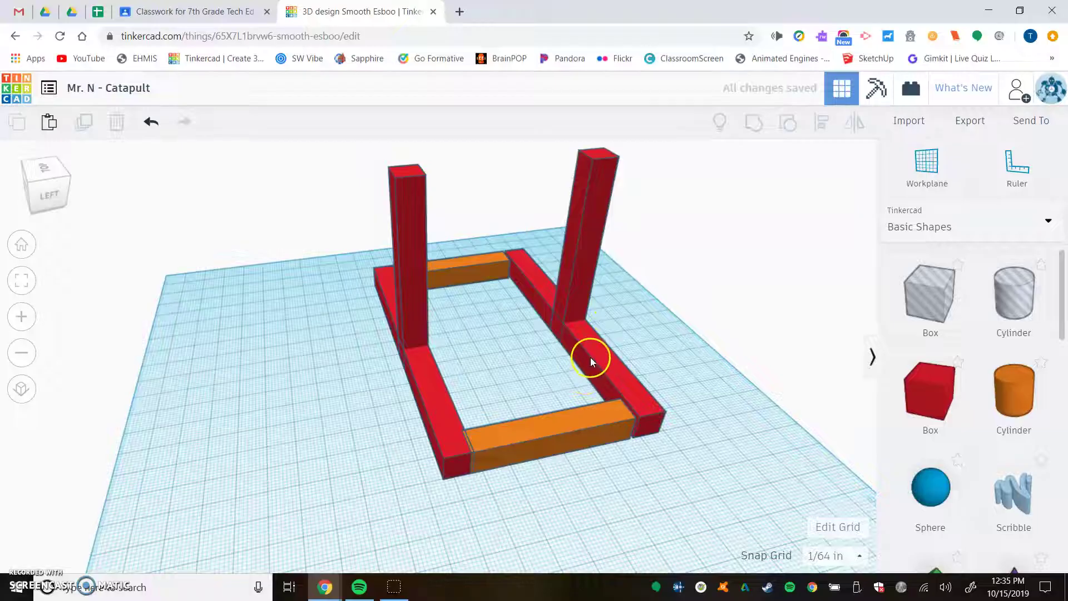
{"action": "left_click", "coordinate": [475, 266]}
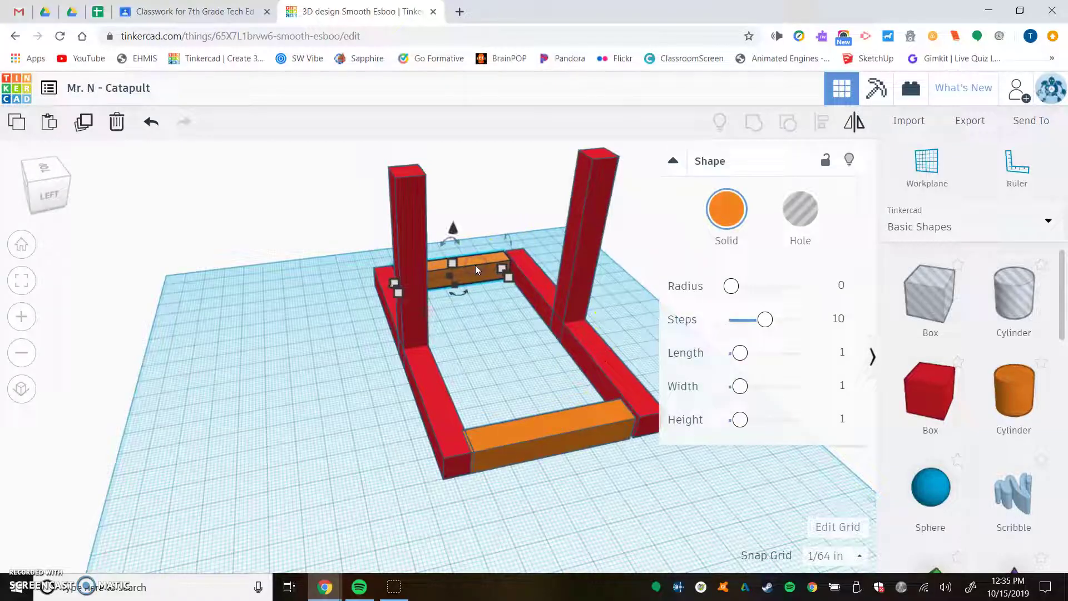
{"action": "left_click", "coordinate": [519, 444]}
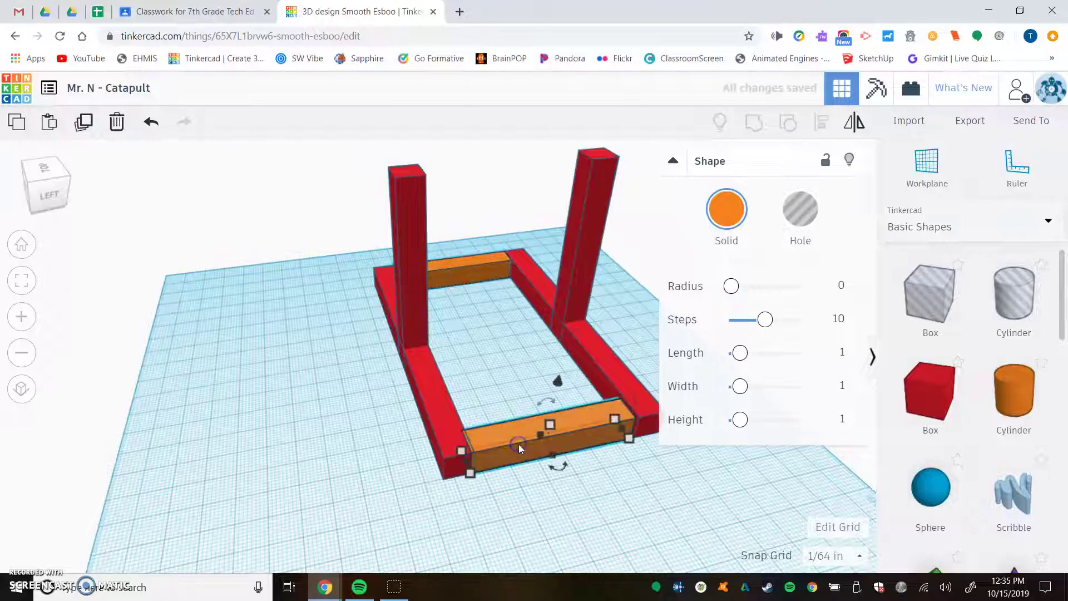
{"action": "key", "text": "Right"}
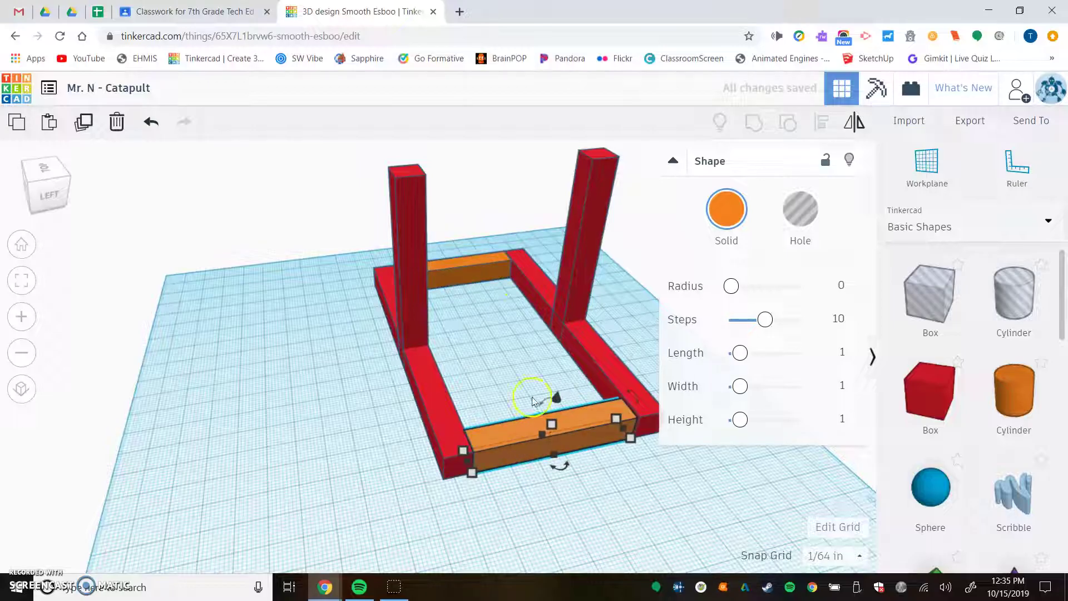
Color both upright 8-inch posts green.
{"action": "left_click", "coordinate": [569, 266]}
{"action": "left_click", "coordinate": [734, 221]}
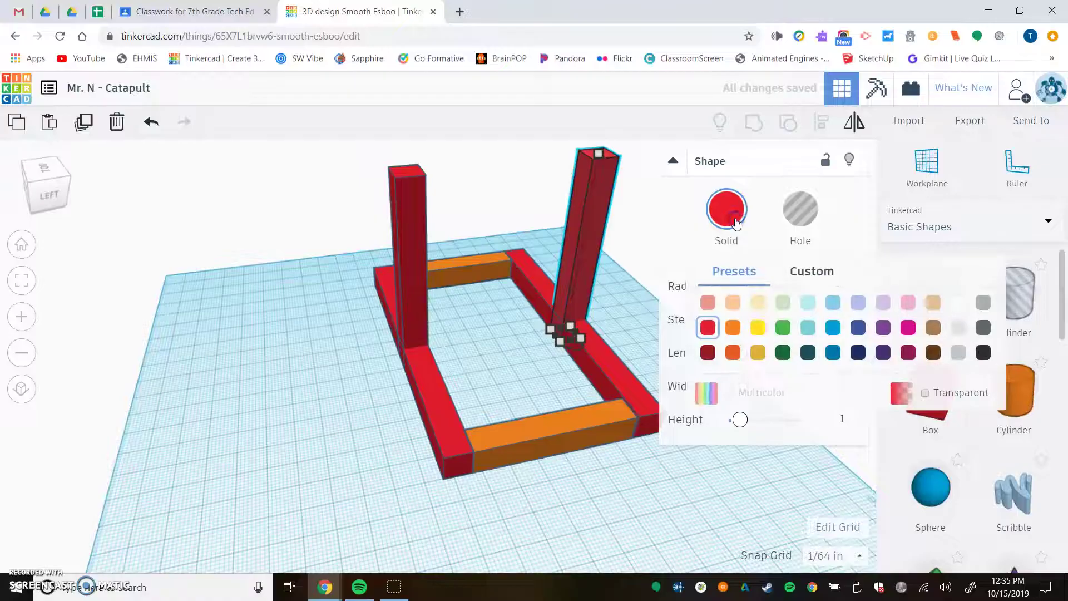
{"action": "left_click", "coordinate": [783, 328]}
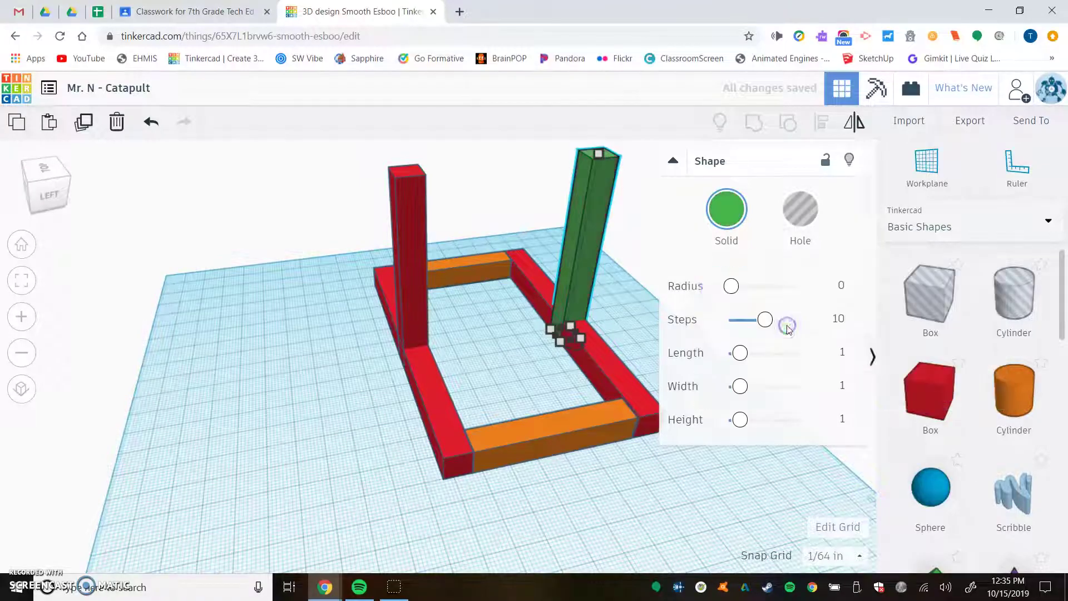
{"action": "left_click", "coordinate": [434, 275]}
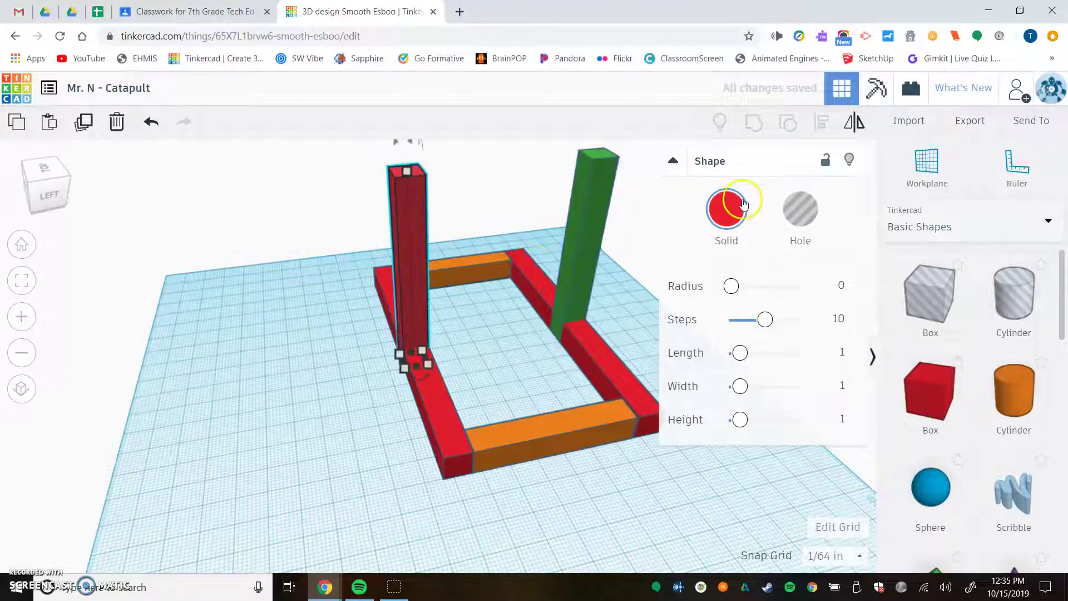
{"action": "left_click", "coordinate": [727, 209]}
{"action": "left_click", "coordinate": [782, 328]}
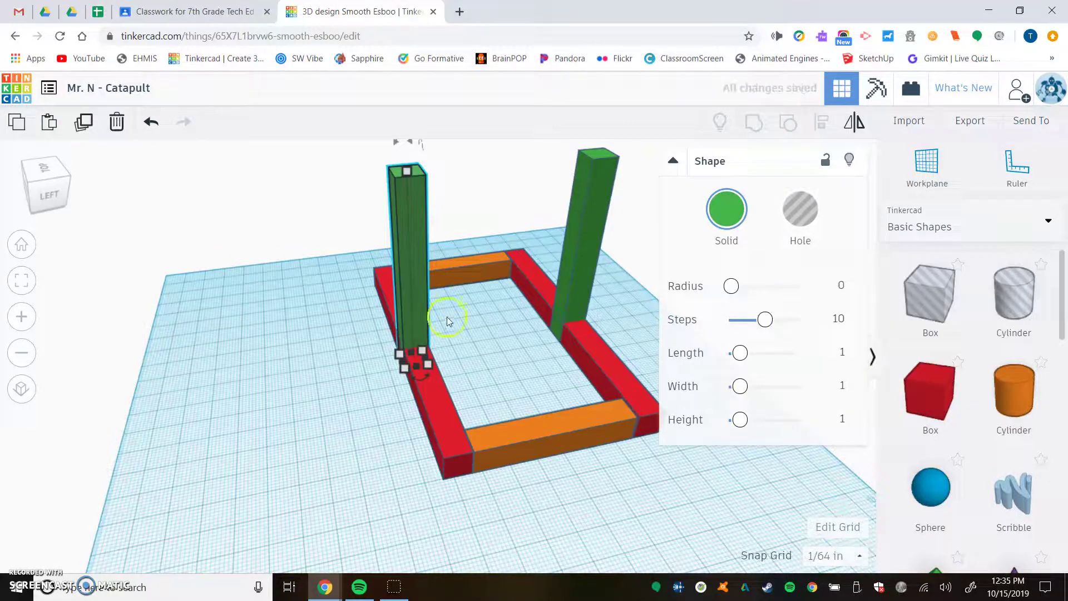
{"action": "left_click", "coordinate": [287, 332]}
Set the workplane on top of the back green post and place a red box on top of the front post.
{"action": "right_click_drag", "start_coordinate": [186, 357], "coordinate": [414, 267]}
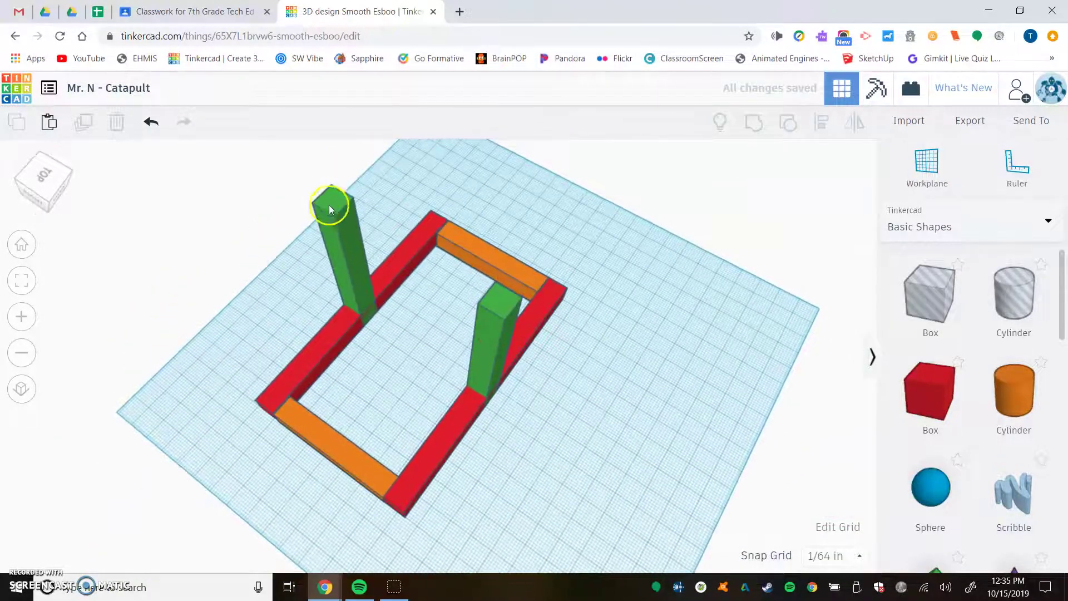
{"action": "right_click_drag", "start_coordinate": [556, 355], "coordinate": [419, 271]}
{"action": "scroll", "coordinate": [422, 298], "scroll_direction": "up", "scroll_amount": 5}
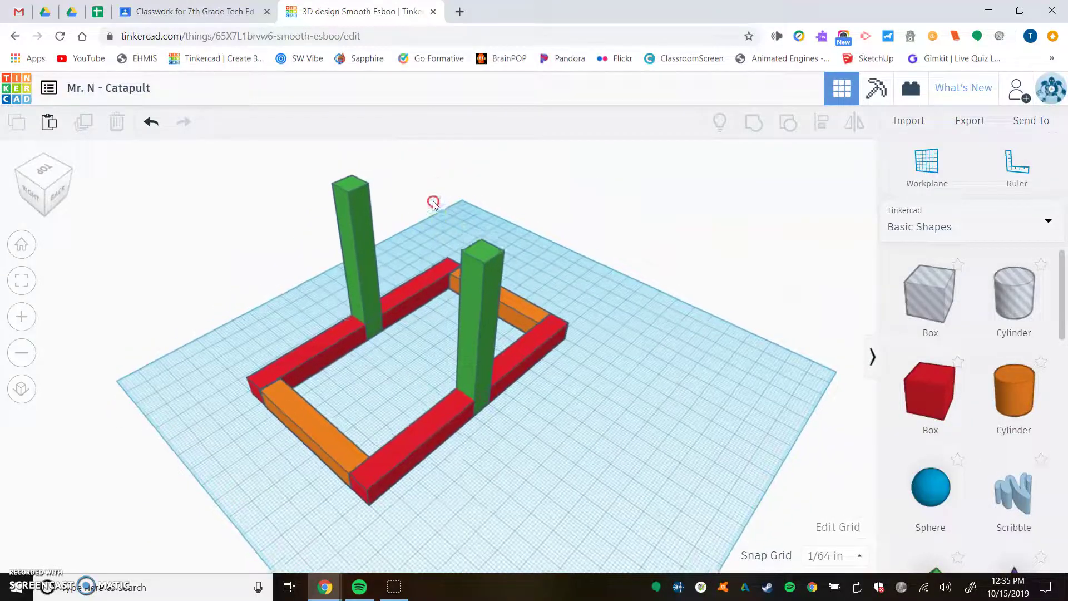
{"action": "left_click", "coordinate": [927, 166]}
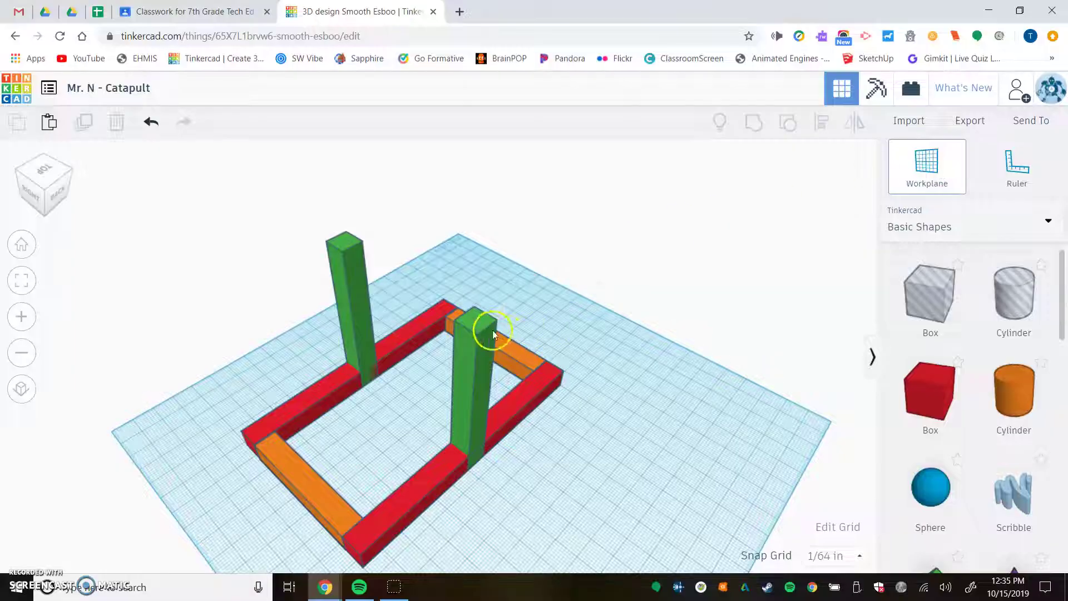
{"action": "left_click", "coordinate": [481, 315]}
{"action": "right_click_drag", "start_coordinate": [435, 440], "coordinate": [744, 396]}
{"action": "left_click_drag", "start_coordinate": [927, 396], "coordinate": [356, 307]}
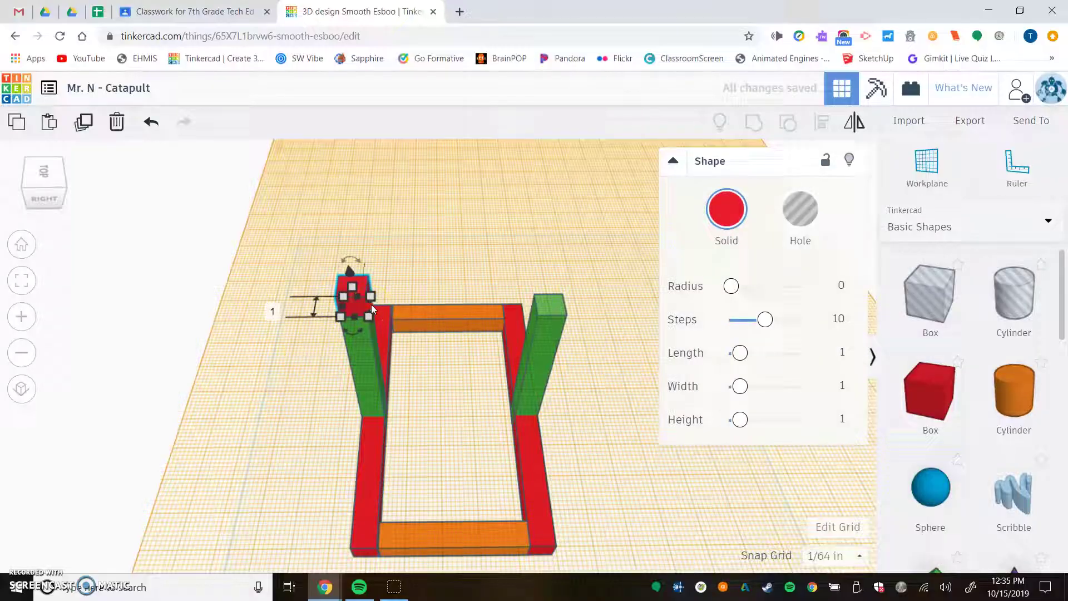
Stretch the red box across the tops of both green posts and set its length to 8 inches.
{"action": "left_click_drag", "start_coordinate": [370, 311], "coordinate": [565, 314]}
{"action": "right_click_drag", "start_coordinate": [546, 358], "coordinate": [548, 332]}
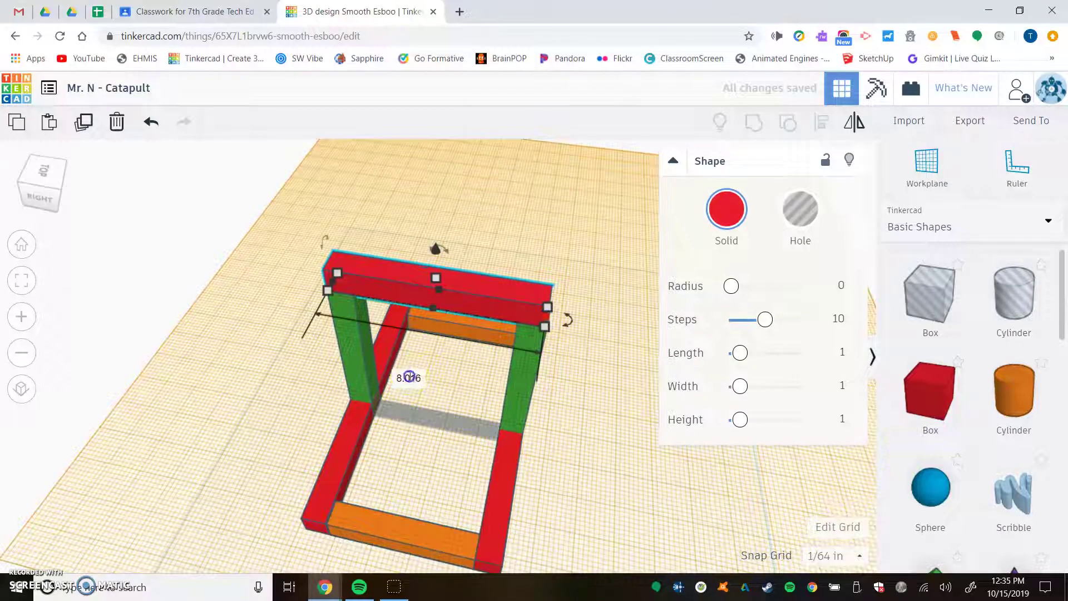
{"action": "type", "text": "8"}
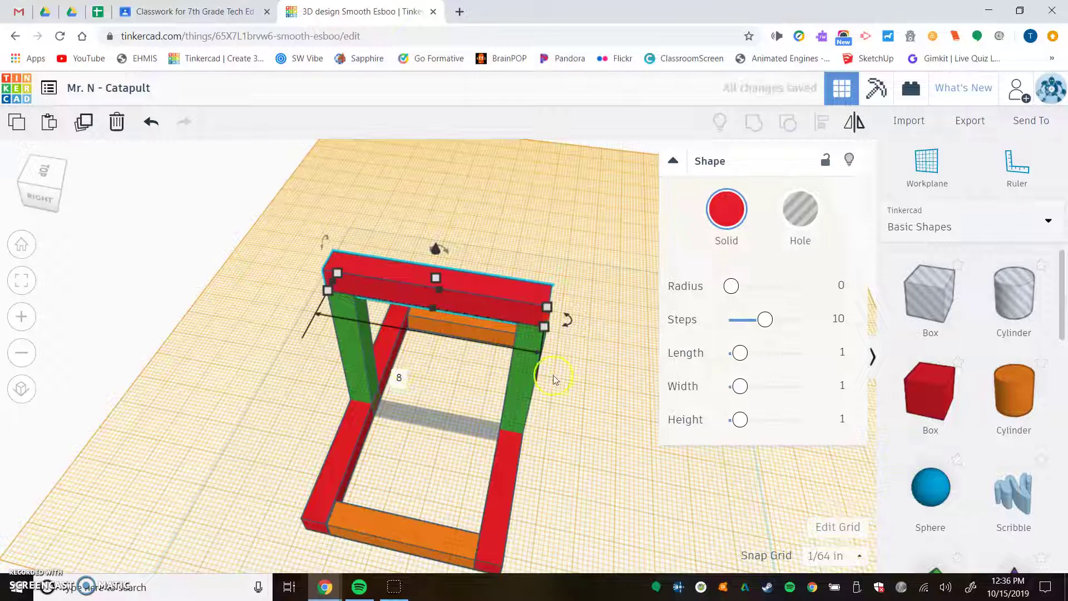
{"action": "left_click", "coordinate": [564, 392]}
Align the red top piece with the front green post, centering it across the post's width.
{"action": "right_click_drag", "start_coordinate": [564, 393], "coordinate": [897, 363]}
{"action": "right_click_drag", "start_coordinate": [389, 417], "coordinate": [446, 394]}
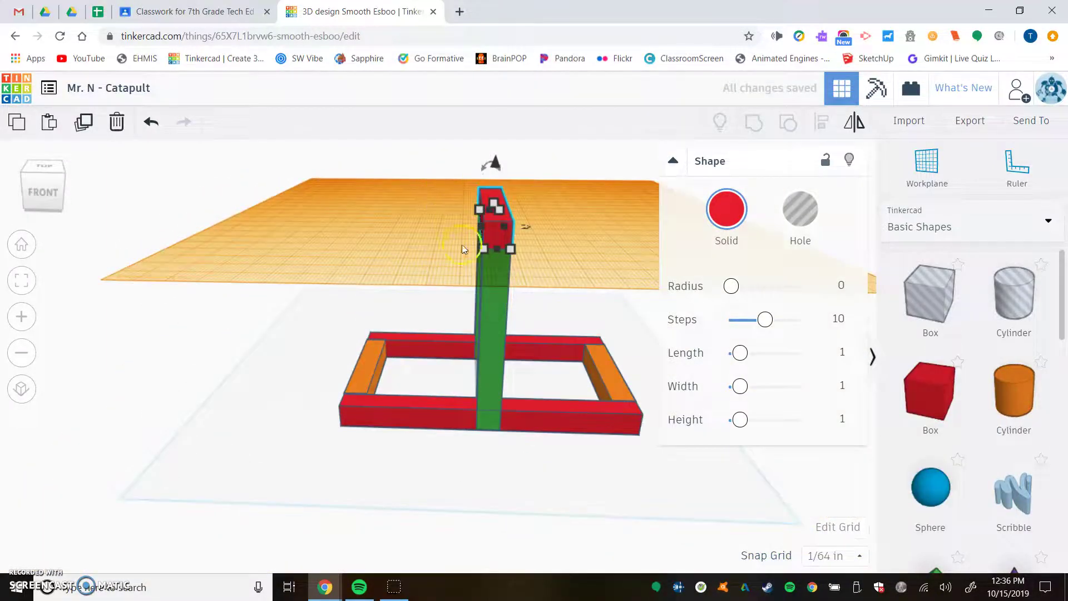
{"action": "right_click_drag", "start_coordinate": [576, 242], "coordinate": [566, 254]}
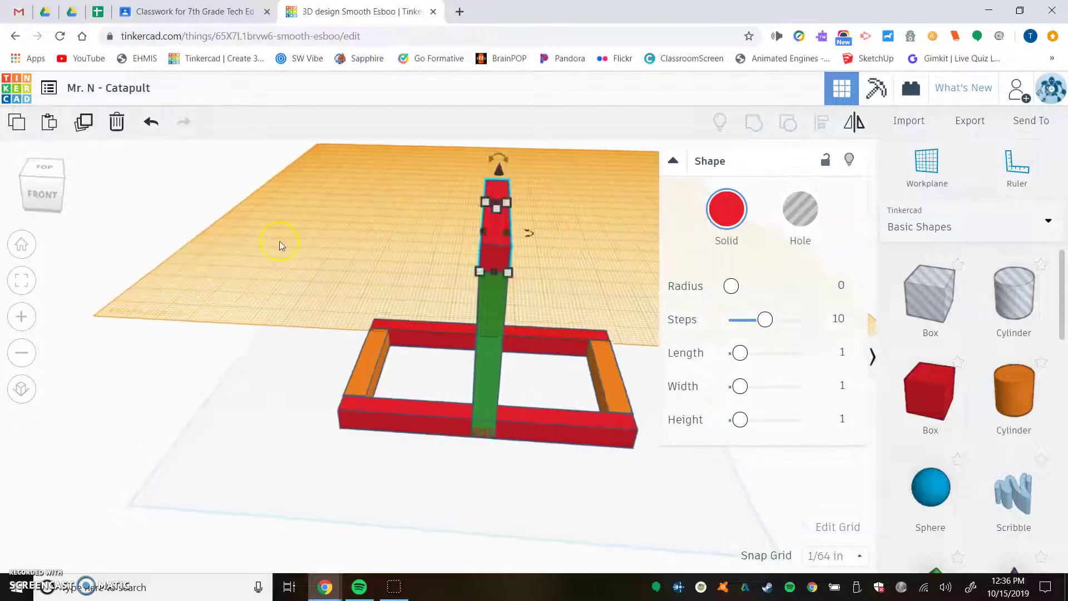
{"action": "right_click_drag", "start_coordinate": [278, 241], "coordinate": [362, 244]}
{"action": "left_click", "coordinate": [515, 289]}
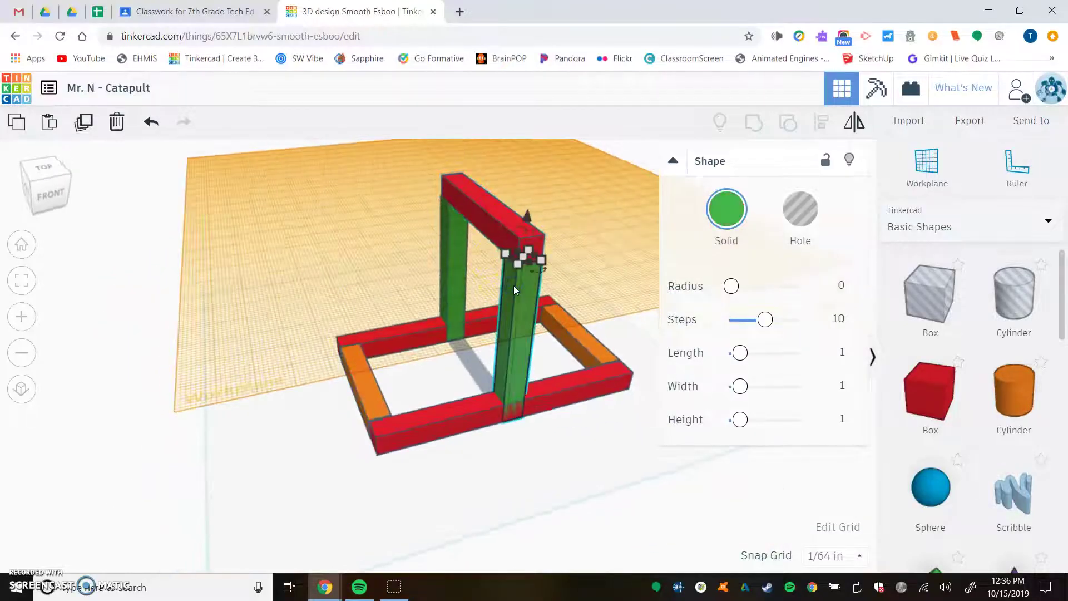
{"action": "left_click", "coordinate": [500, 220], "text": "shift"}
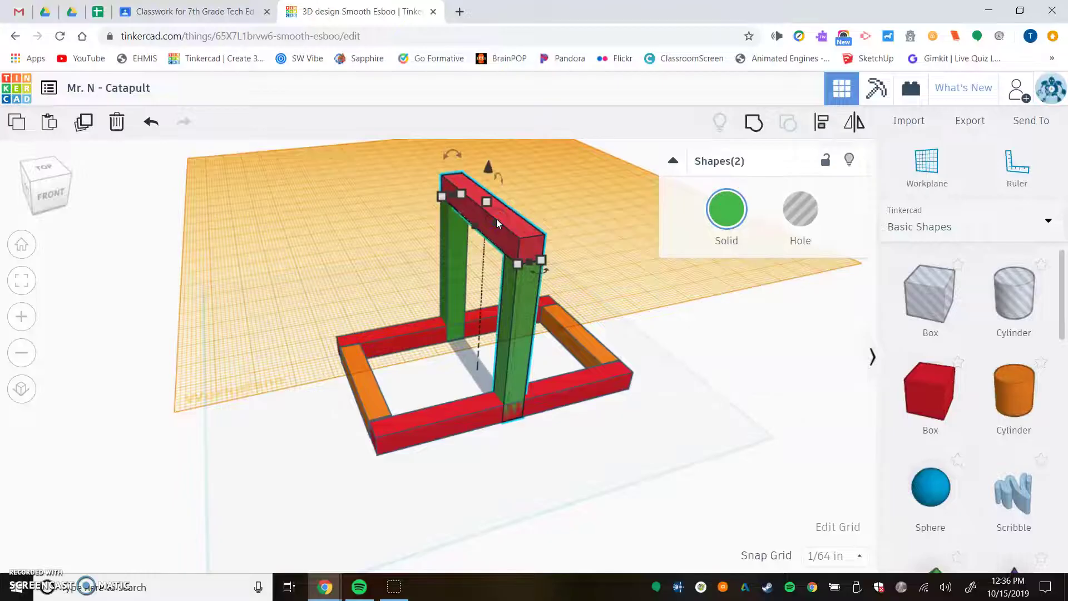
{"action": "left_click", "coordinate": [837, 128]}
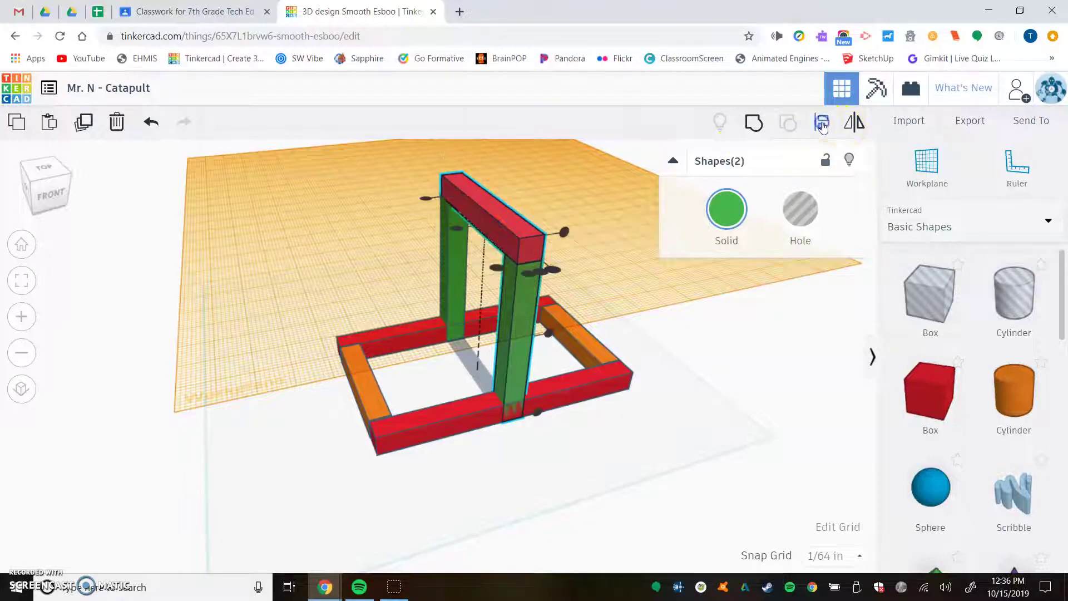
{"action": "right_click_drag", "start_coordinate": [591, 255], "coordinate": [541, 289]}
{"action": "left_click", "coordinate": [533, 296]}
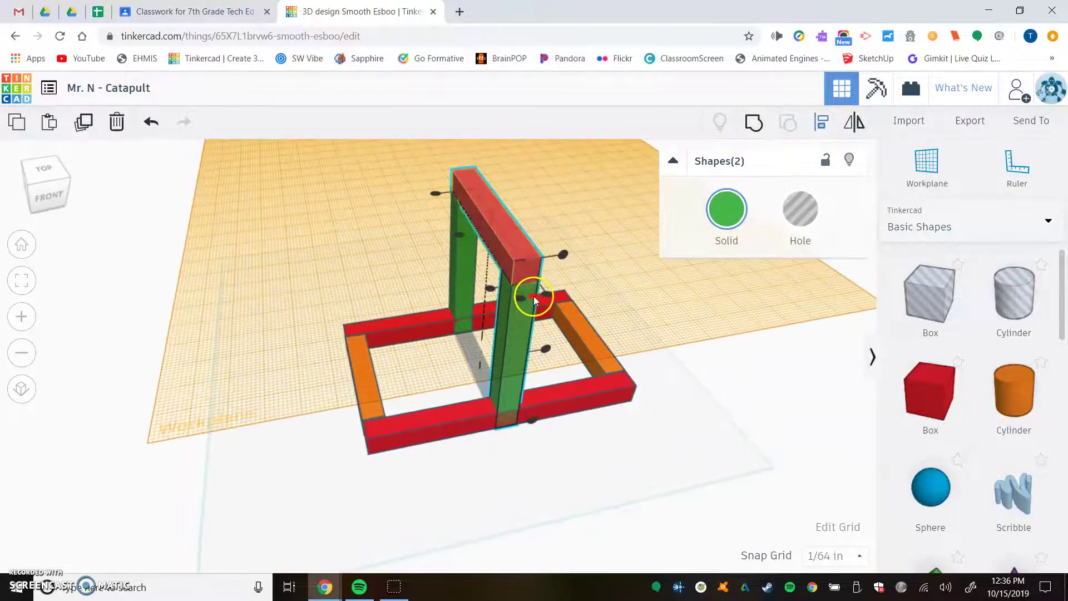
{"action": "left_click", "coordinate": [361, 234]}
Set the workplane on the inner face of the back green post and place a cylinder on it.
{"action": "right_click_drag", "start_coordinate": [405, 246], "coordinate": [484, 242]}
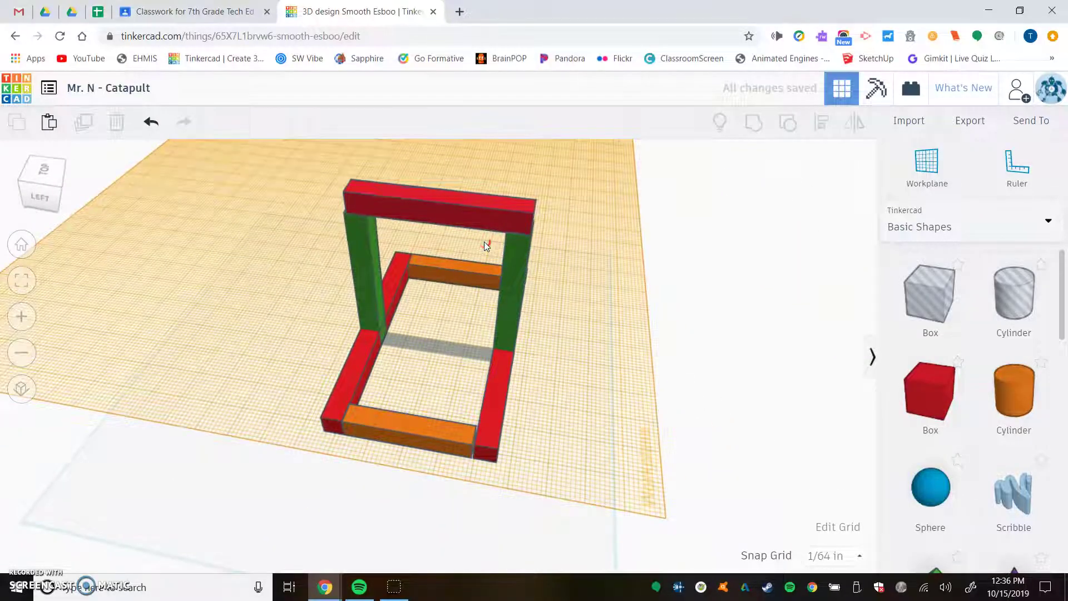
{"action": "right_click_drag", "start_coordinate": [646, 251], "coordinate": [509, 255]}
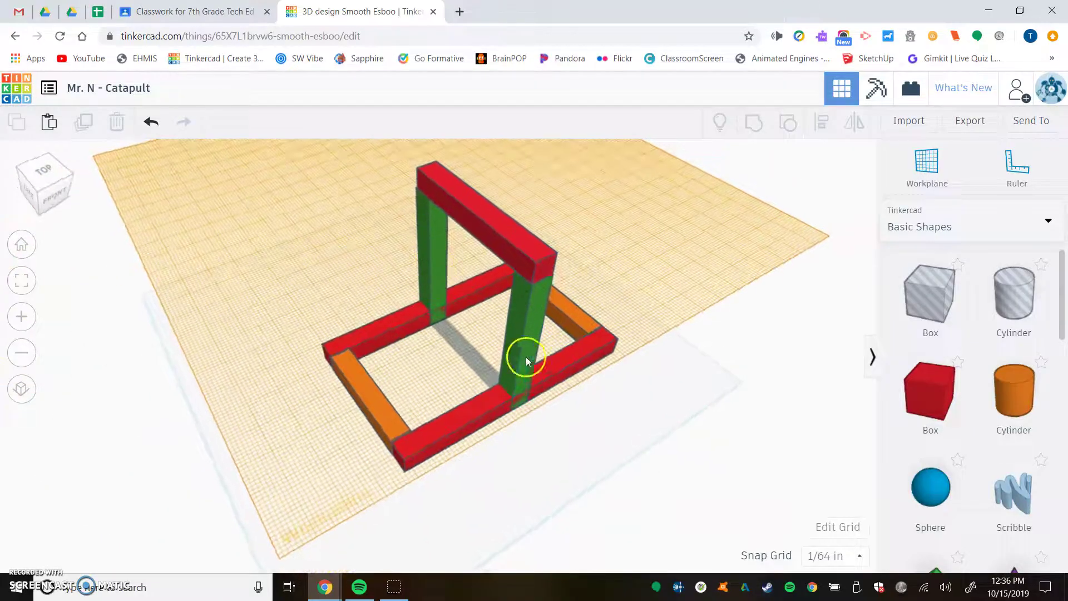
{"action": "scroll", "coordinate": [444, 308], "scroll_direction": "up", "scroll_amount": 3}
{"action": "left_click", "coordinate": [927, 159]}
{"action": "left_click", "coordinate": [432, 195]}
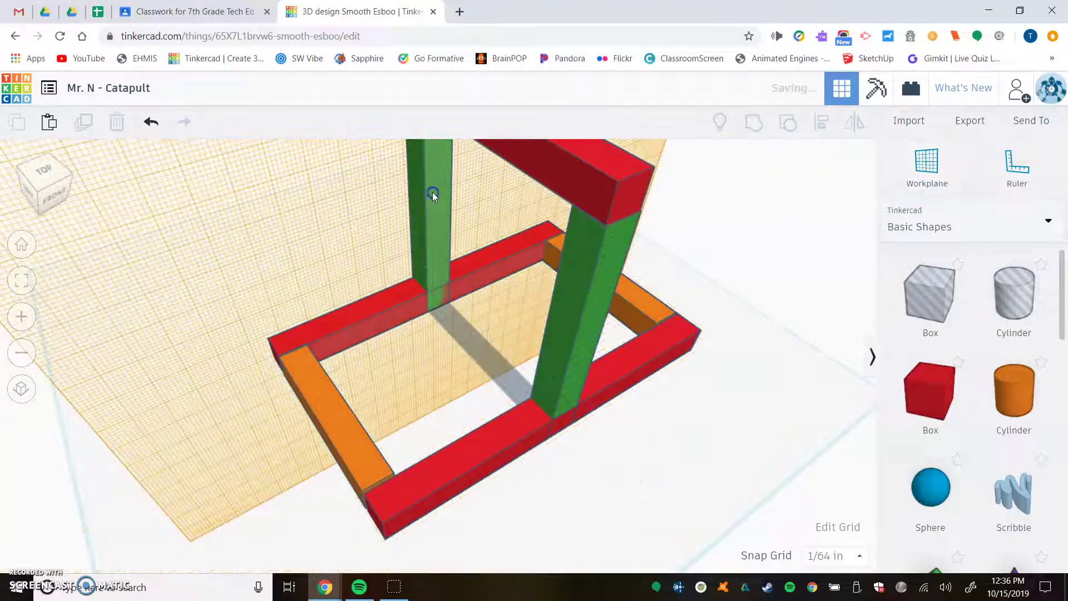
{"action": "left_click_drag", "start_coordinate": [1009, 410], "coordinate": [439, 183]}
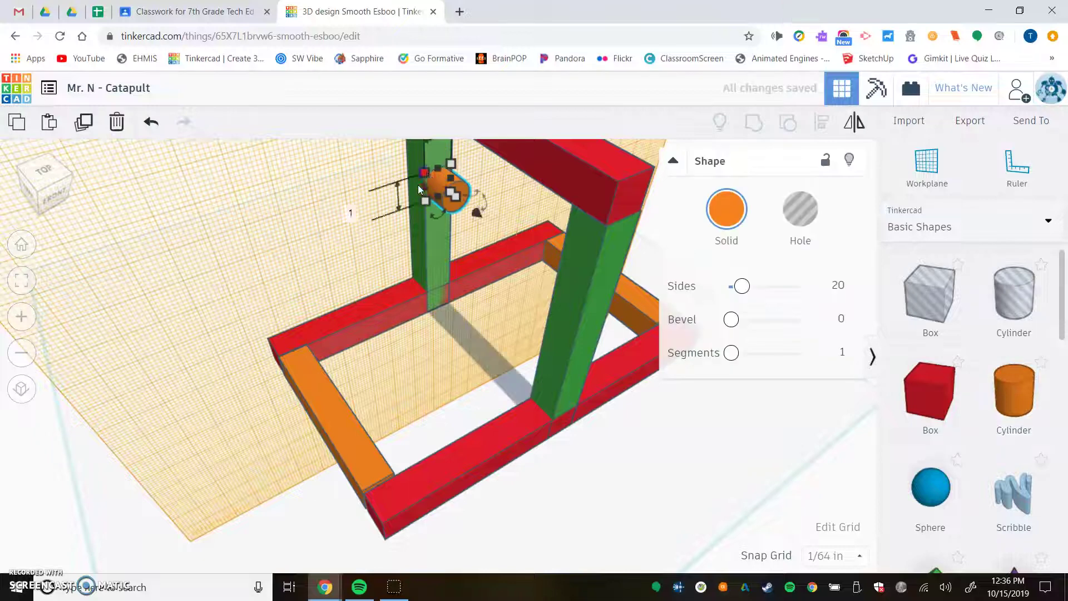
Stretch the cylinder across to the front post and set its length to 6 inches.
{"action": "right_click_drag", "start_coordinate": [285, 213], "coordinate": [349, 223]}
{"action": "left_click_drag", "start_coordinate": [350, 222], "coordinate": [530, 243]}
{"action": "left_click", "coordinate": [429, 306]}
{"action": "key", "text": "Return"}
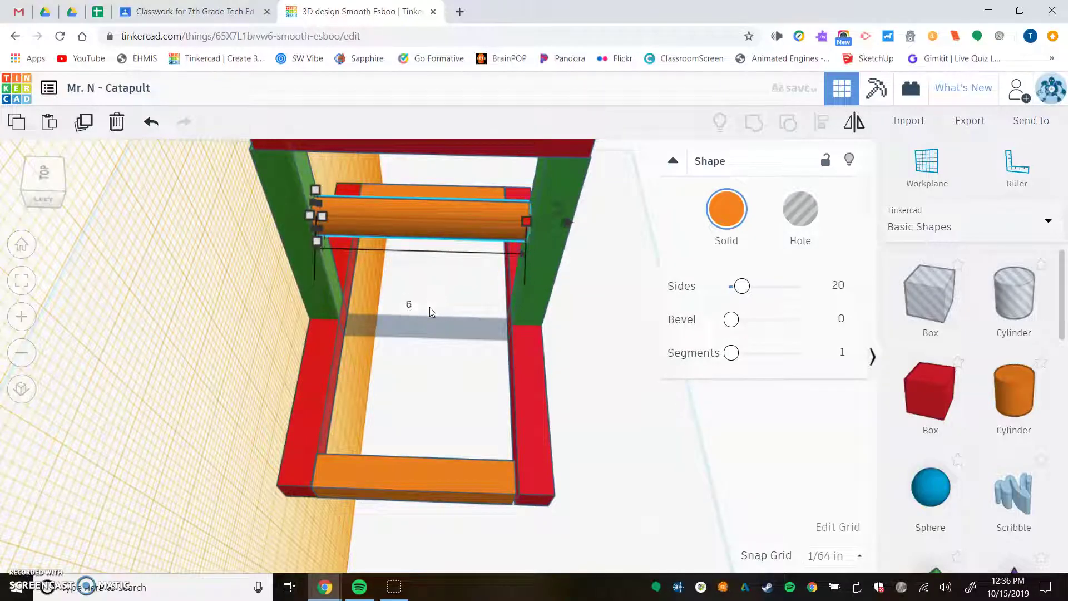
{"action": "right_click_drag", "start_coordinate": [446, 310], "coordinate": [436, 314]}
{"action": "left_click", "coordinate": [444, 229]}
{"action": "left_click", "coordinate": [534, 228]}
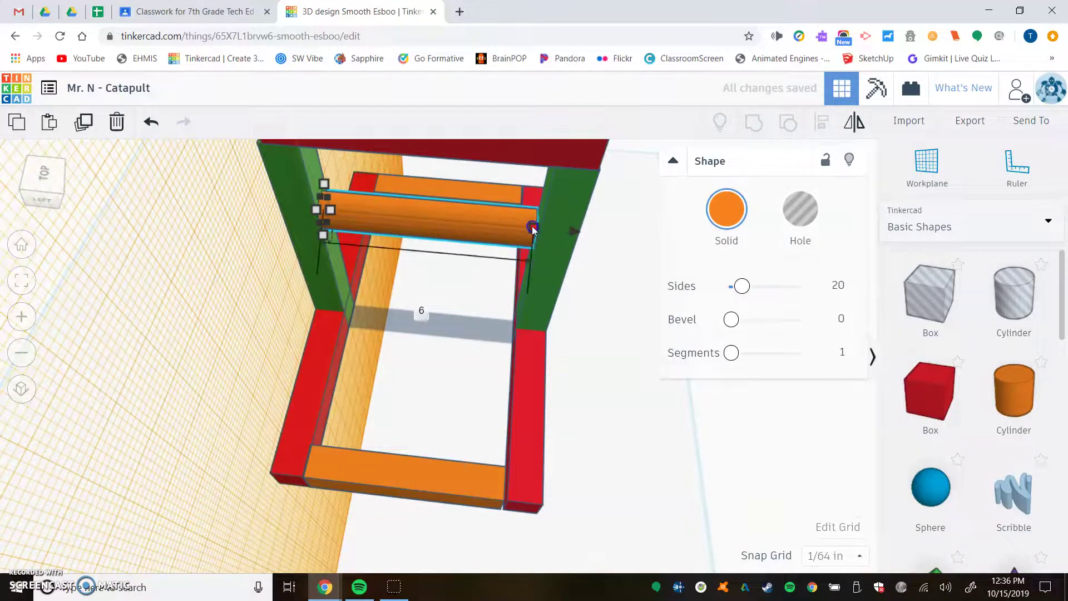
Color the cylinder between the posts light blue.
{"action": "right_click_drag", "start_coordinate": [455, 302], "coordinate": [775, 256]}
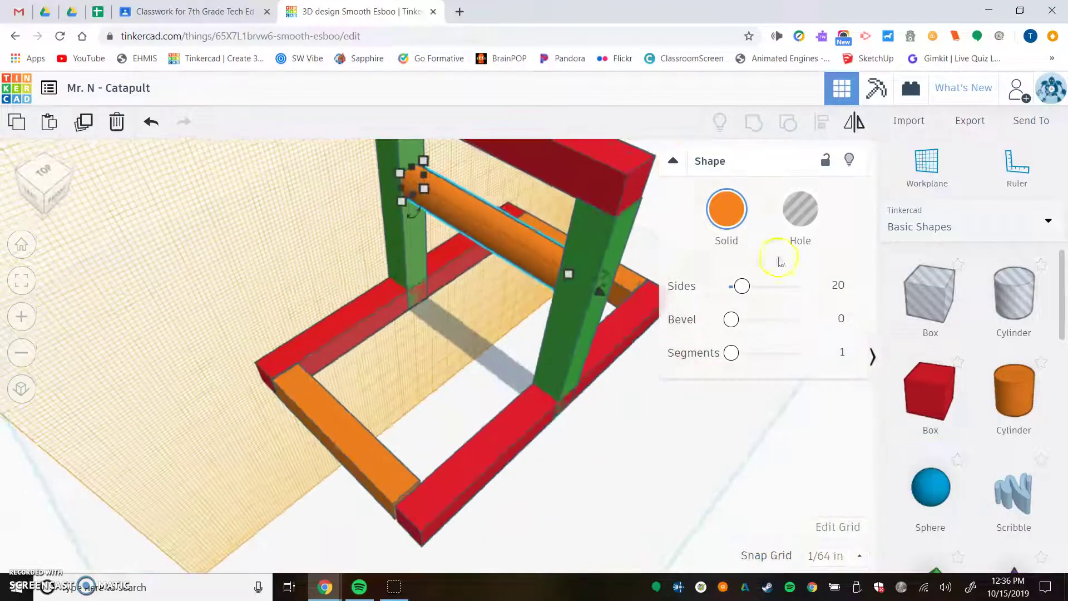
{"action": "left_click", "coordinate": [714, 221]}
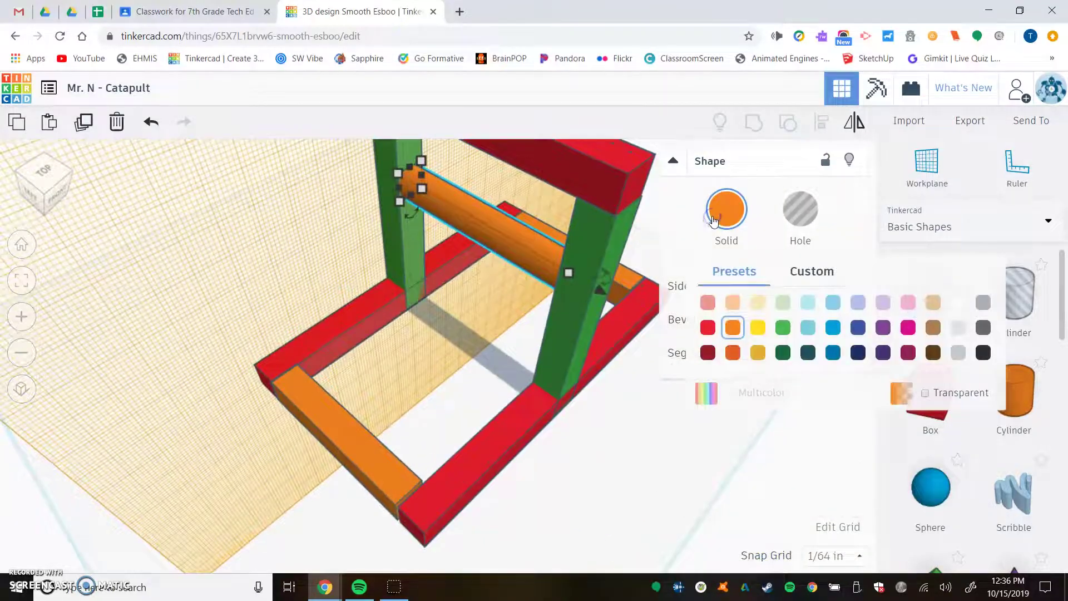
{"action": "left_click", "coordinate": [807, 327]}
{"action": "left_click", "coordinate": [466, 321]}
Set the workplane on the top of the base frame and place a red box on the right-end orange crosspiece.
{"action": "scroll", "coordinate": [465, 321], "scroll_direction": "down", "scroll_amount": 3}
{"action": "right_click_drag", "start_coordinate": [463, 321], "coordinate": [452, 276]}
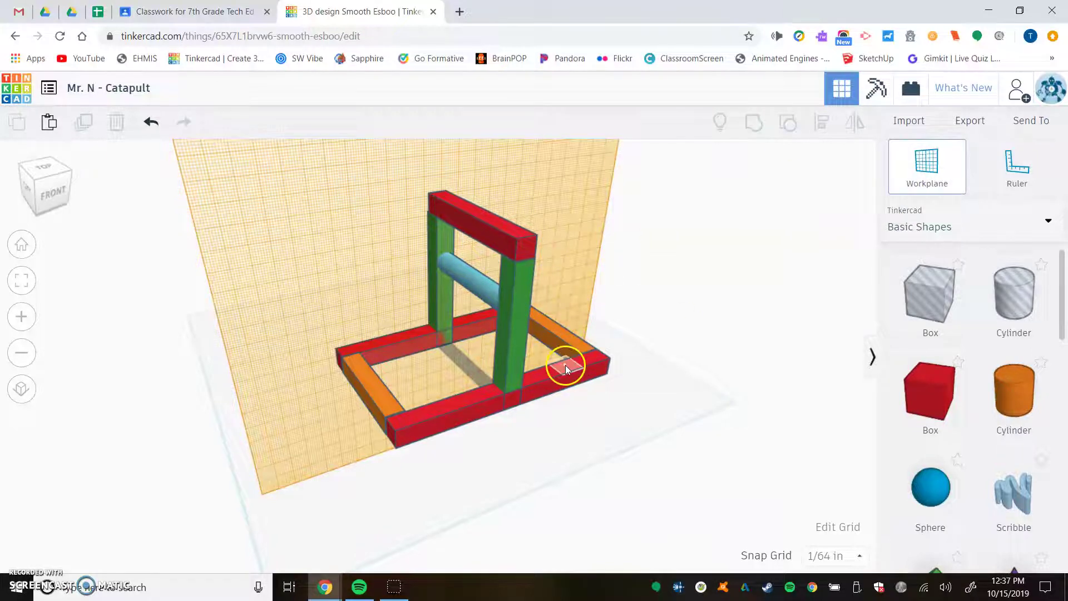
{"action": "left_click", "coordinate": [575, 346]}
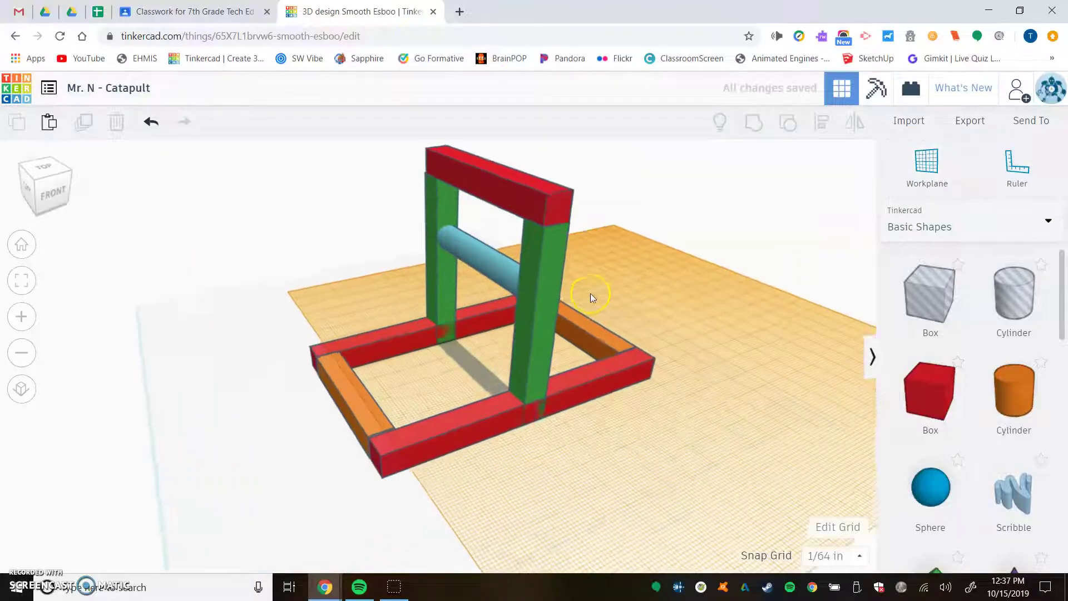
{"action": "right_click_drag", "start_coordinate": [595, 258], "coordinate": [522, 240]}
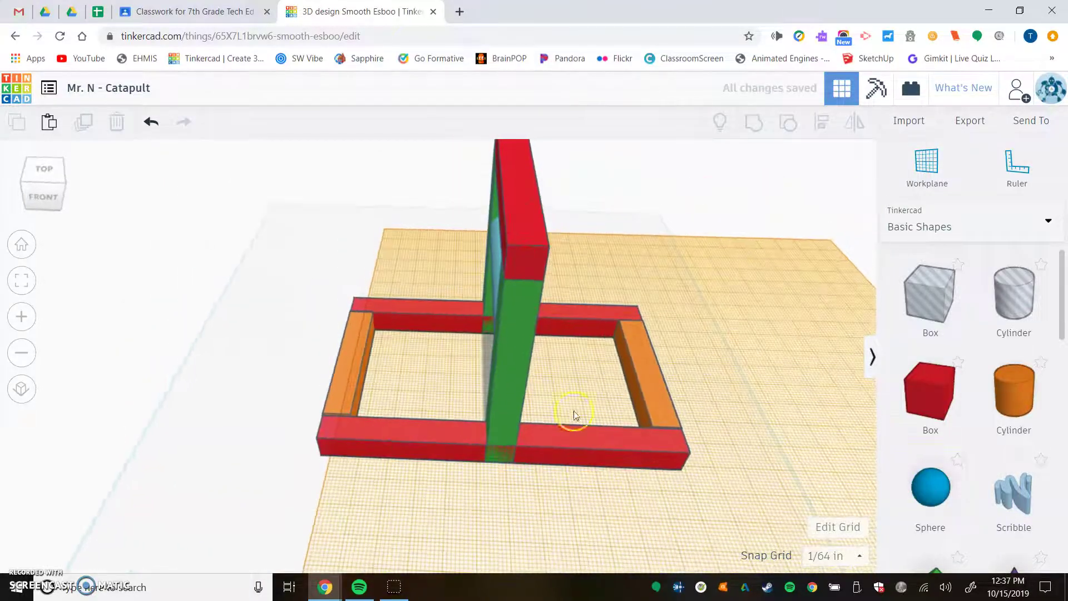
{"action": "left_click", "coordinate": [580, 435]}
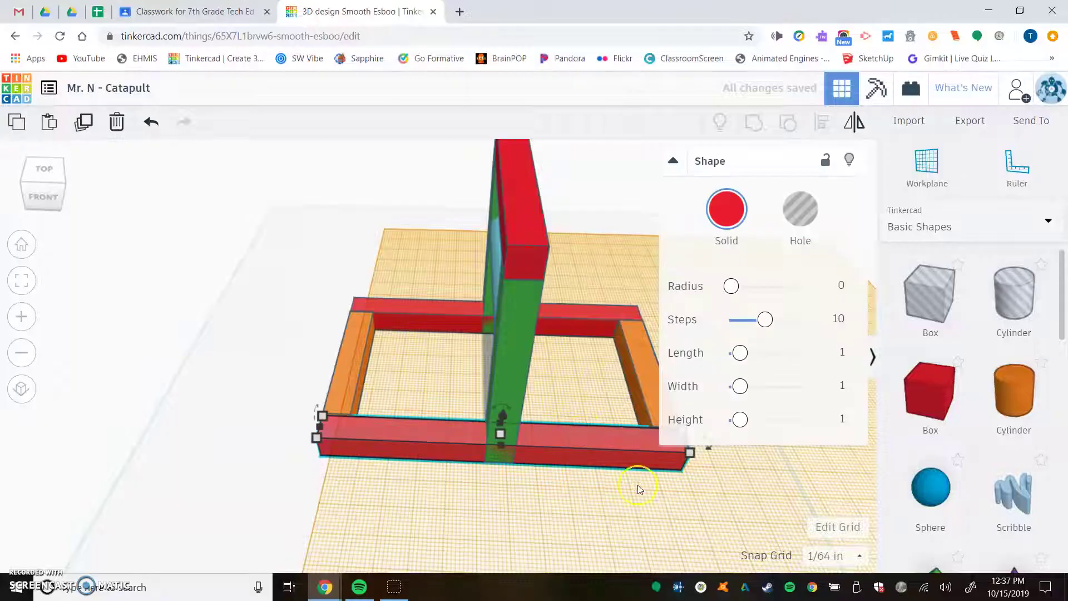
{"action": "left_click", "coordinate": [578, 392]}
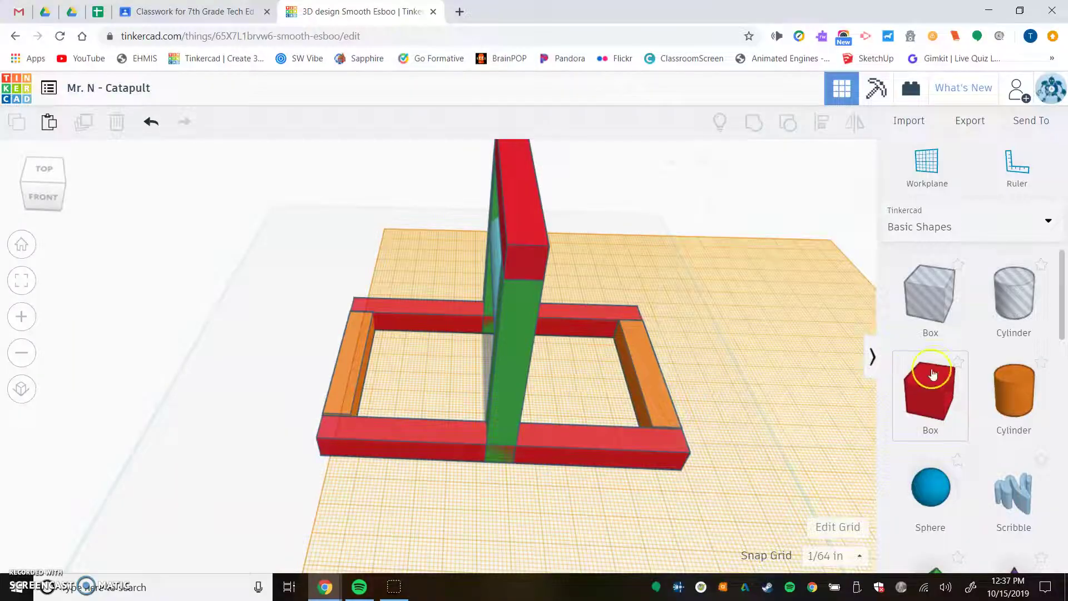
{"action": "left_click_drag", "start_coordinate": [915, 399], "coordinate": [650, 368]}
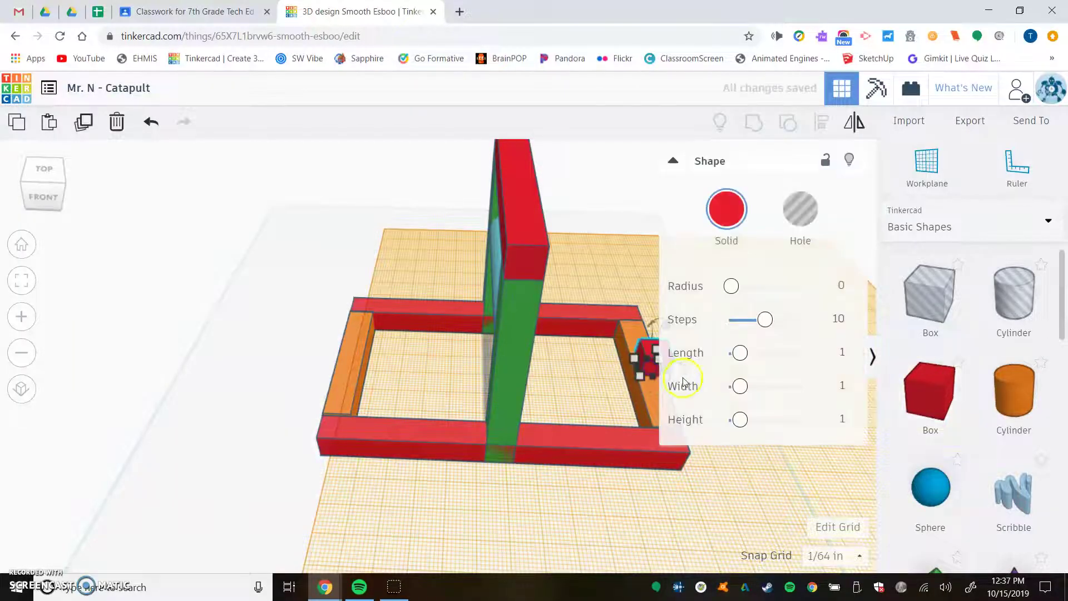
Set the new red box's length to 14 inches along the direction of the long beams.
{"action": "left_click", "coordinate": [673, 160]}
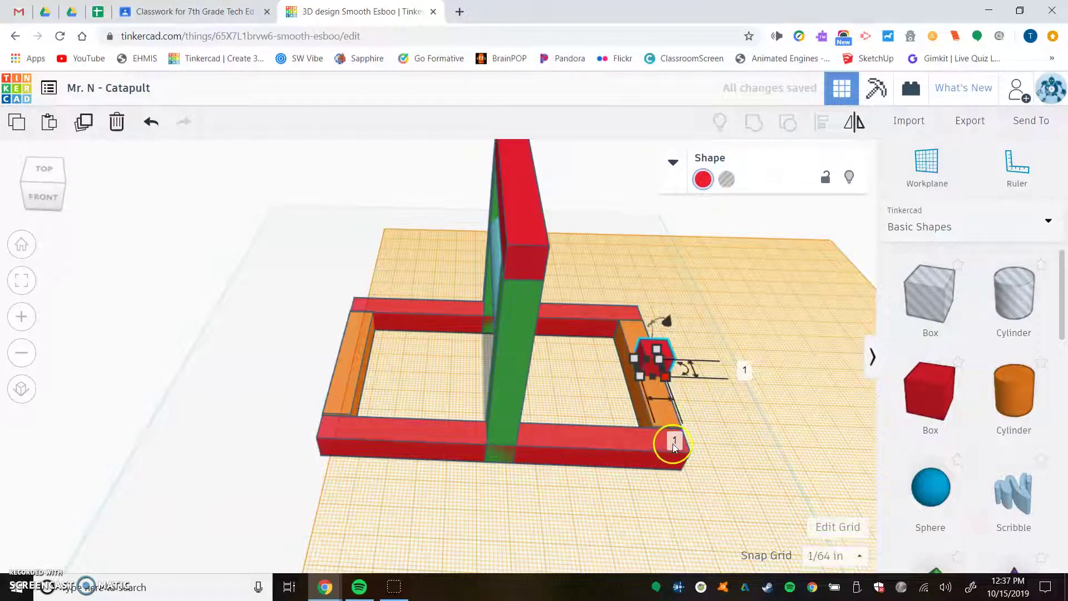
{"action": "key", "text": "Return"}
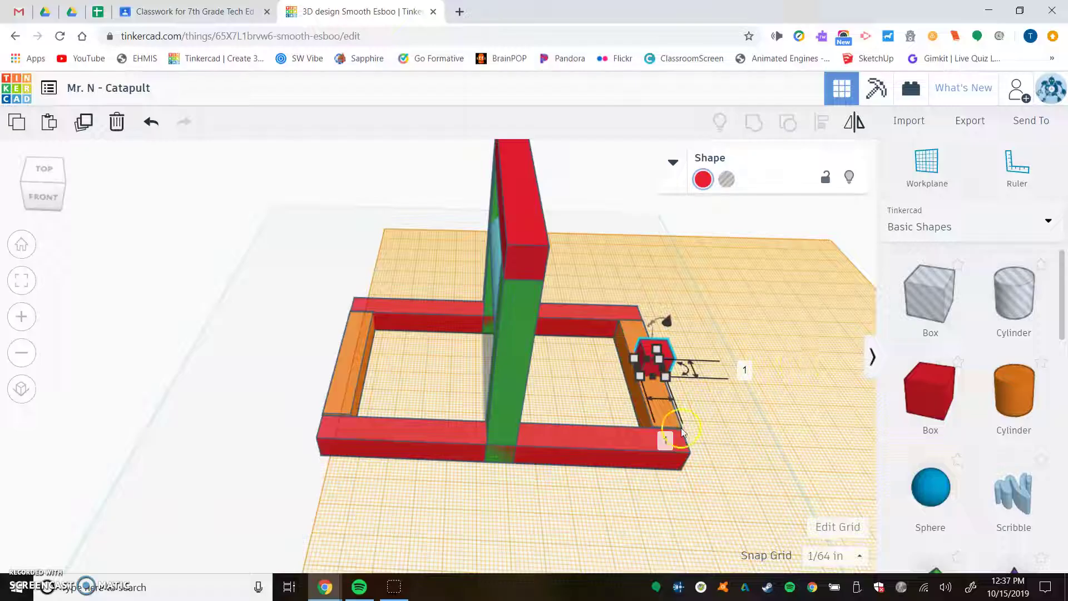
{"action": "left_click", "coordinate": [667, 440]}
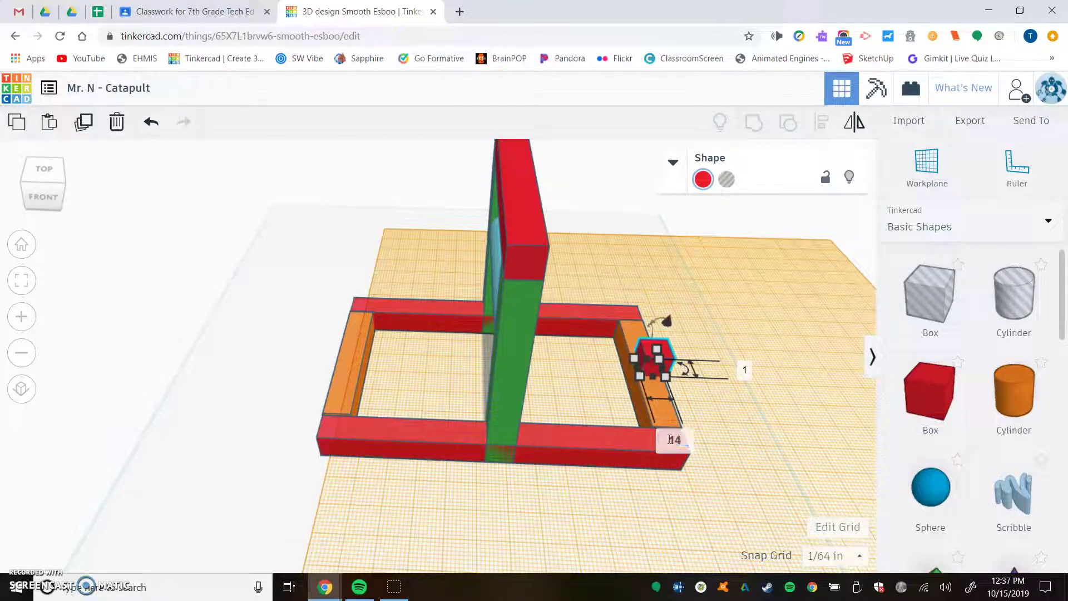
{"action": "key", "text": "Return"}
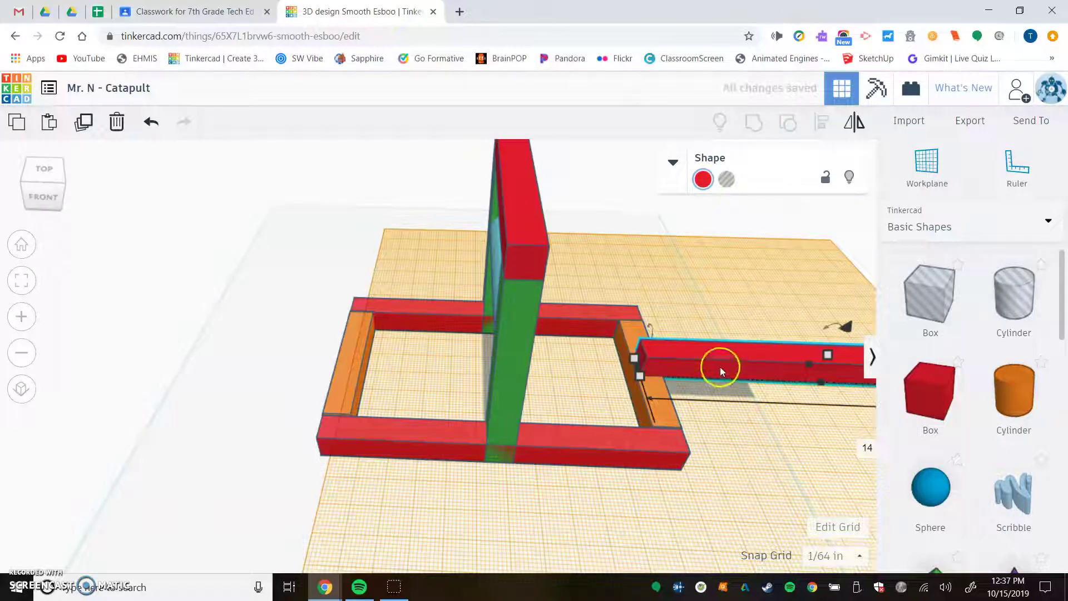
Move the 14-inch red bar along the frame to the uprights and position it roughly midway between the long beams.
{"action": "key", "text": "Left"}
{"action": "key", "text": "Left"}
{"action": "key", "text": "Left"}
{"action": "key", "text": "Left"}
{"action": "key", "text": "Left"}
{"action": "key", "text": "Left"}
{"action": "key", "text": "Left"}
{"action": "key", "text": "Left"}
{"action": "key", "text": "Left"}
{"action": "key", "text": "Left"}
{"action": "key", "text": "Left"}
{"action": "key", "text": "Left"}
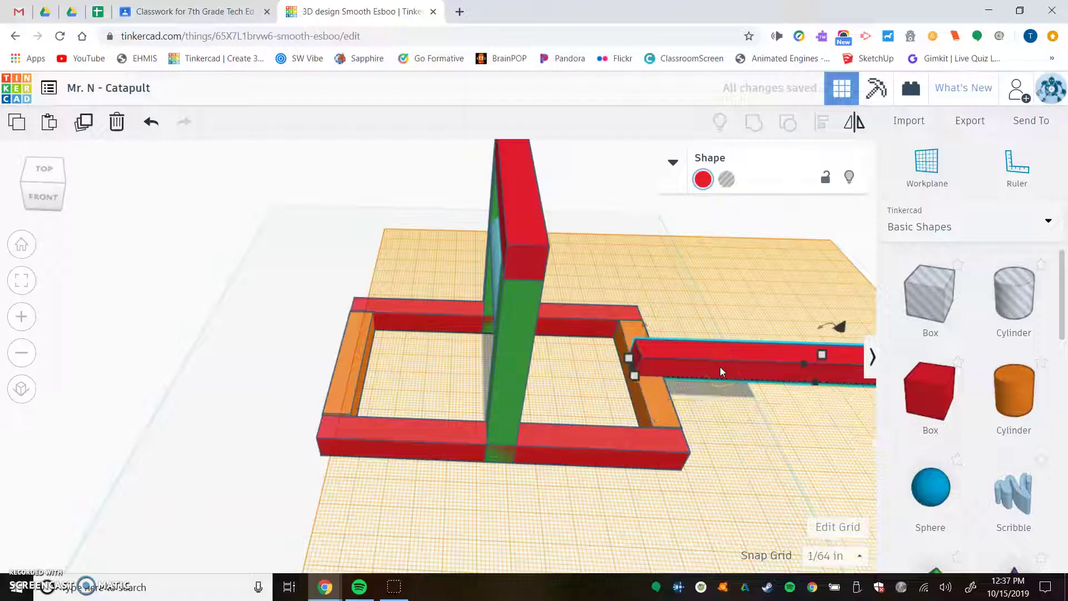
{"action": "right_click_drag", "start_coordinate": [720, 366], "coordinate": [720, 366]}
{"action": "left_click_drag", "start_coordinate": [720, 366], "coordinate": [542, 370]}
{"action": "right_click_drag", "start_coordinate": [769, 291], "coordinate": [454, 424]}
{"action": "left_click_drag", "start_coordinate": [455, 424], "coordinate": [465, 426]}
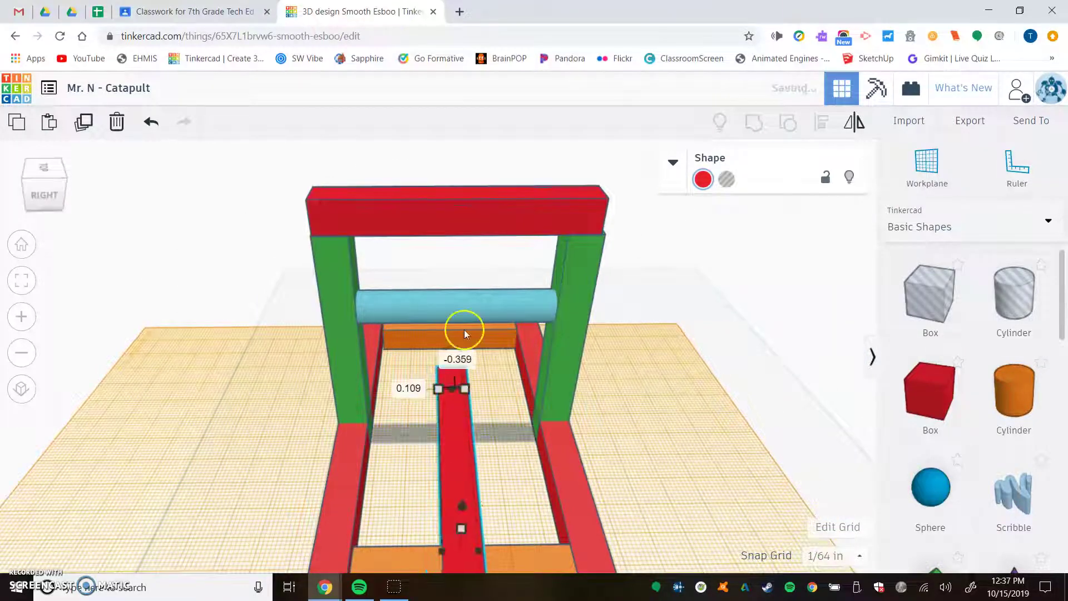
Raise the 14-inch red bar to the height of the light blue cylinder so they intersect.
{"action": "right_click_drag", "start_coordinate": [499, 486], "coordinate": [633, 476]}
{"action": "left_click_drag", "start_coordinate": [644, 426], "coordinate": [653, 295]}
{"action": "right_click_drag", "start_coordinate": [477, 388], "coordinate": [486, 342]}
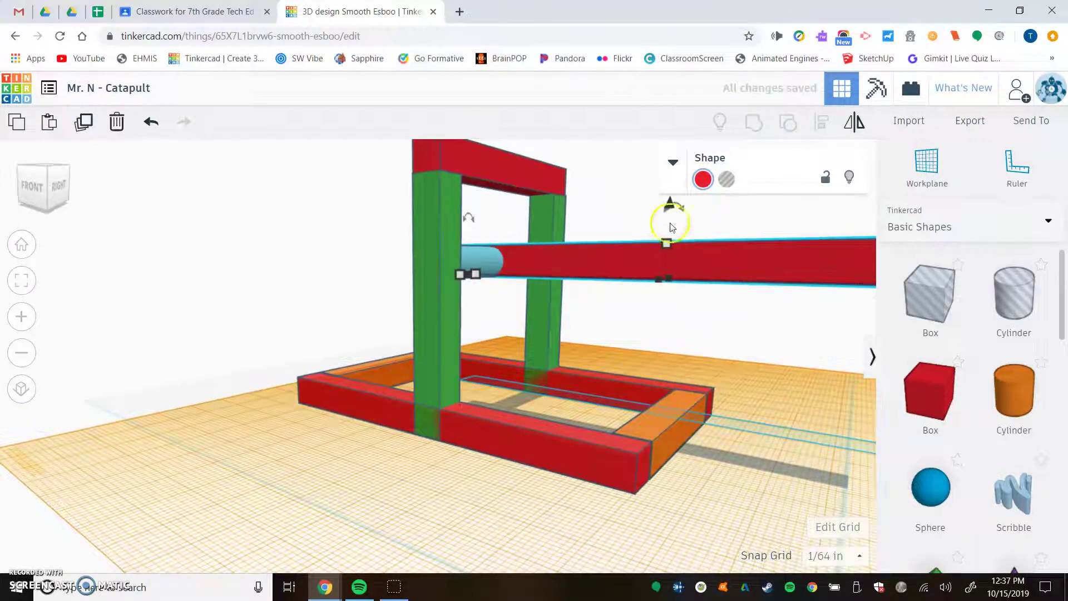
{"action": "left_click_drag", "start_coordinate": [670, 204], "coordinate": [668, 202]}
{"action": "left_click", "coordinate": [612, 225]}
{"action": "right_click_drag", "start_coordinate": [630, 216], "coordinate": [775, 242]}
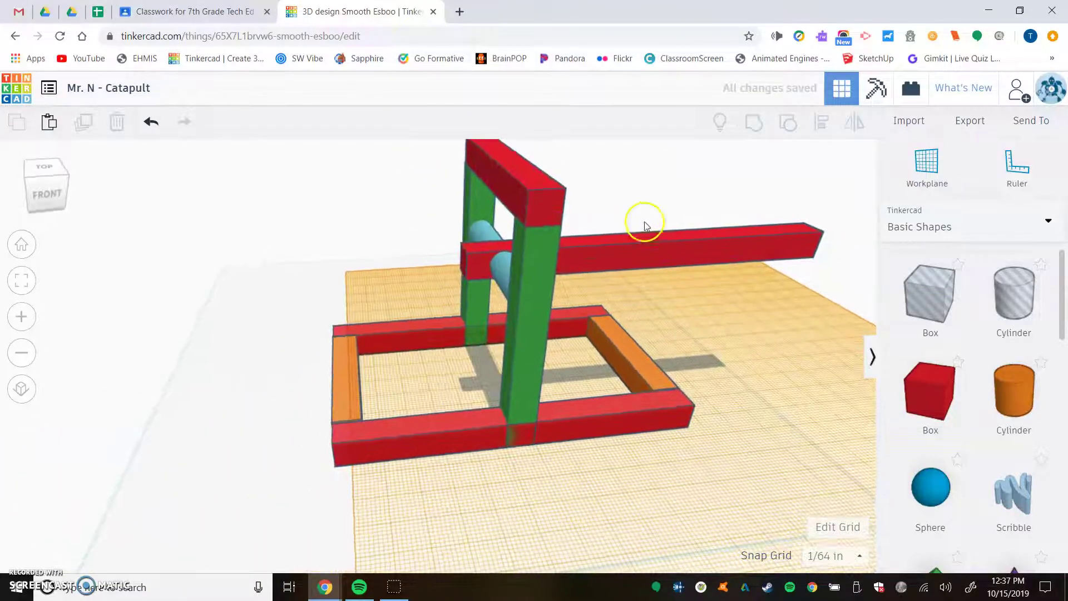
Color the 14-inch bar blue.
{"action": "right_click_drag", "start_coordinate": [681, 275], "coordinate": [606, 309]}
{"action": "left_click", "coordinate": [546, 383]}
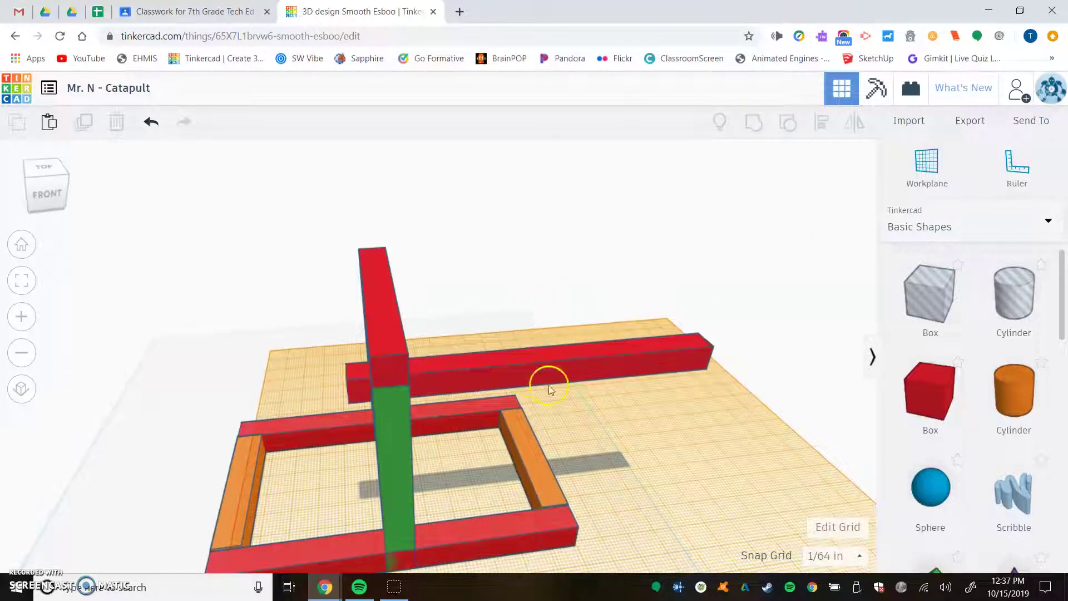
{"action": "left_click", "coordinate": [718, 197]}
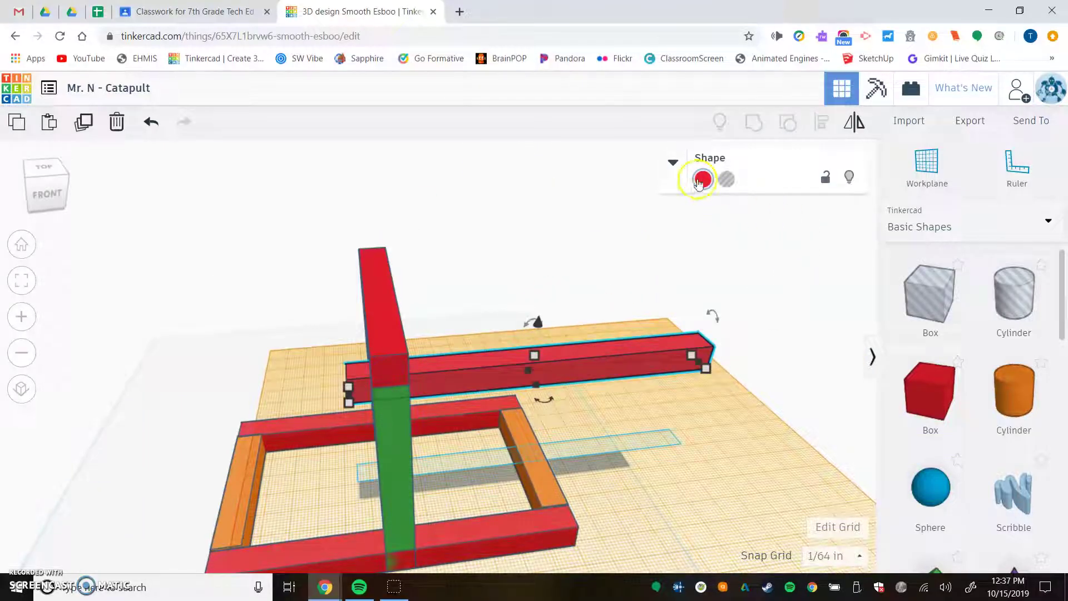
{"action": "left_click", "coordinate": [703, 179]}
{"action": "left_click", "coordinate": [830, 260]}
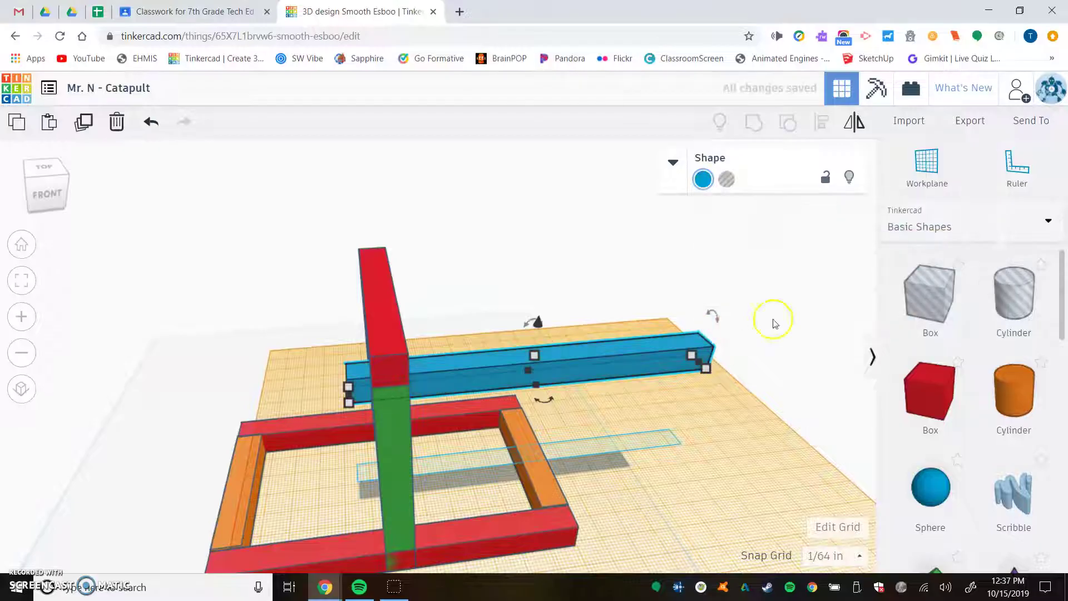
Set the workplane on the top face of the blue bar near its free end.
{"action": "right_click_drag", "start_coordinate": [720, 449], "coordinate": [870, 245]}
{"action": "left_click", "coordinate": [927, 165]}
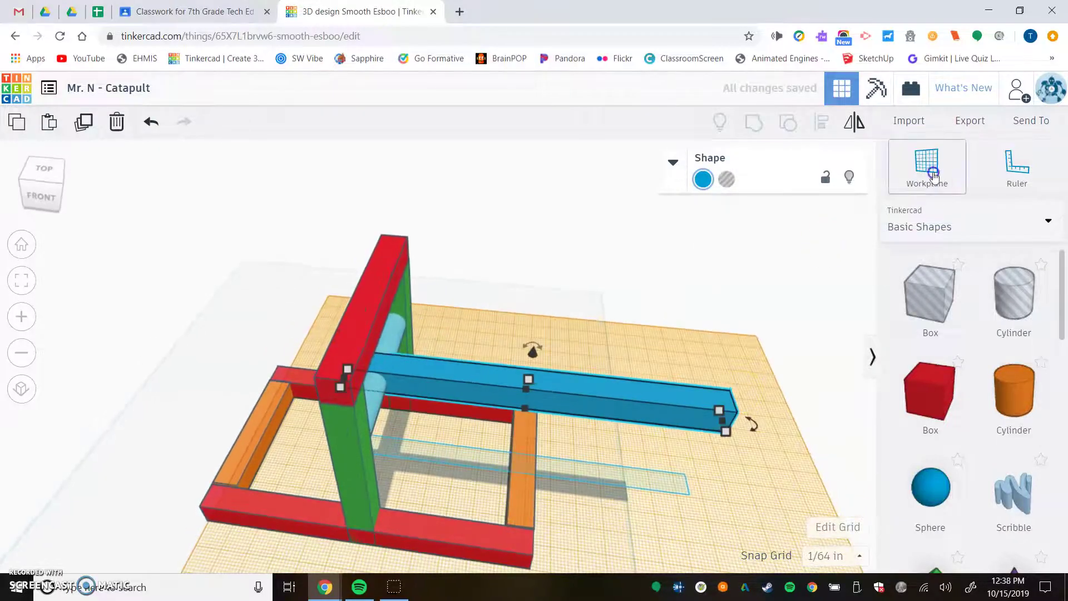
{"action": "left_click", "coordinate": [699, 401]}
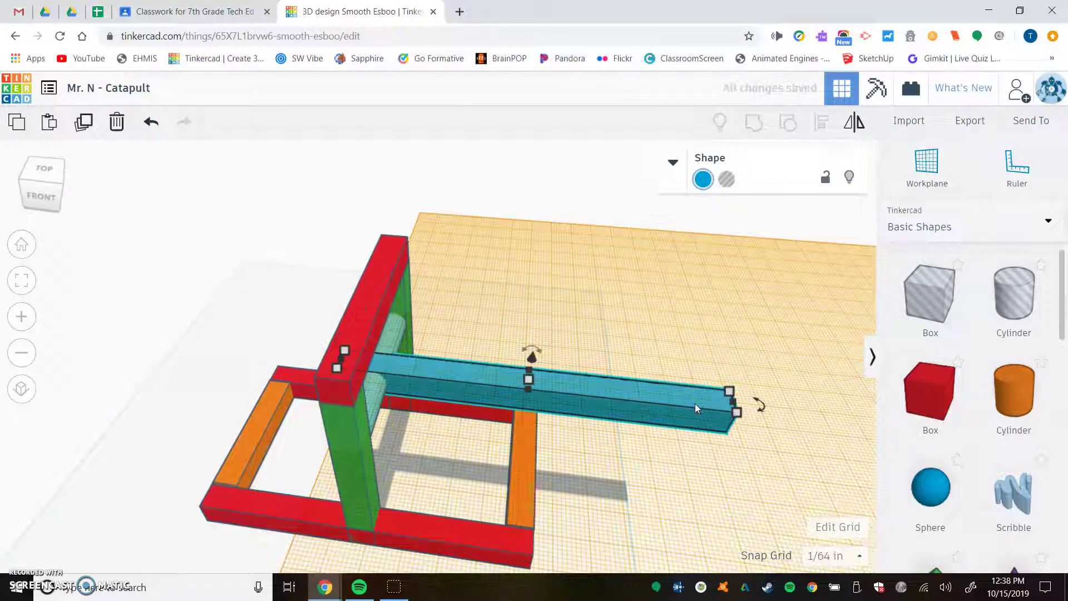
Place a tube on the top face of the blue throwing arm at its free end and color it dark blue.
{"action": "scroll", "coordinate": [931, 423], "scroll_direction": "down", "scroll_amount": 6}
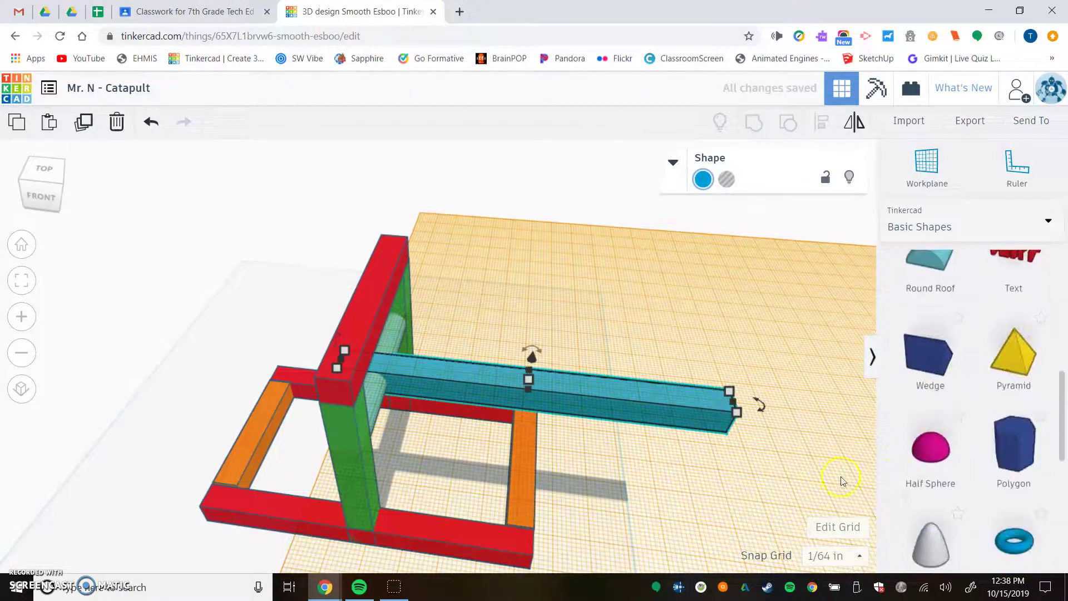
{"action": "scroll", "coordinate": [984, 476], "scroll_direction": "down", "scroll_amount": 3}
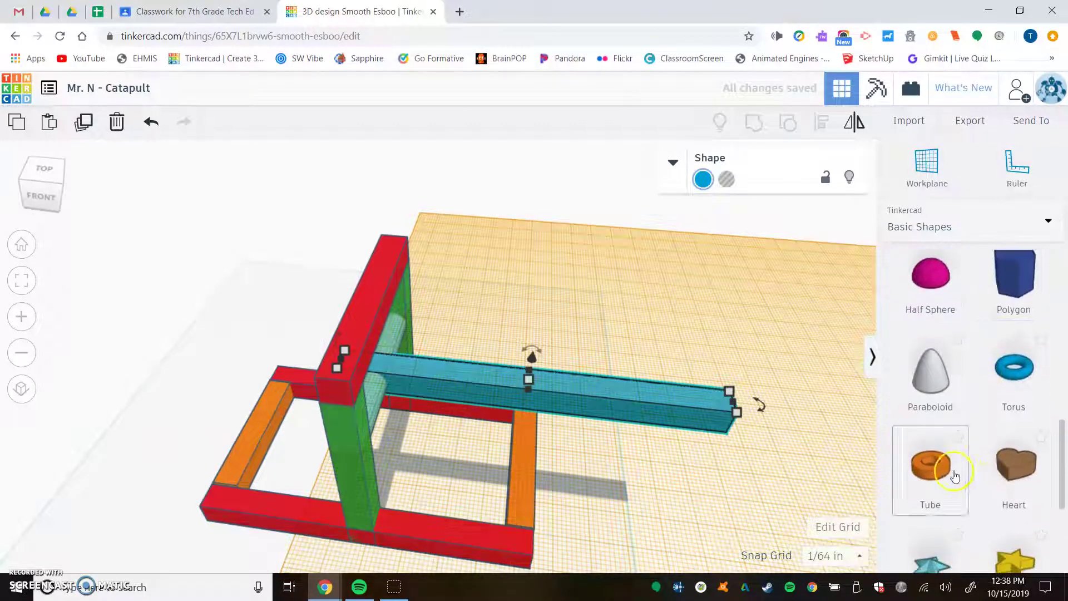
{"action": "left_click_drag", "start_coordinate": [935, 478], "coordinate": [921, 469]}
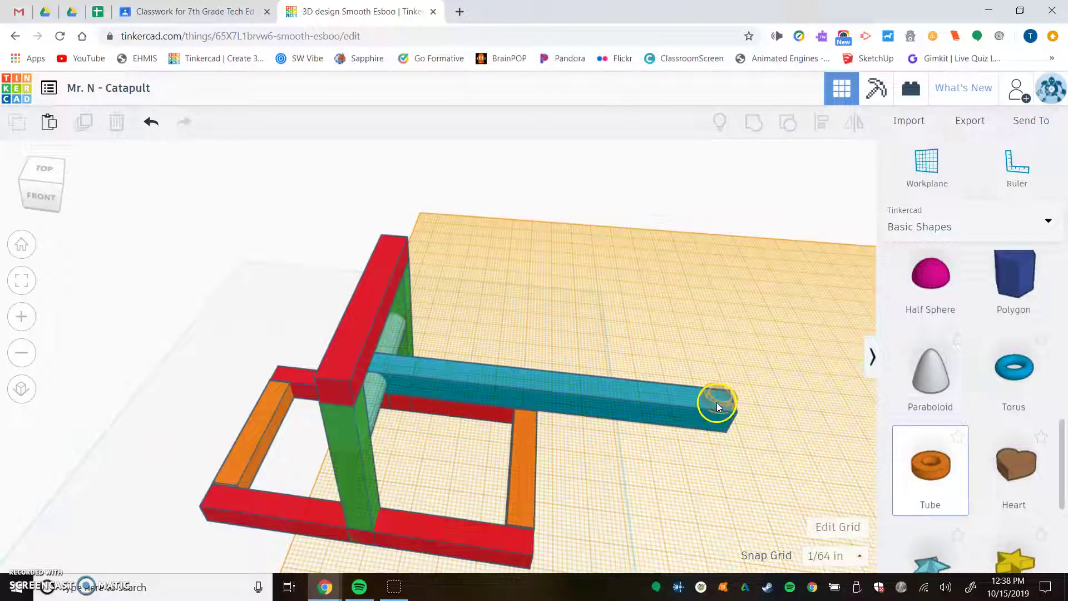
{"action": "left_click_drag", "start_coordinate": [719, 400], "coordinate": [720, 399]}
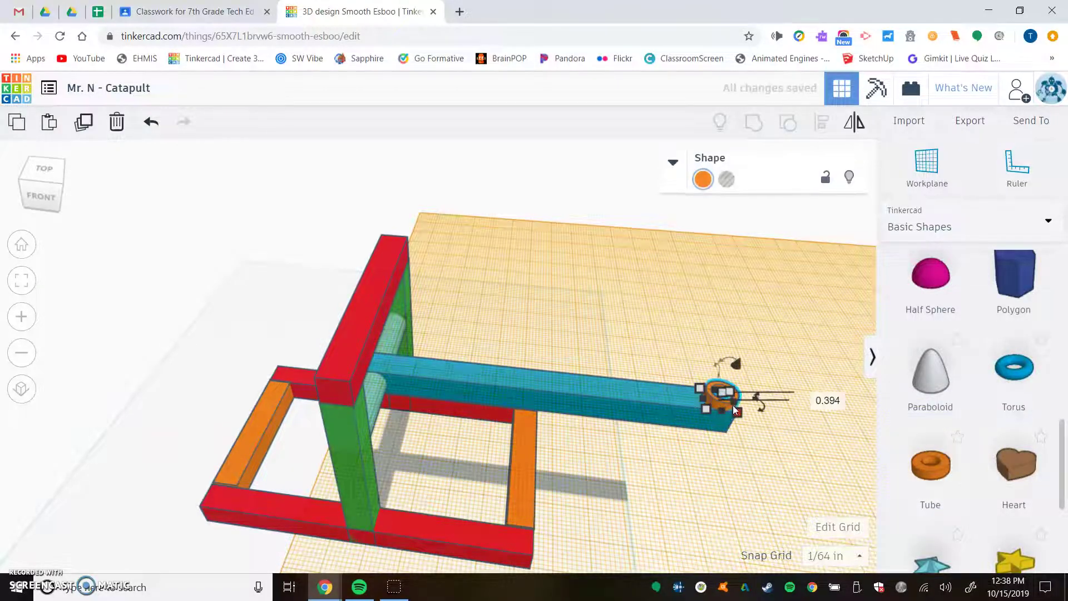
{"action": "left_click", "coordinate": [703, 179]}
{"action": "left_click", "coordinate": [860, 261]}
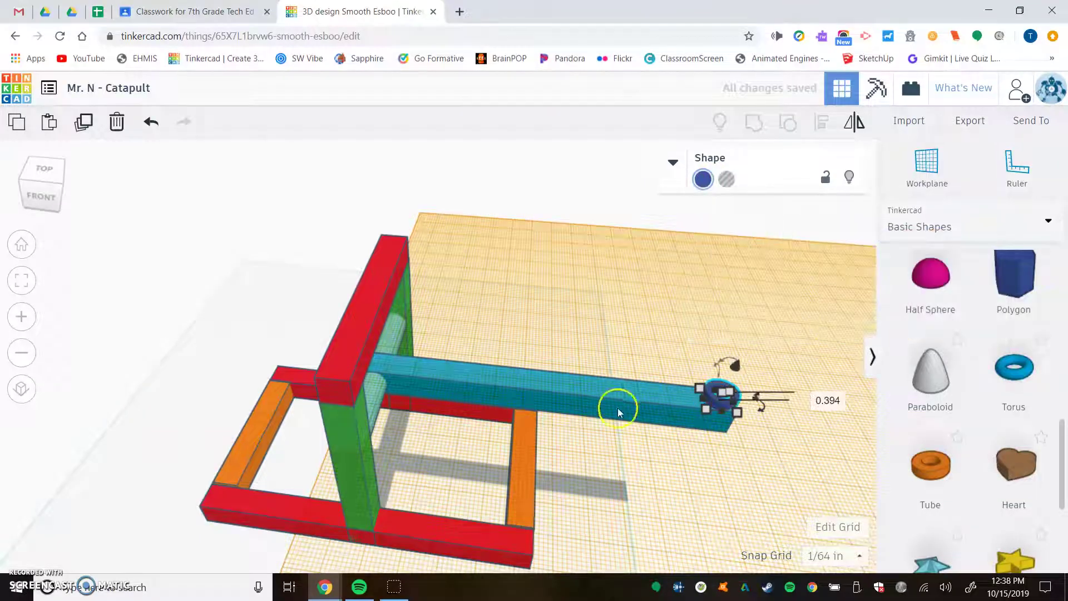
Set the workplane on the top face of the base frame's near long red beam.
{"action": "right_click_drag", "start_coordinate": [415, 410], "coordinate": [507, 383]}
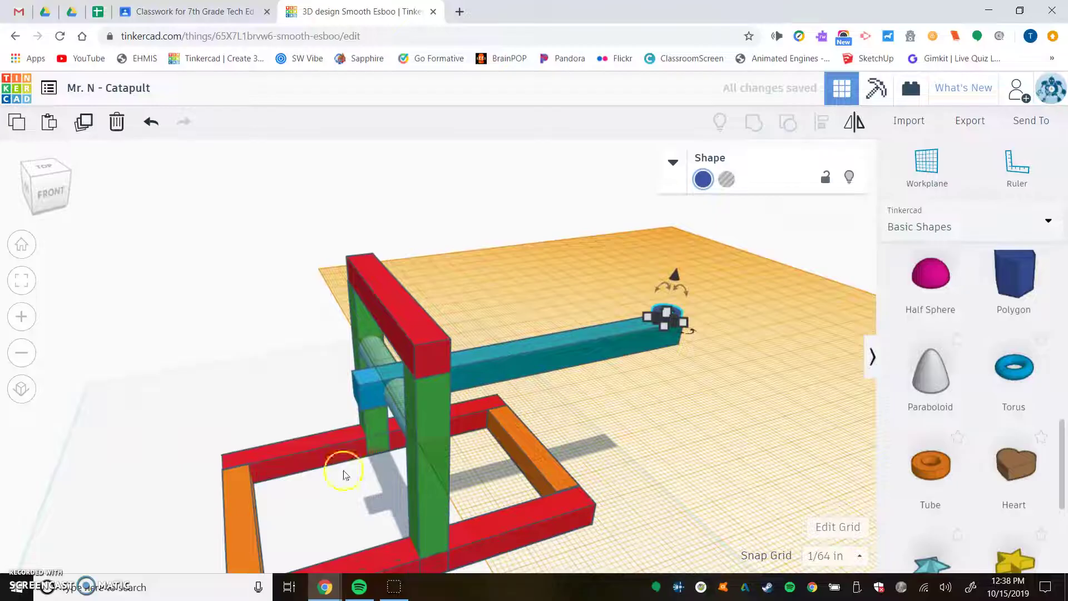
{"action": "right_click_drag", "start_coordinate": [414, 425], "coordinate": [562, 332]}
{"action": "left_click", "coordinate": [927, 164]}
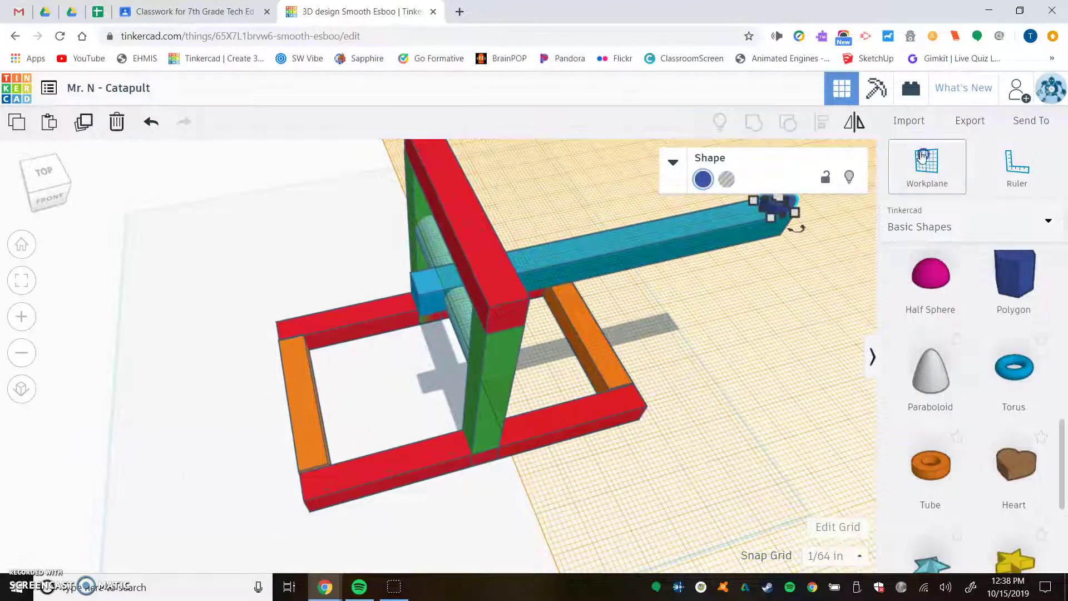
{"action": "left_click", "coordinate": [329, 473]}
{"action": "middle_click_drag", "start_coordinate": [391, 496], "coordinate": [439, 403]}
{"action": "scroll", "coordinate": [479, 393], "scroll_direction": "down", "scroll_amount": 4}
{"action": "scroll", "coordinate": [482, 362], "scroll_direction": "up", "scroll_amount": 2}
Place a red box on the near long beam's corner by the orange bar and make it 10 inches tall.
{"action": "right_click_drag", "start_coordinate": [463, 295], "coordinate": [602, 330]}
{"action": "scroll", "coordinate": [946, 353], "scroll_direction": "up", "scroll_amount": 10}
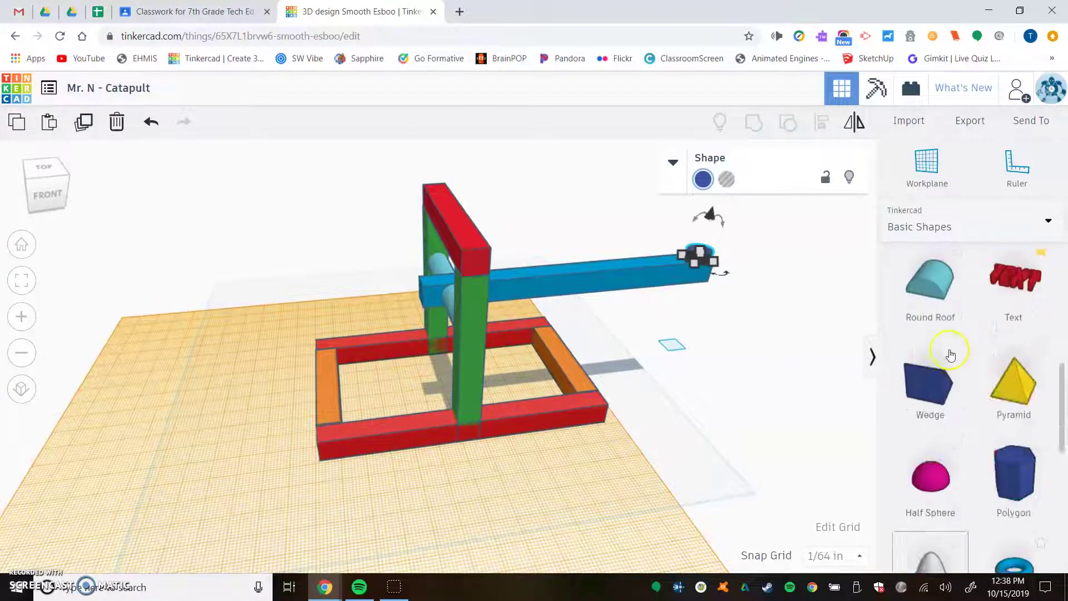
{"action": "left_click", "coordinate": [349, 390]}
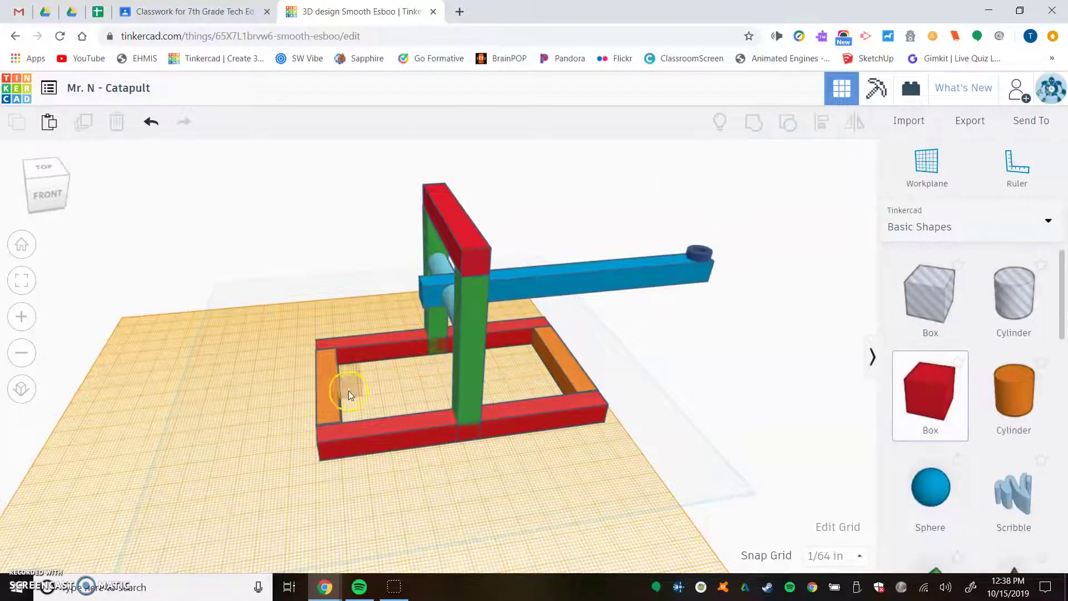
{"action": "left_click", "coordinate": [343, 431]}
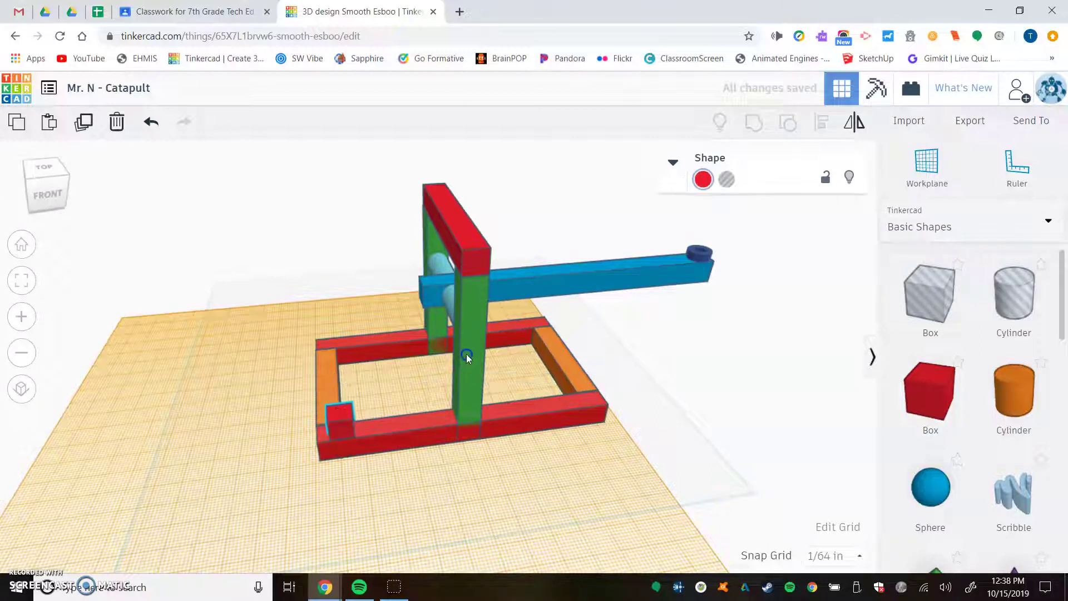
{"action": "left_click", "coordinate": [466, 309]}
{"action": "mouse_move", "coordinate": [472, 269]}
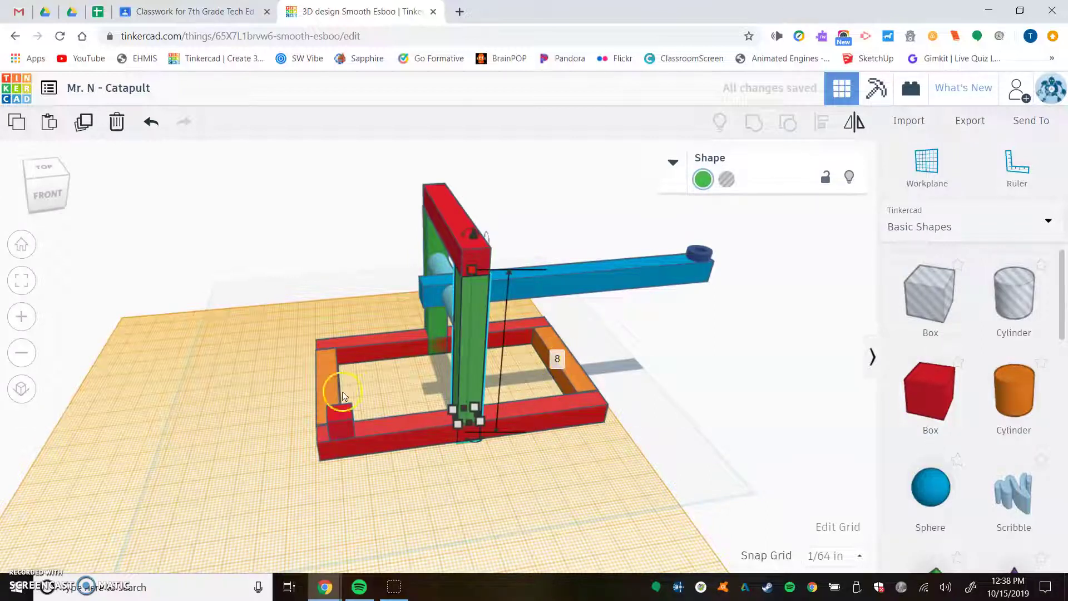
{"action": "left_click", "coordinate": [340, 412]}
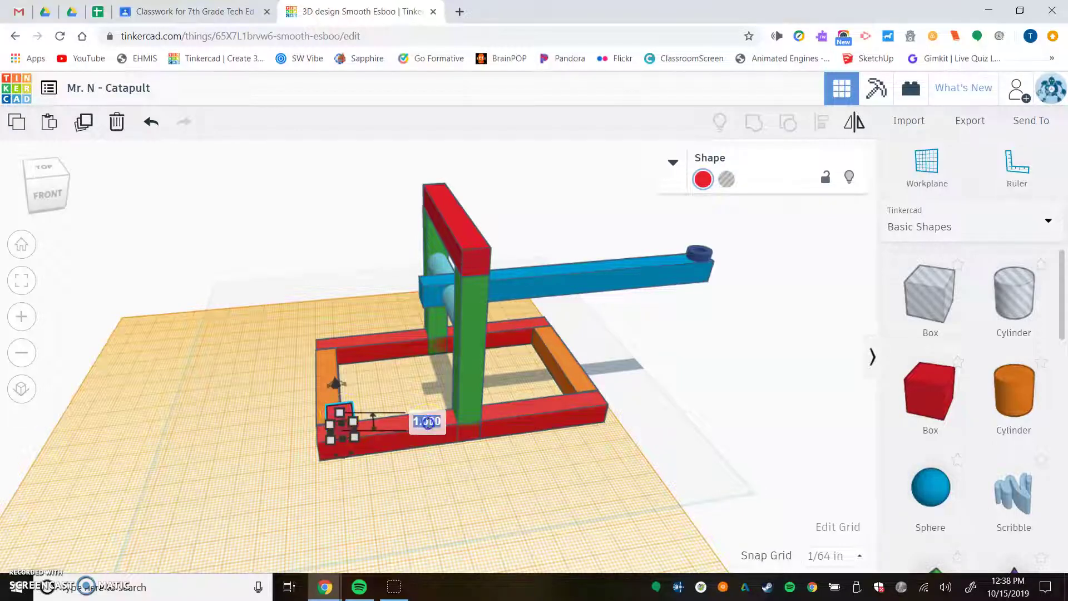
{"action": "key", "text": "Return"}
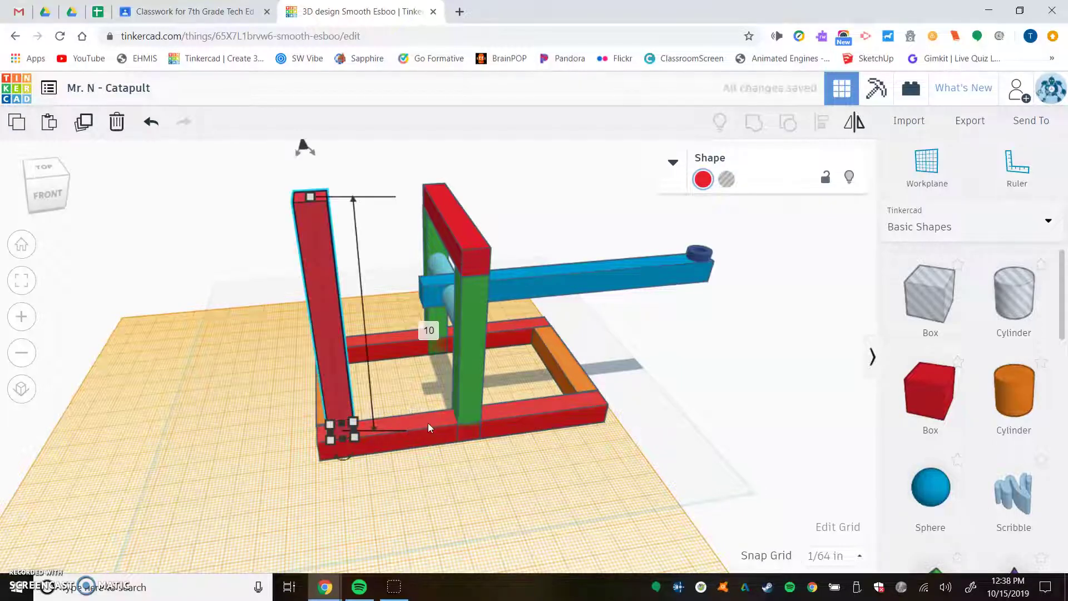
Tilt the 10-inch red bar toward the near green upright and move it along and down to brace the upright from the beam.
{"action": "middle_click_drag", "start_coordinate": [338, 181], "coordinate": [338, 223]}
{"action": "left_click_drag", "start_coordinate": [316, 218], "coordinate": [458, 249]}
{"action": "middle_click_drag", "start_coordinate": [406, 353], "coordinate": [370, 252]}
{"action": "left_click_drag", "start_coordinate": [370, 255], "coordinate": [449, 256]}
{"action": "left_click_drag", "start_coordinate": [407, 146], "coordinate": [416, 181]}
Nudge the tilted red brace sideways until it lines up with the long beam and green upright.
{"action": "right_click_drag", "start_coordinate": [344, 326], "coordinate": [503, 320]}
{"action": "key", "text": "Left"}
{"action": "key", "text": "Left"}
{"action": "key", "text": "Left"}
{"action": "key", "text": "Left"}
{"action": "key", "text": "Left"}
{"action": "key", "text": "Left"}
{"action": "key", "text": "Left"}
{"action": "key", "text": "Left"}
{"action": "key", "text": "Left"}
{"action": "key", "text": "Left"}
{"action": "key", "text": "Left"}
{"action": "key", "text": "Left"}
{"action": "key", "text": "Left"}
{"action": "key", "text": "Left"}
{"action": "key", "text": "Left"}
{"action": "key", "text": "Left"}
{"action": "key", "text": "Left"}
{"action": "key", "text": "Left"}
{"action": "key", "text": "Left"}
{"action": "key", "text": "Left"}
{"action": "key", "text": "Left"}
{"action": "key", "text": "Left"}
{"action": "key", "text": "Left"}
{"action": "key", "text": "Left"}
{"action": "key", "text": "Left"}
{"action": "key", "text": "Left"}
{"action": "key", "text": "Left"}
{"action": "key", "text": "Left"}
{"action": "key", "text": "Left"}
{"action": "key", "text": "Left"}
{"action": "key", "text": "Left"}
{"action": "key", "text": "Left"}
{"action": "key", "text": "Left"}
{"action": "key", "text": "Left"}
{"action": "key", "text": "Left"}
{"action": "key", "text": "Left"}
{"action": "key", "text": "Left"}
{"action": "key", "text": "Left"}
{"action": "key", "text": "Left"}
{"action": "key", "text": "Left"}
{"action": "key", "text": "Left"}
{"action": "key", "text": "Left"}
{"action": "key", "text": "Left"}
{"action": "key", "text": "Left"}
{"action": "key", "text": "Left"}
{"action": "key", "text": "Right"}
{"action": "key", "text": "Right"}
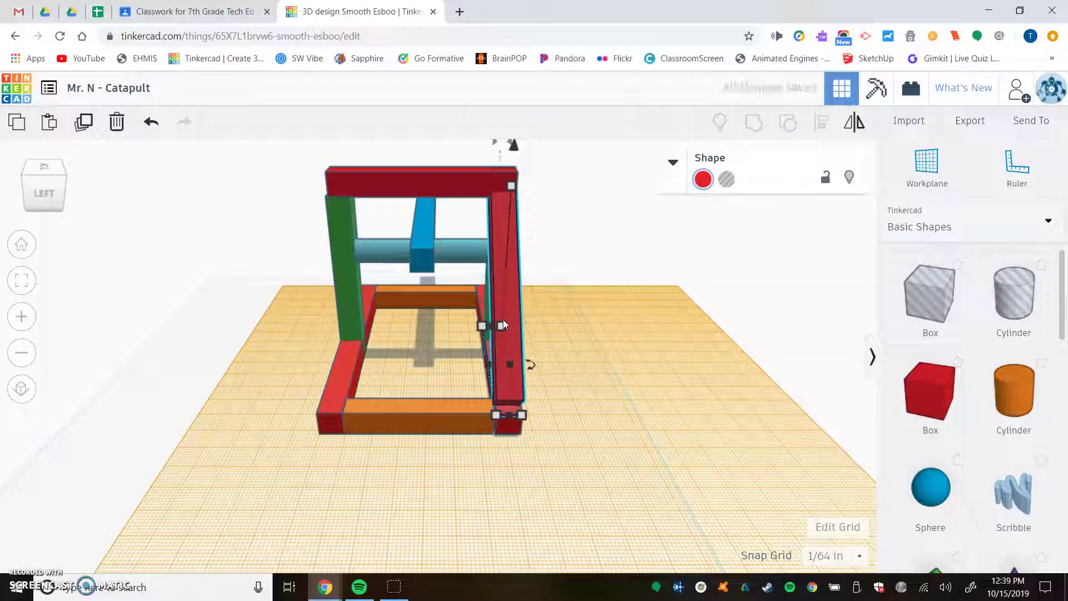
Lower the diagonal red brace by about 1 inch into the long beam.
{"action": "left_click", "coordinate": [636, 327]}
{"action": "right_click_drag", "start_coordinate": [635, 327], "coordinate": [336, 393]}
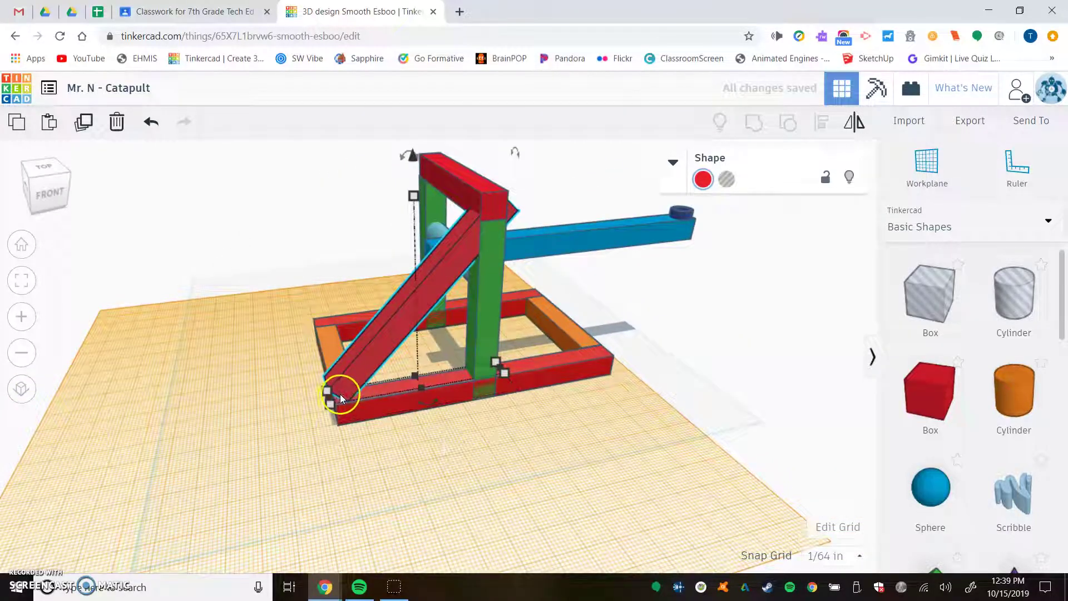
{"action": "left_click_drag", "start_coordinate": [414, 157], "coordinate": [419, 186]}
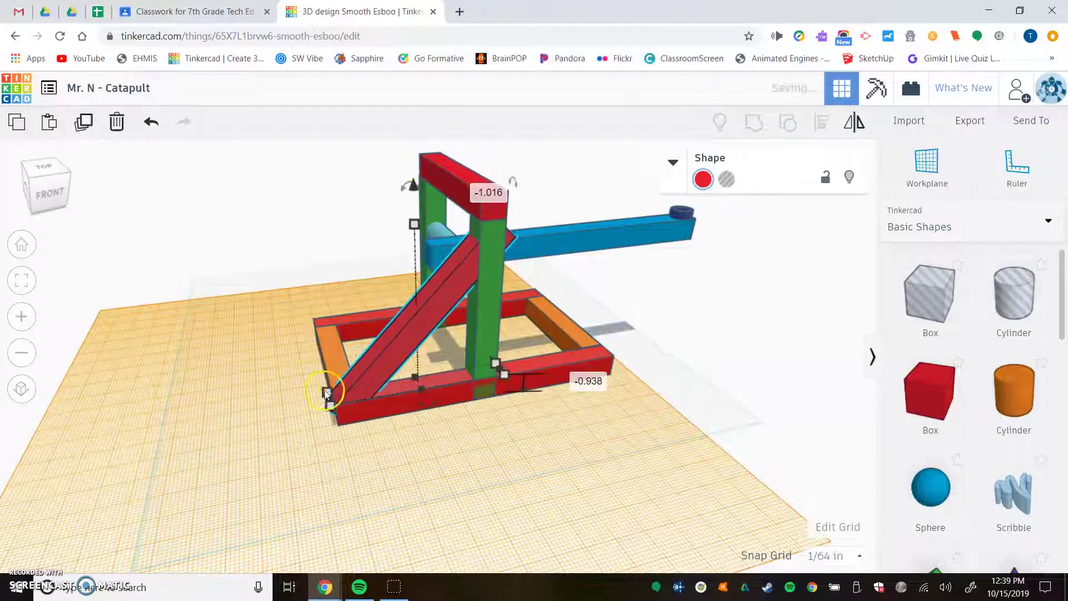
{"action": "scroll", "coordinate": [326, 401], "scroll_direction": "up", "scroll_amount": 5}
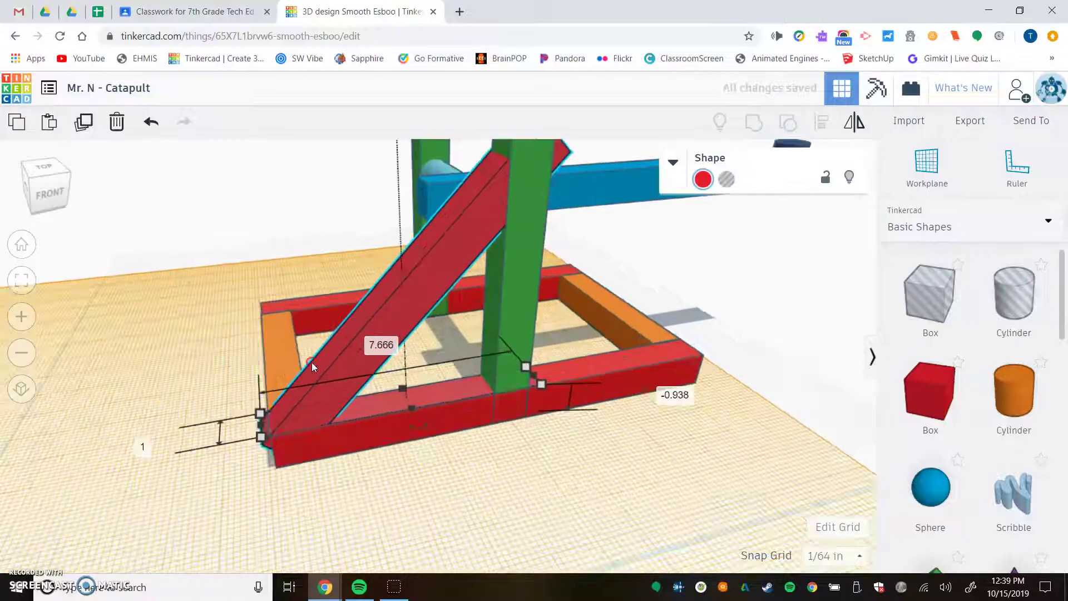
Resize the diagonal brace to fit between the beam's corner and the green upright, with an overall height of about 8.69 inches.
{"action": "left_click_drag", "start_coordinate": [263, 462], "coordinate": [274, 458]}
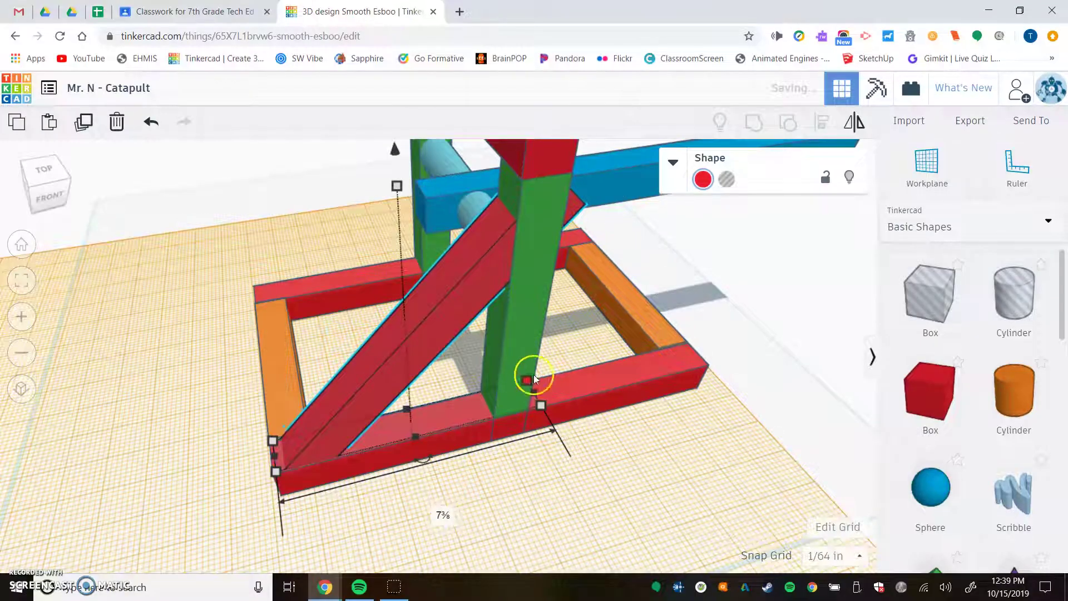
{"action": "left_click_drag", "start_coordinate": [536, 393], "coordinate": [516, 399]}
{"action": "right_click_drag", "start_coordinate": [603, 374], "coordinate": [520, 372]}
{"action": "scroll", "coordinate": [419, 316], "scroll_direction": "down", "scroll_amount": 3}
{"action": "left_click_drag", "start_coordinate": [361, 227], "coordinate": [361, 204]}
{"action": "left_click", "coordinate": [314, 321]}
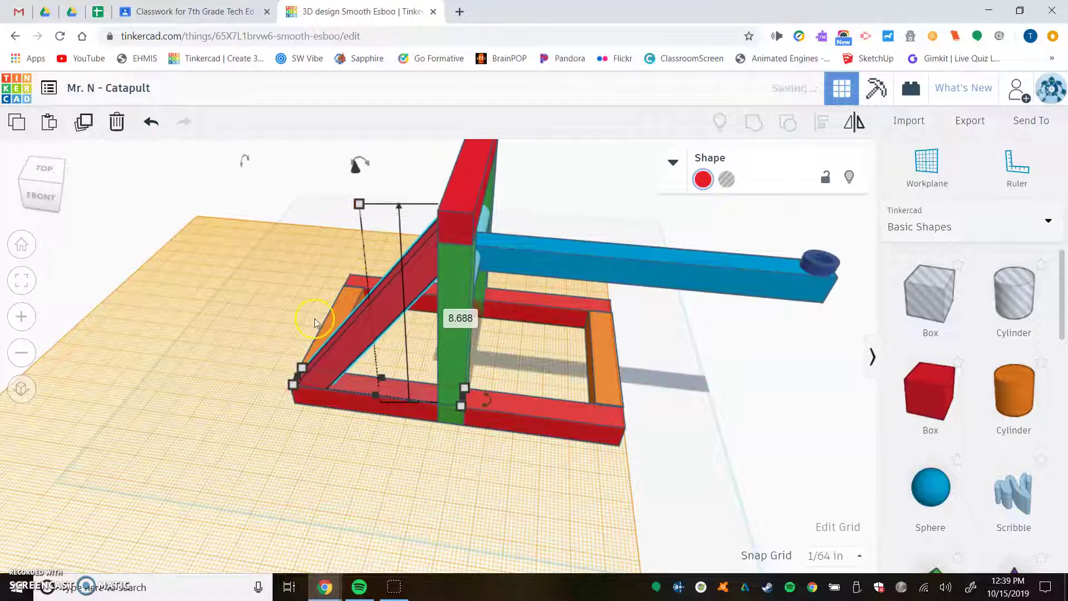
Color the top crosspiece magenta and the diagonal brace brown.
{"action": "right_click_drag", "start_coordinate": [248, 339], "coordinate": [451, 350]}
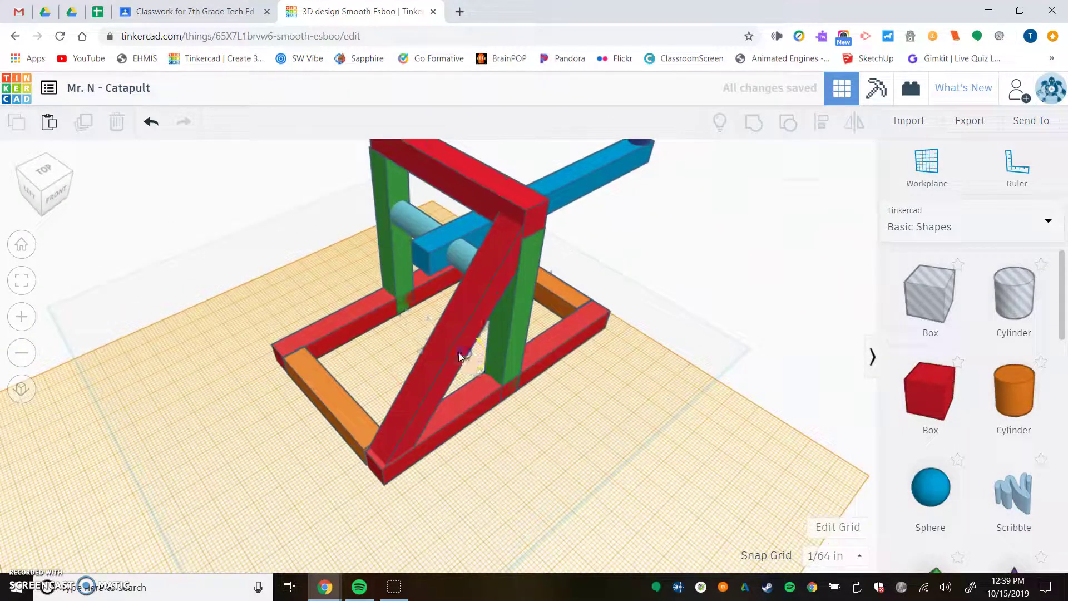
{"action": "left_click", "coordinate": [481, 192]}
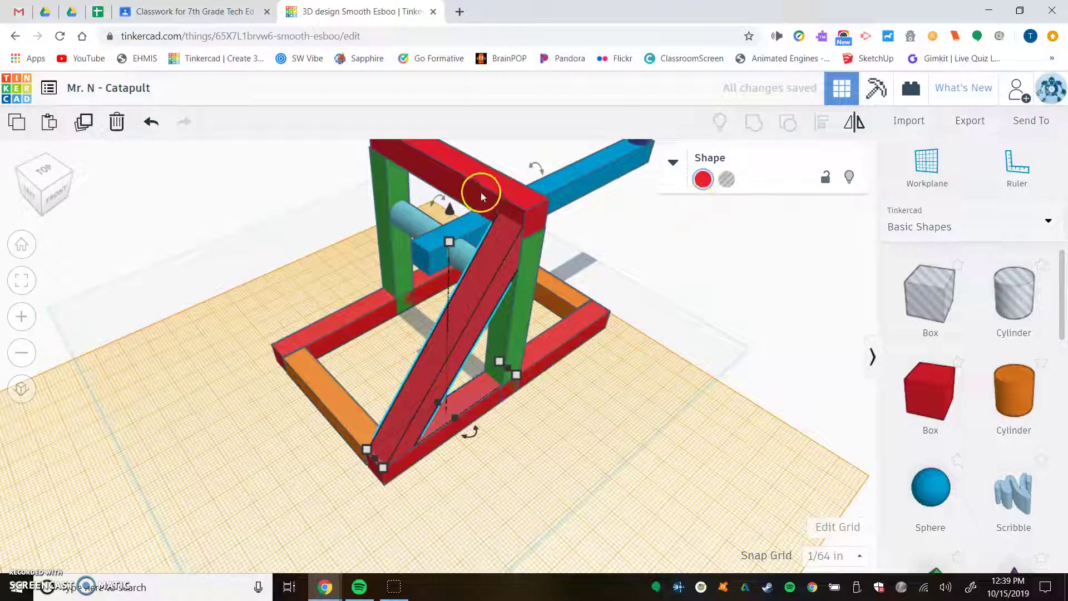
{"action": "left_click", "coordinate": [703, 179]}
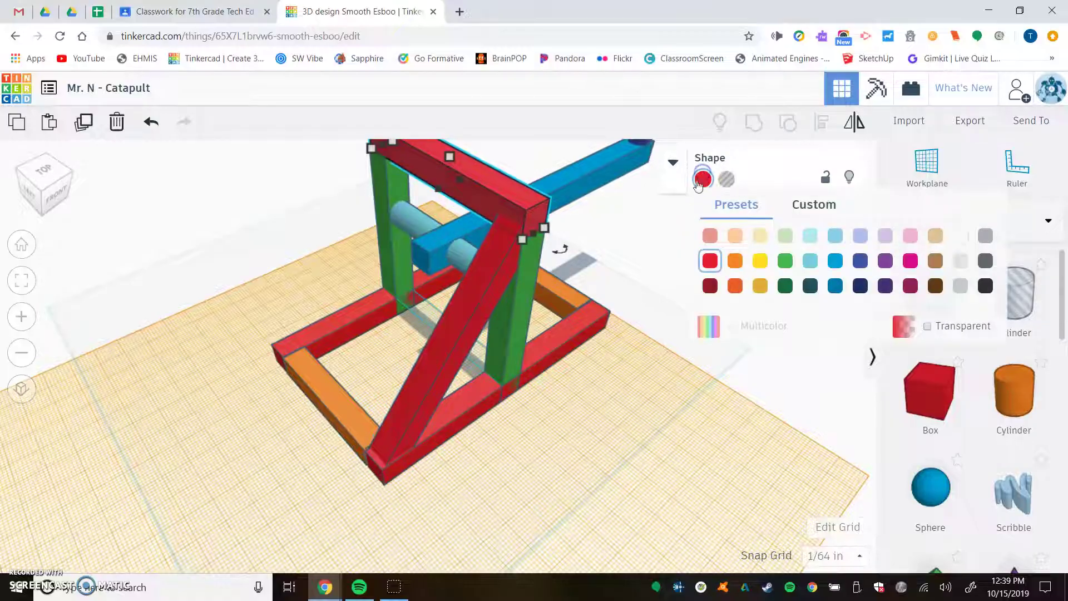
{"action": "left_click", "coordinate": [911, 261]}
{"action": "left_click", "coordinate": [497, 275]}
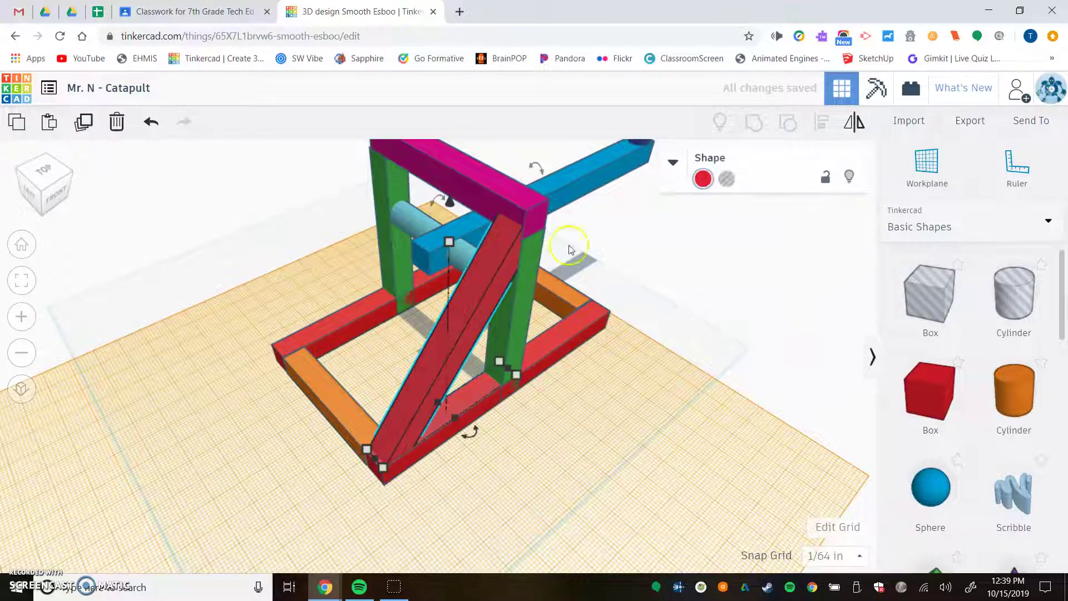
{"action": "left_click", "coordinate": [703, 178]}
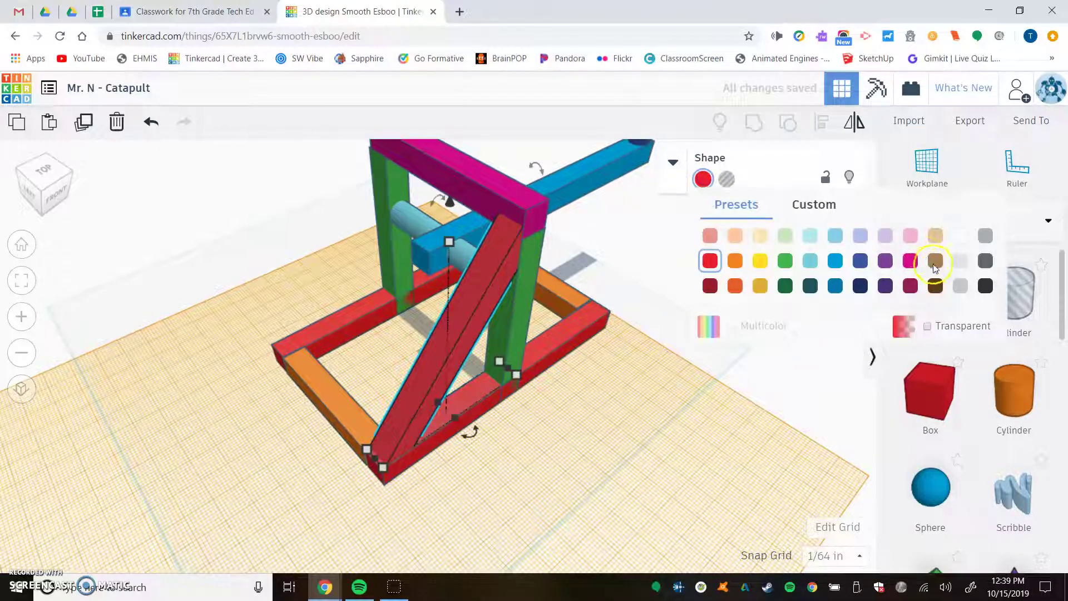
{"action": "left_click", "coordinate": [935, 264]}
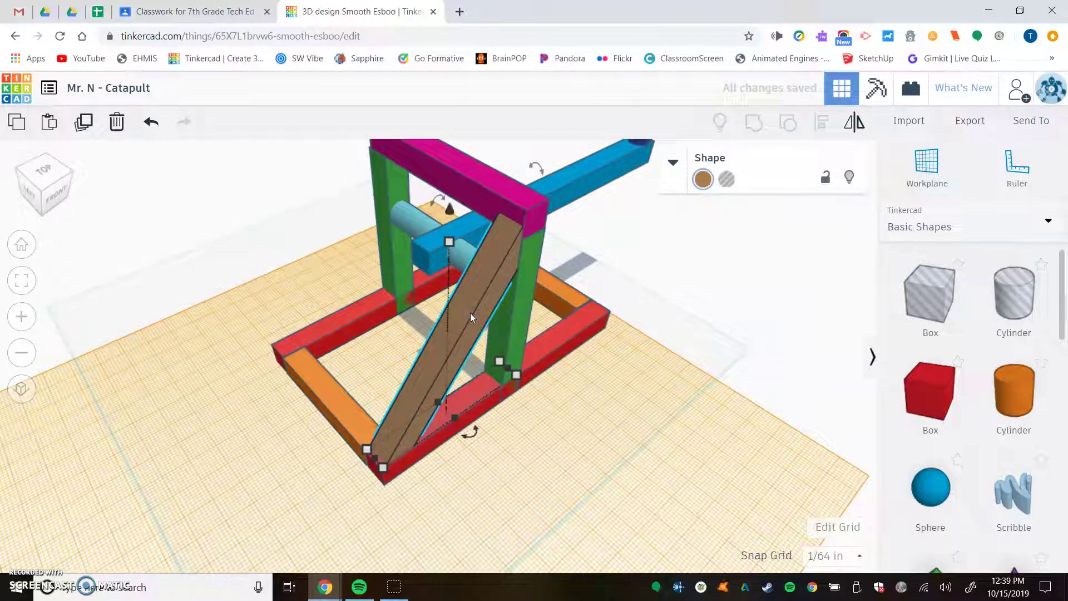
Copy the brown brace and position the copy on the opposite long beam, aligned with the other green upright.
{"action": "key", "text": "ctrl+v"}
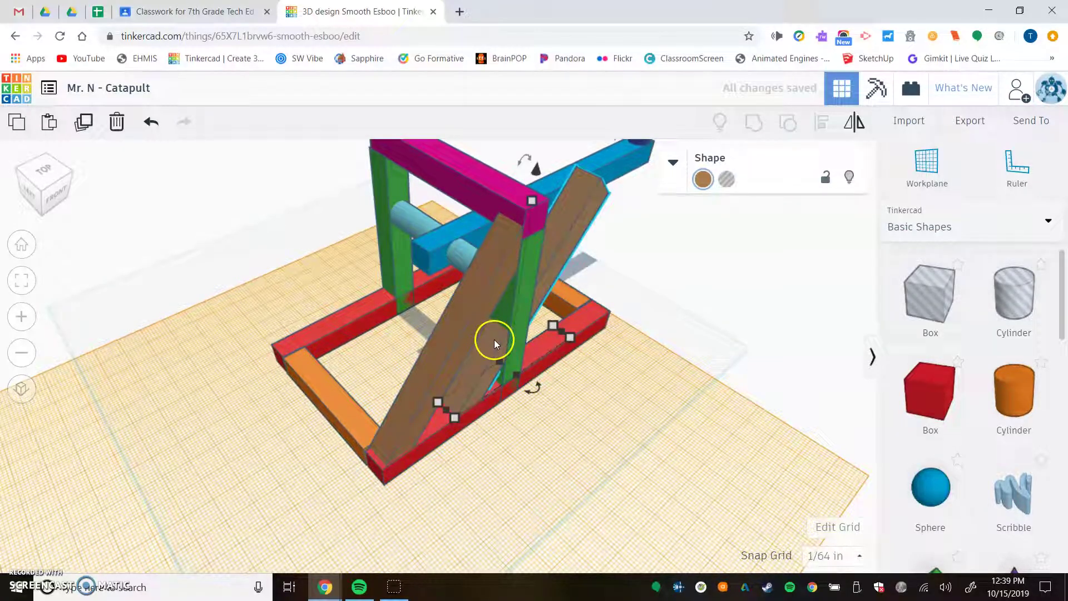
{"action": "left_click_drag", "start_coordinate": [492, 341], "coordinate": [316, 284]}
{"action": "right_click_drag", "start_coordinate": [269, 295], "coordinate": [418, 315]}
{"action": "key", "text": "Right"}
{"action": "key", "text": "Right"}
{"action": "key", "text": "Right"}
{"action": "key", "text": "Right"}
{"action": "key", "text": "Right"}
{"action": "key", "text": "Right"}
{"action": "key", "text": "Right"}
{"action": "key", "text": "Right"}
{"action": "key", "text": "Right"}
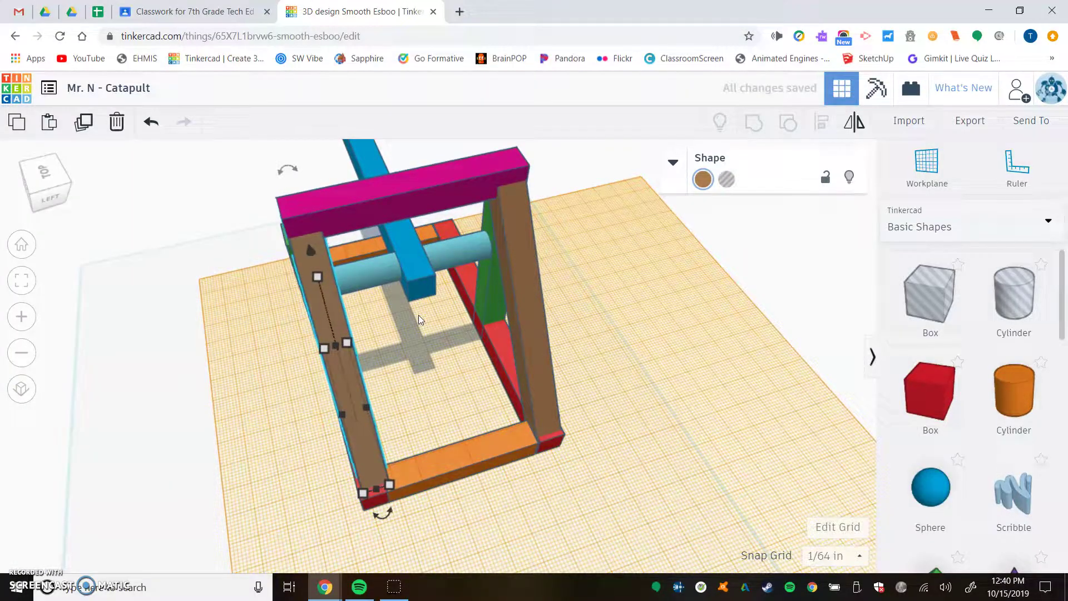
Return the workplane to the original ground plane.
{"action": "left_click", "coordinate": [595, 306]}
{"action": "right_click_drag", "start_coordinate": [594, 306], "coordinate": [633, 230]}
{"action": "middle_click_drag", "start_coordinate": [633, 229], "coordinate": [532, 310]}
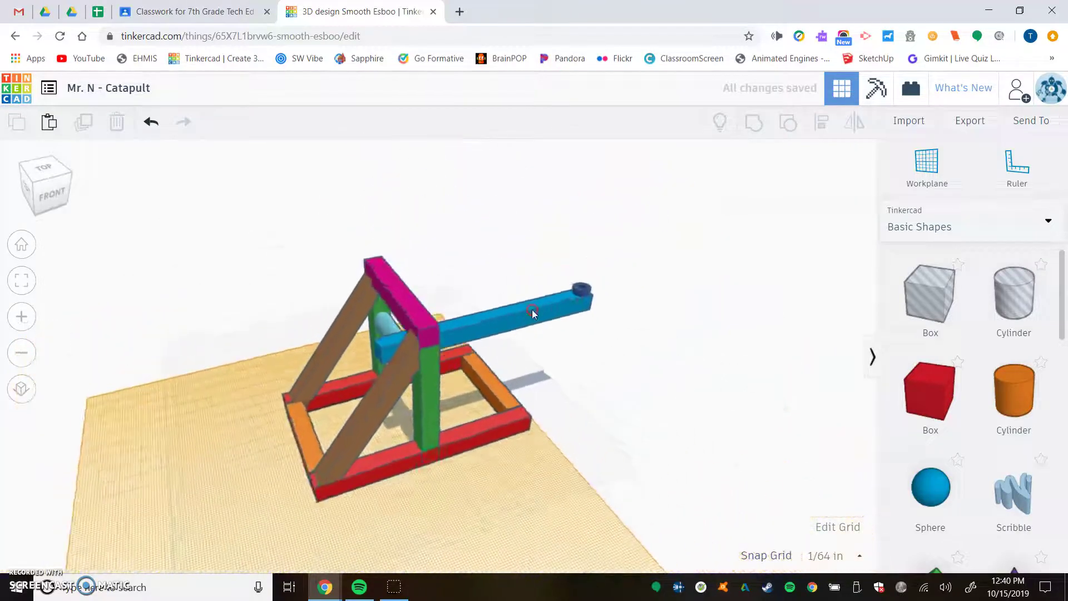
{"action": "right_click_drag", "start_coordinate": [468, 331], "coordinate": [436, 310]}
{"action": "left_click", "coordinate": [926, 165]}
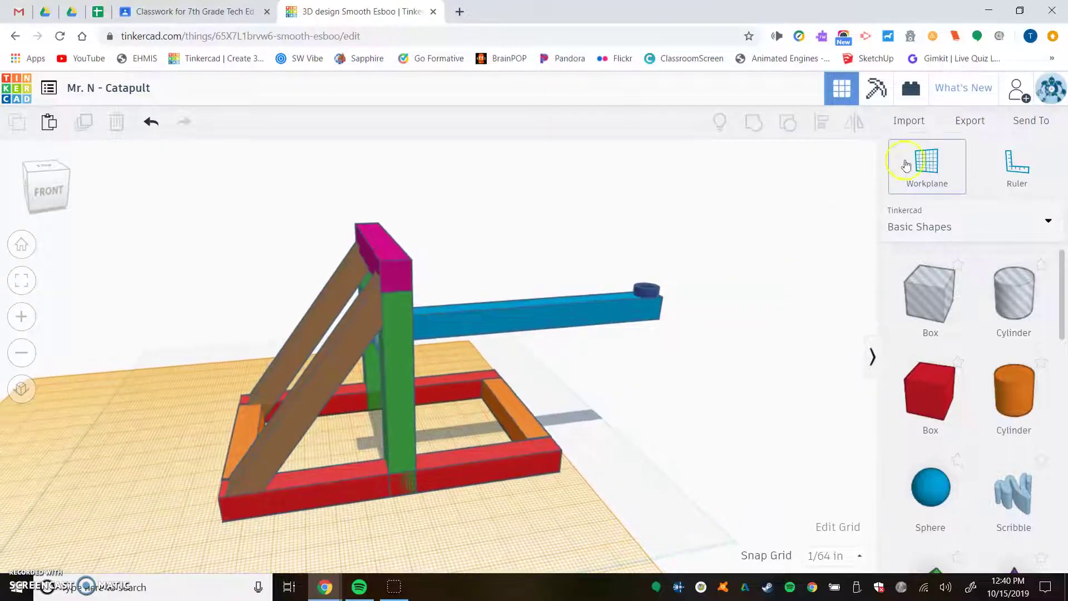
{"action": "left_click", "coordinate": [592, 507]}
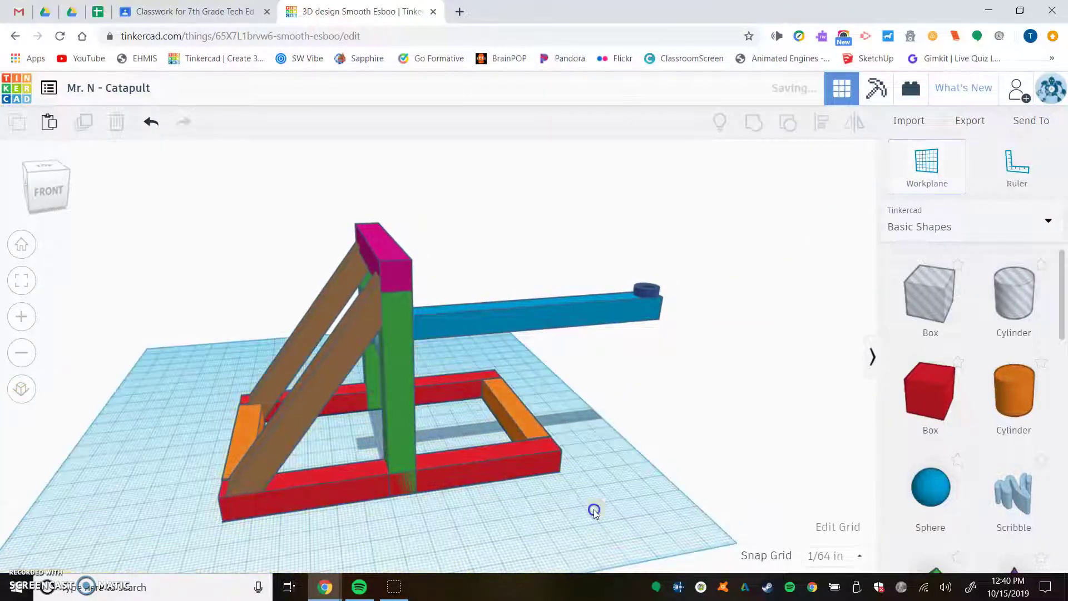
Examine the completed catapult from several angles, including the braces and the throwing arm.
{"action": "right_click_drag", "start_coordinate": [246, 340], "coordinate": [242, 370]}
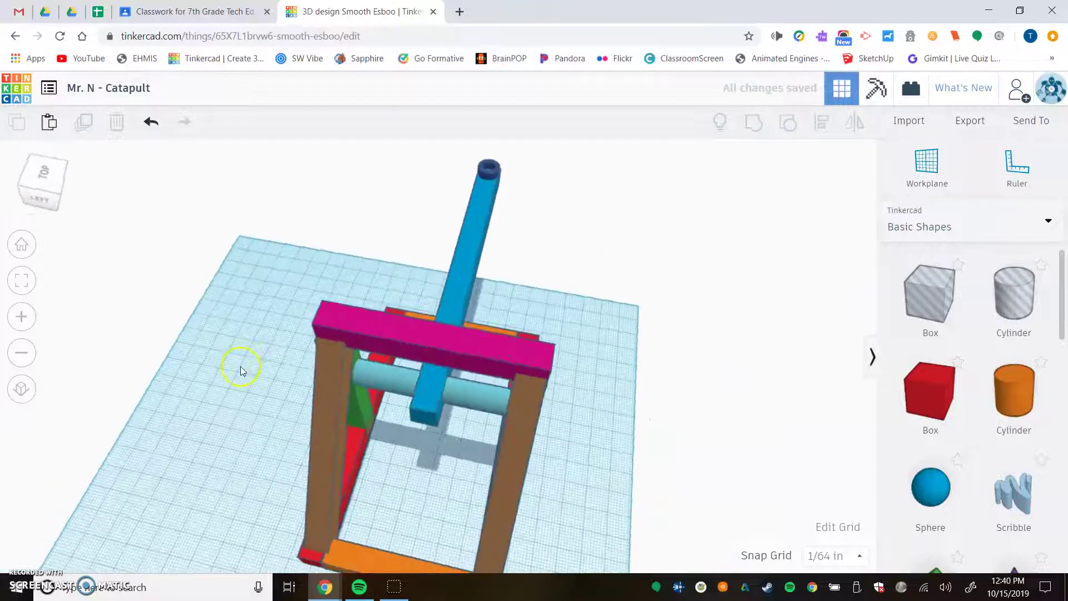
{"action": "middle_click_drag", "start_coordinate": [250, 409], "coordinate": [277, 312]}
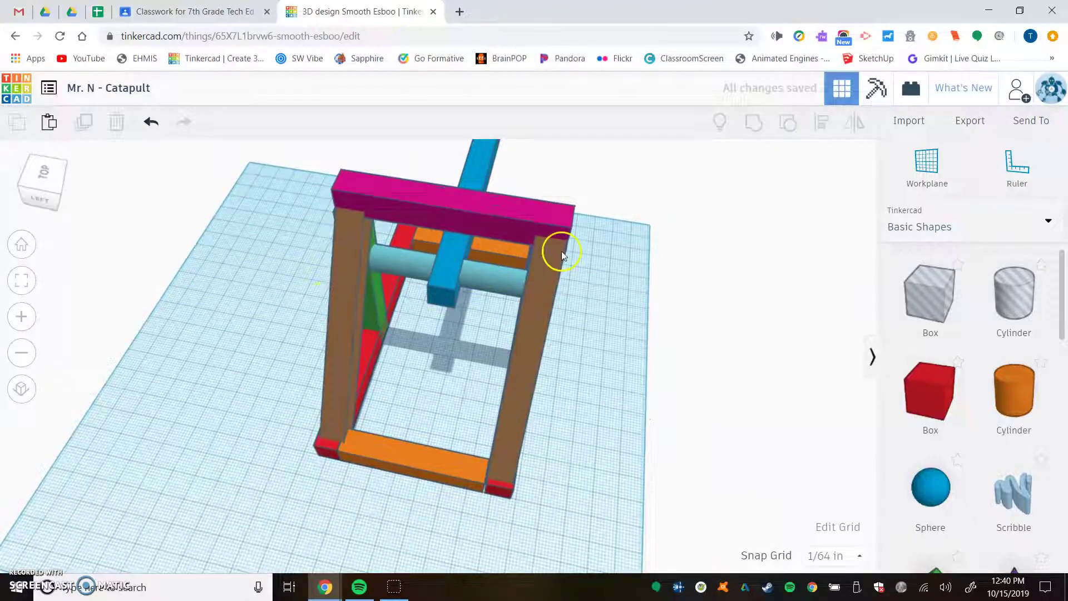
{"action": "right_click_drag", "start_coordinate": [608, 278], "coordinate": [403, 260]}
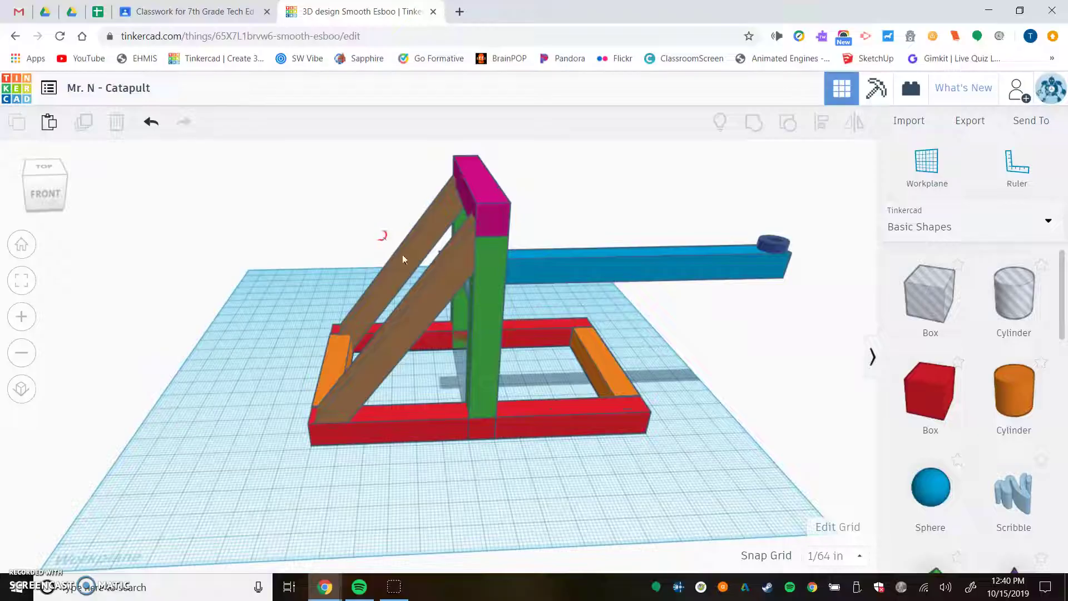
{"action": "left_click", "coordinate": [603, 271]}
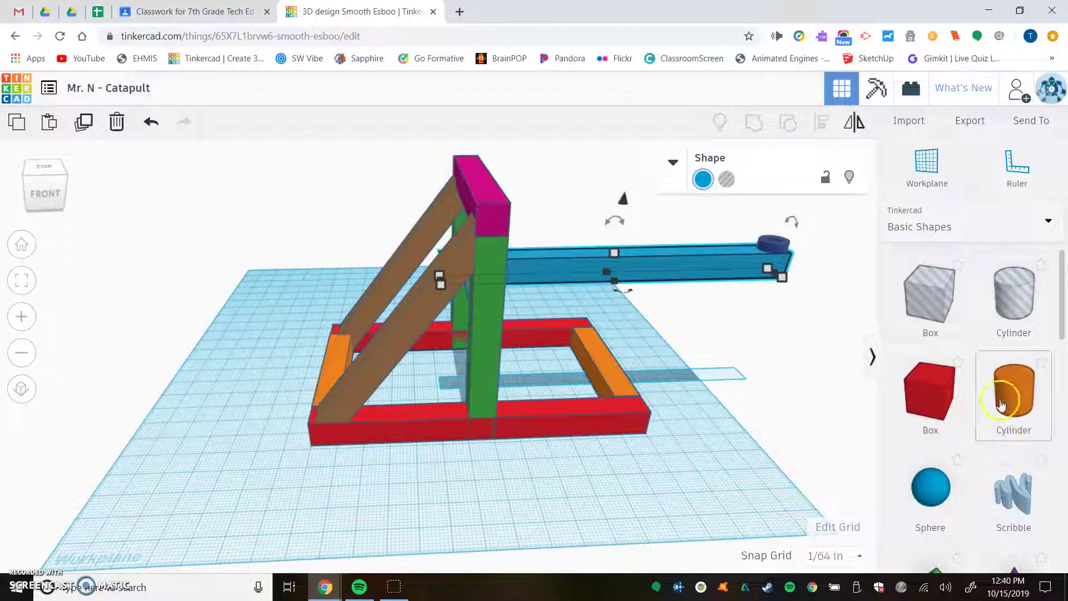
{"action": "scroll", "coordinate": [1001, 405], "scroll_direction": "down", "scroll_amount": 2}
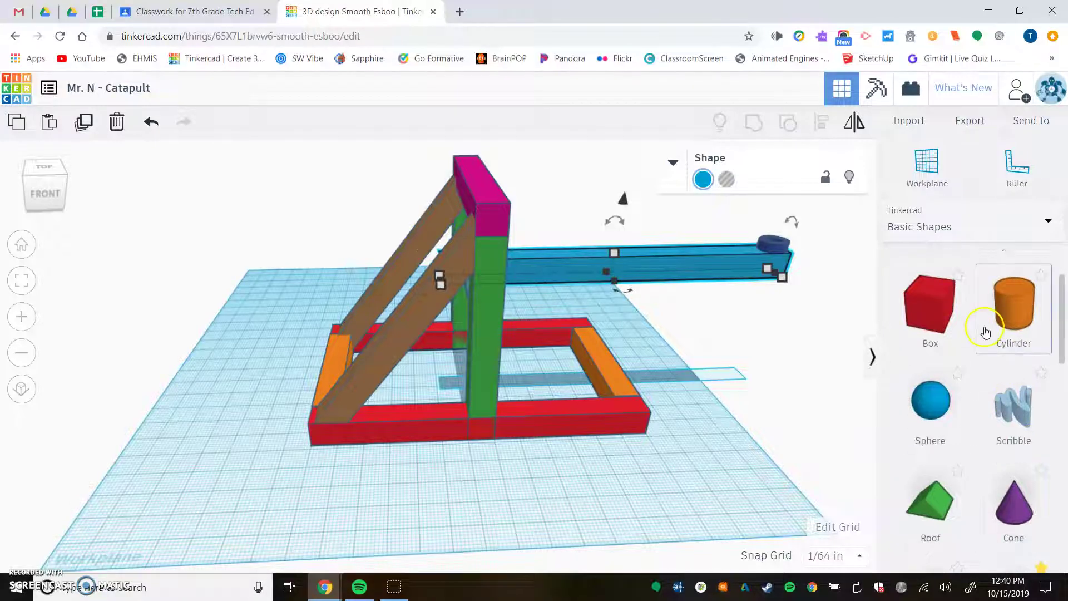
{"action": "left_click", "coordinate": [647, 321]}
{"action": "mouse_move", "coordinate": [515, 212]}
{"action": "right_mouse_down"}
{"action": "mouse_move", "coordinate": [484, 230]}
{"action": "mouse_move", "coordinate": [658, 230]}
{"action": "mouse_move", "coordinate": [543, 187]}
{"action": "mouse_move", "coordinate": [524, 220]}
{"action": "right_mouse_up"}
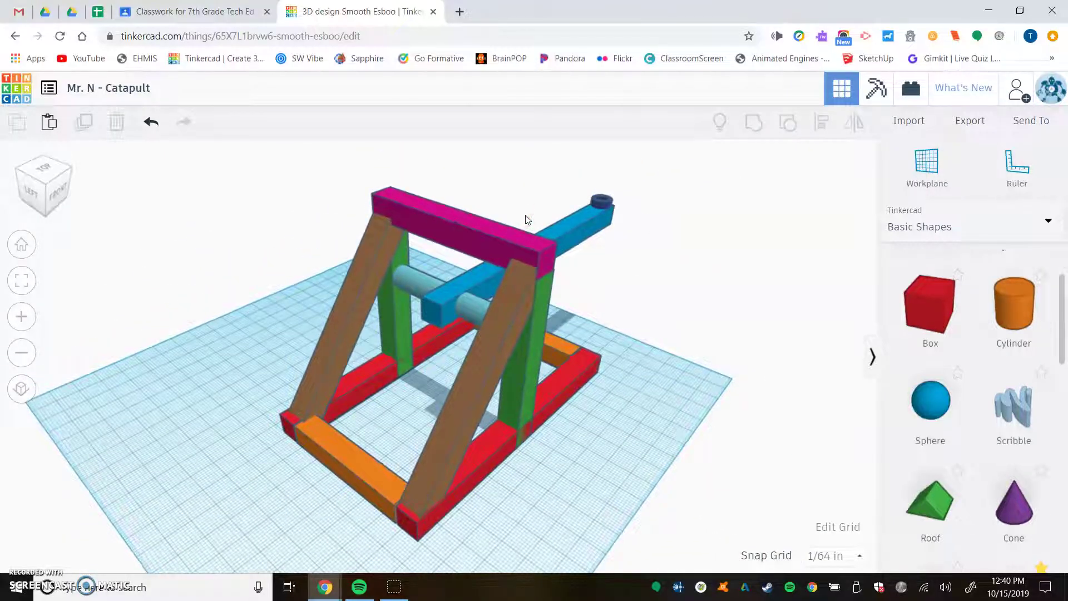